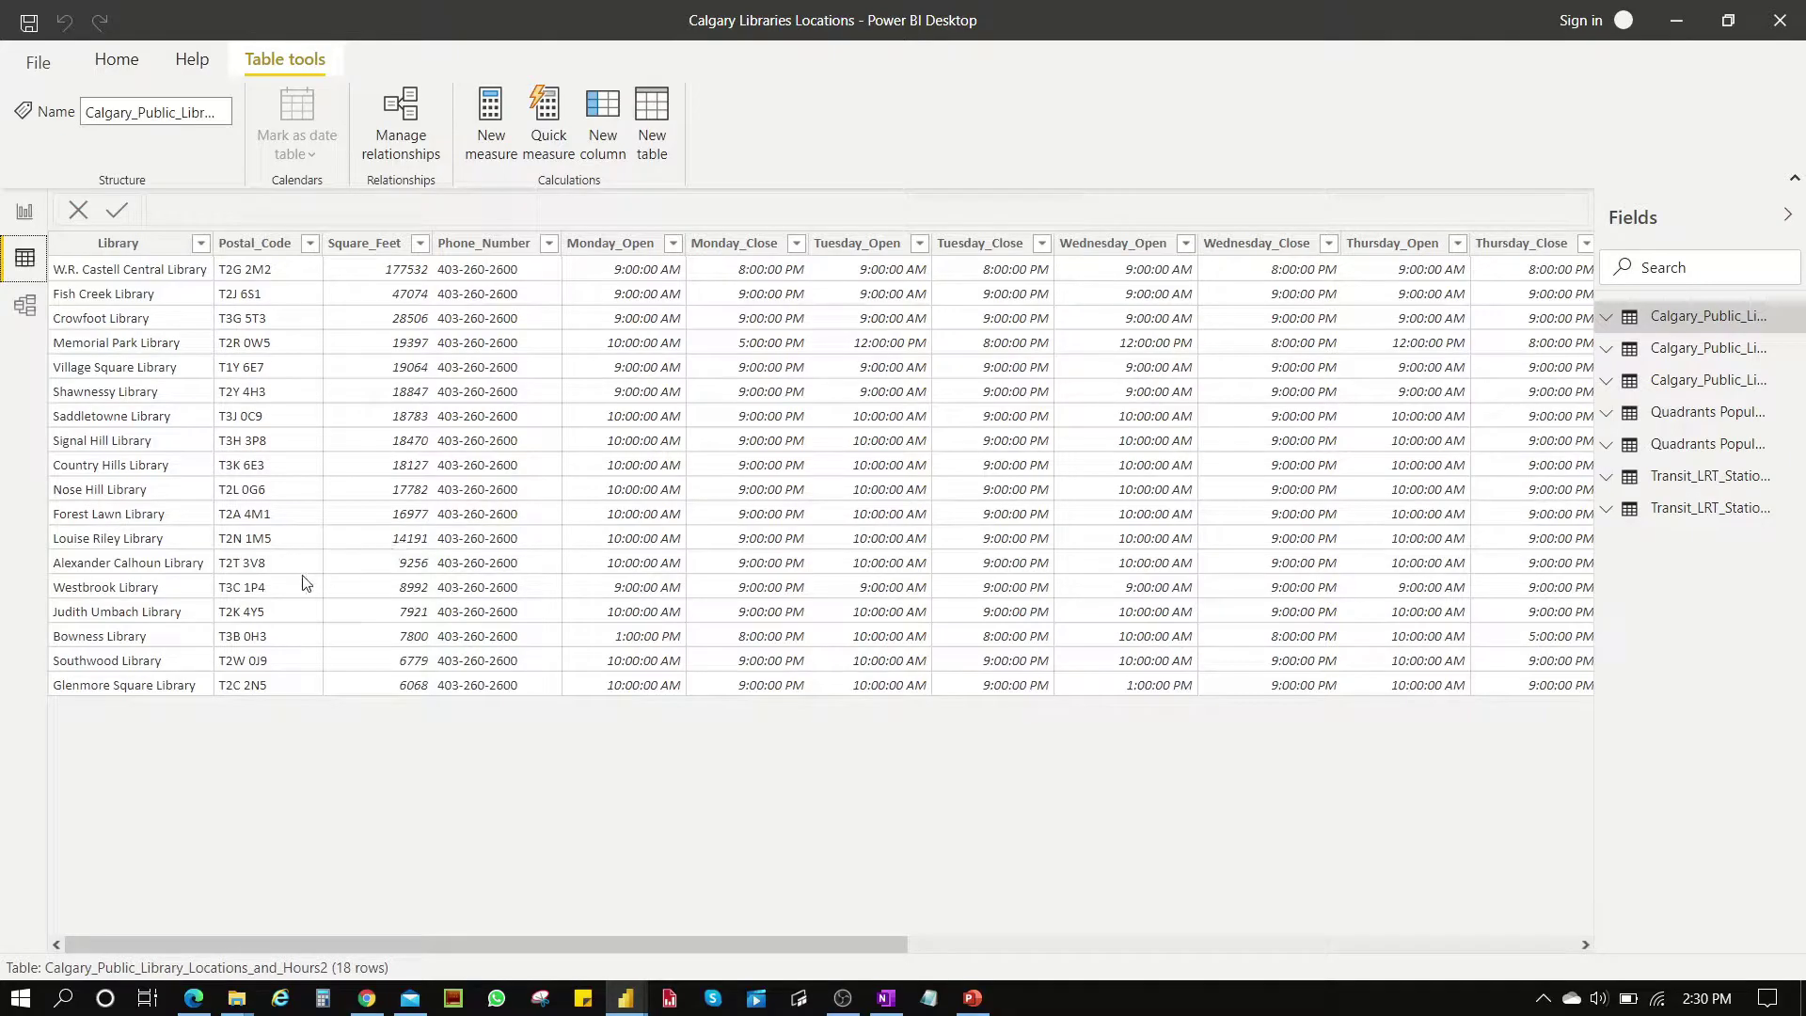
- Examine the table relationships in the model diagram and return to the report canvas
left_click(26, 307)
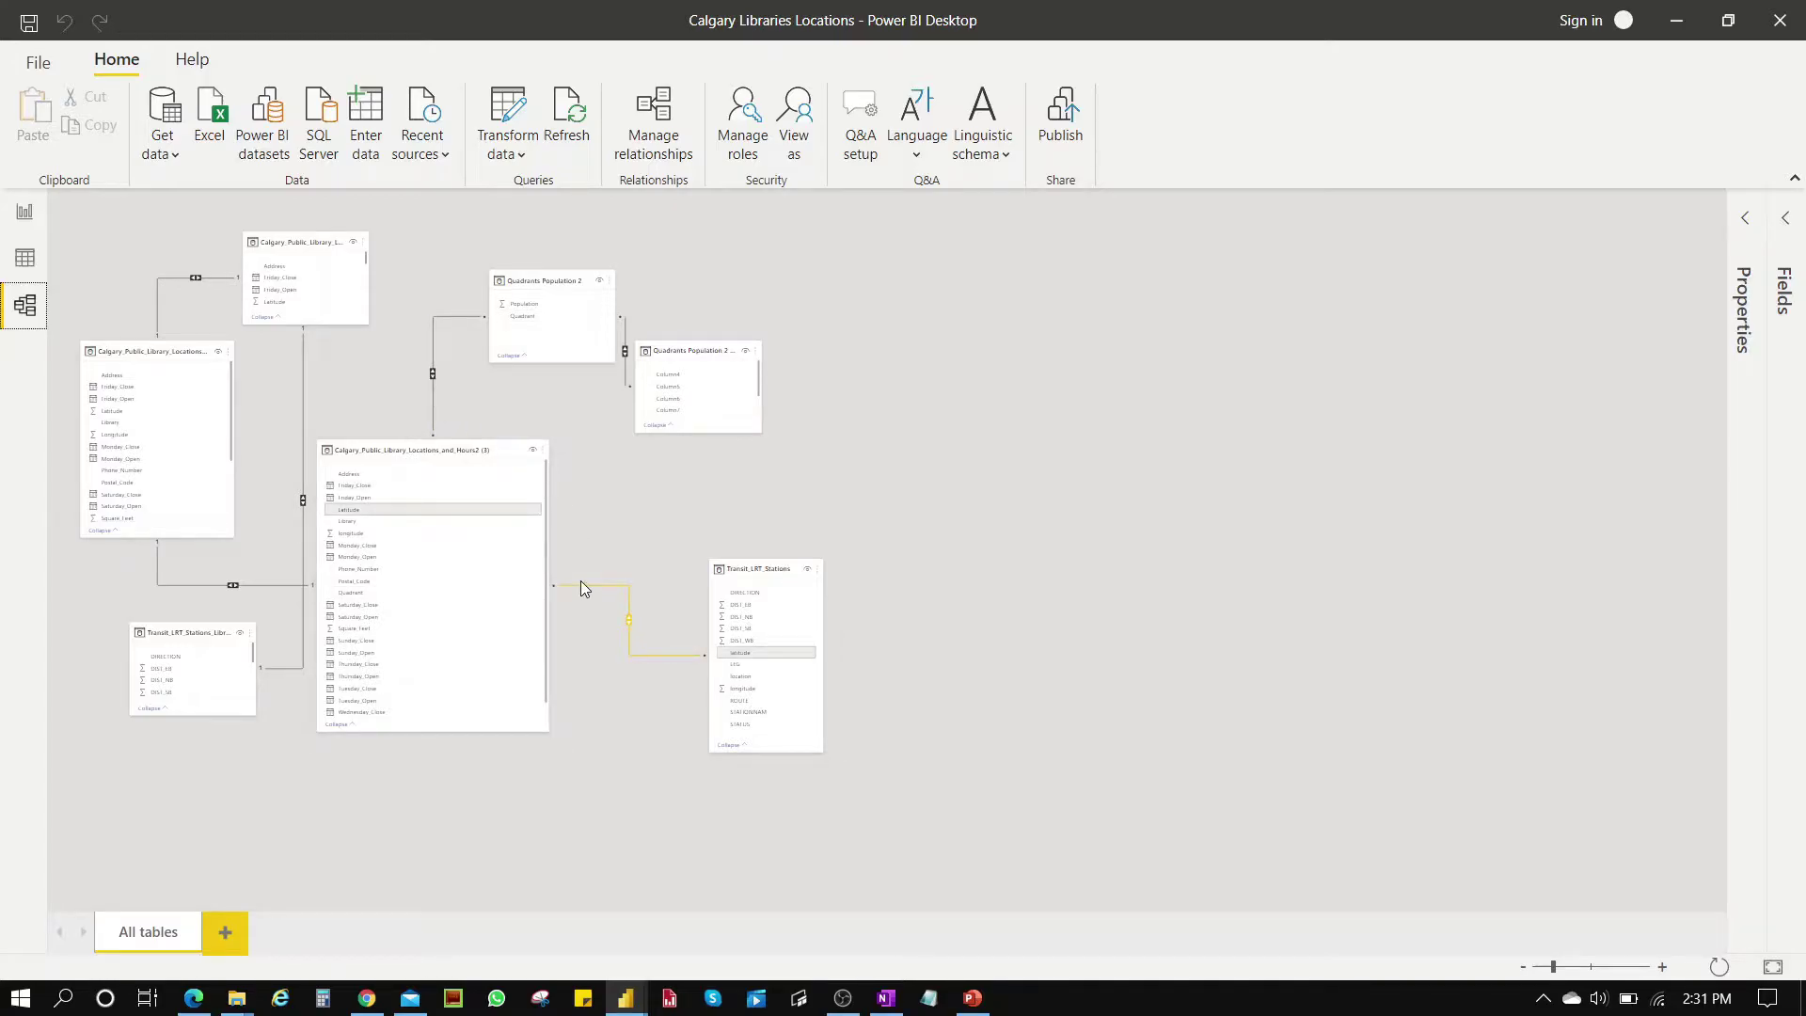
left_click(26, 214)
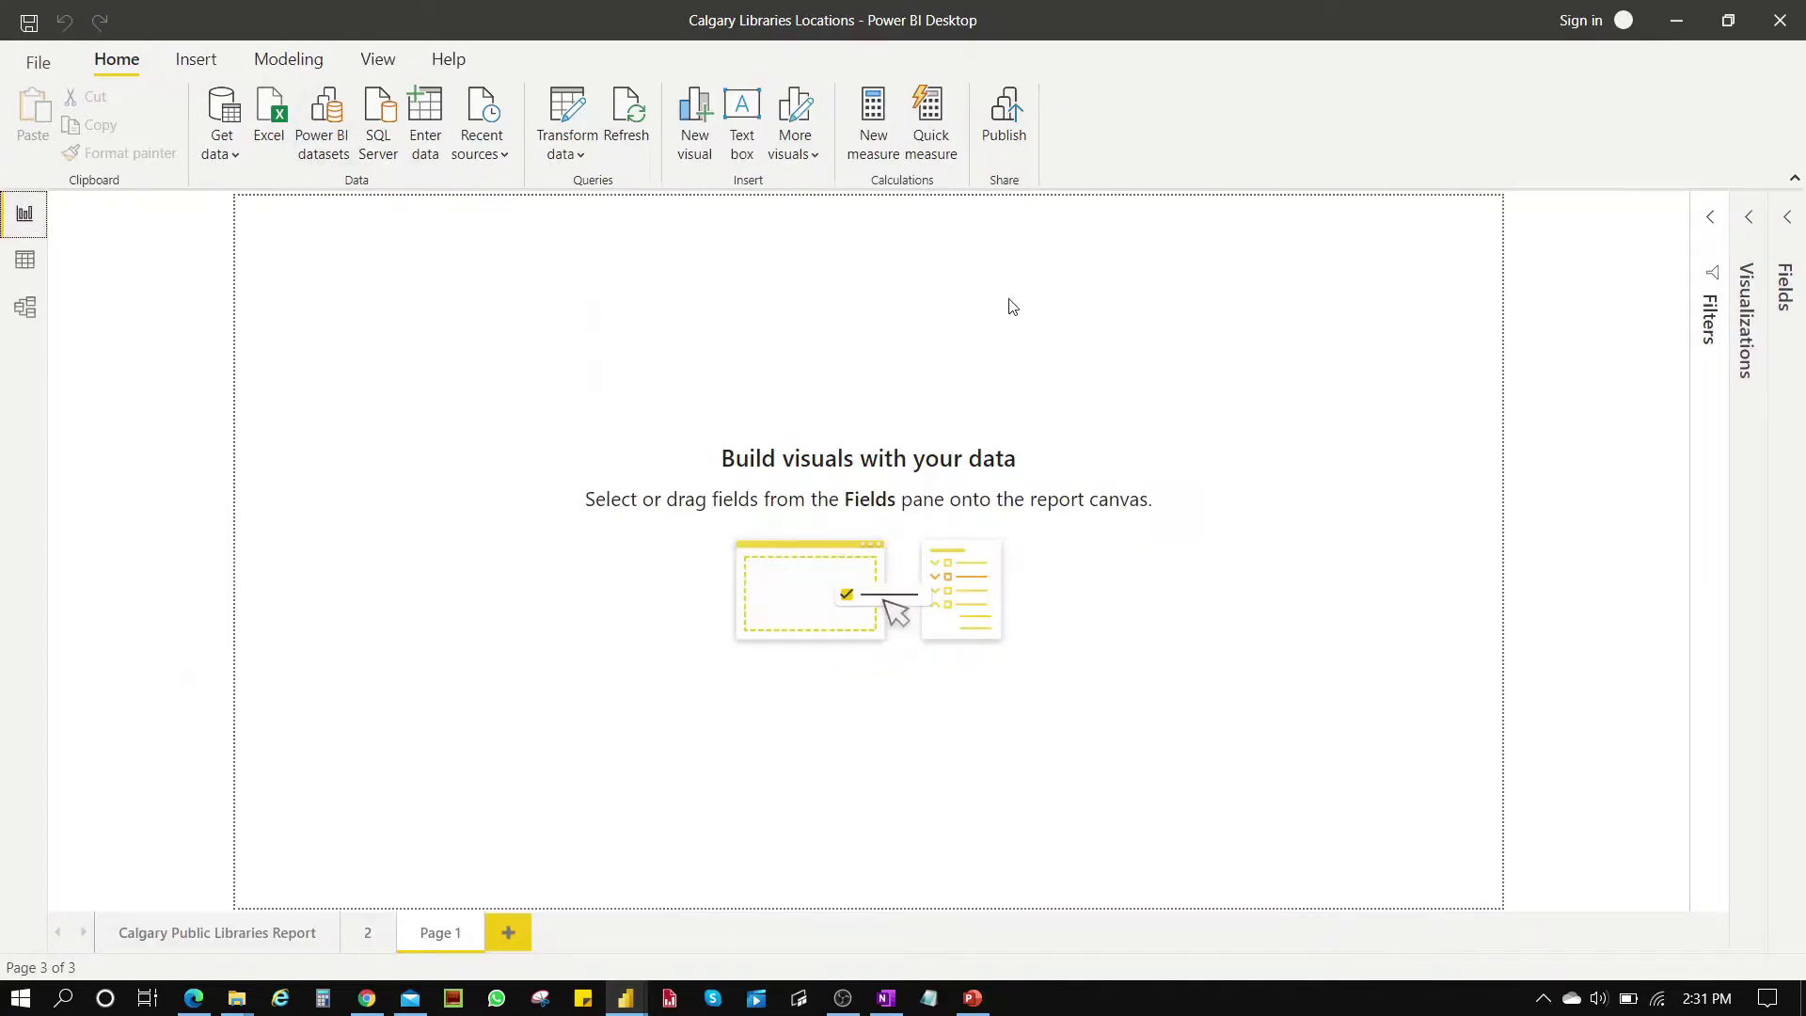
- Show the visualization options and add two blank pages to the report
left_click(1755, 216)
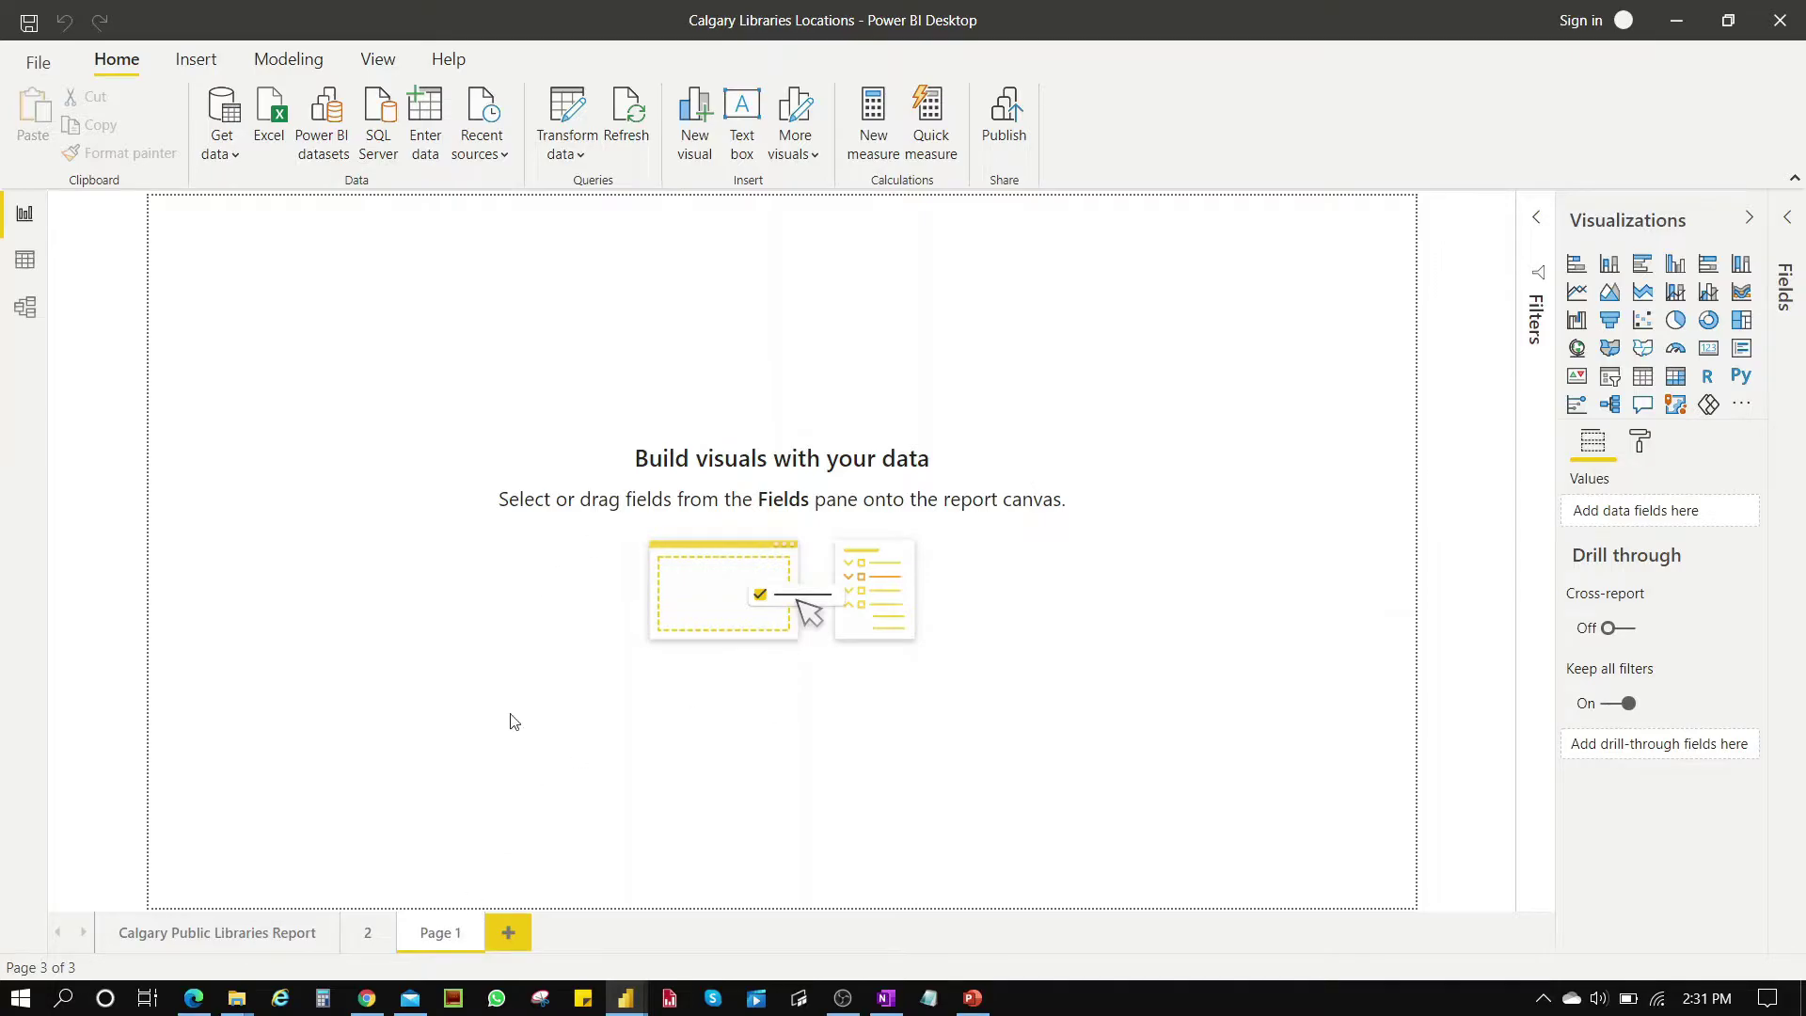
left_click(509, 933)
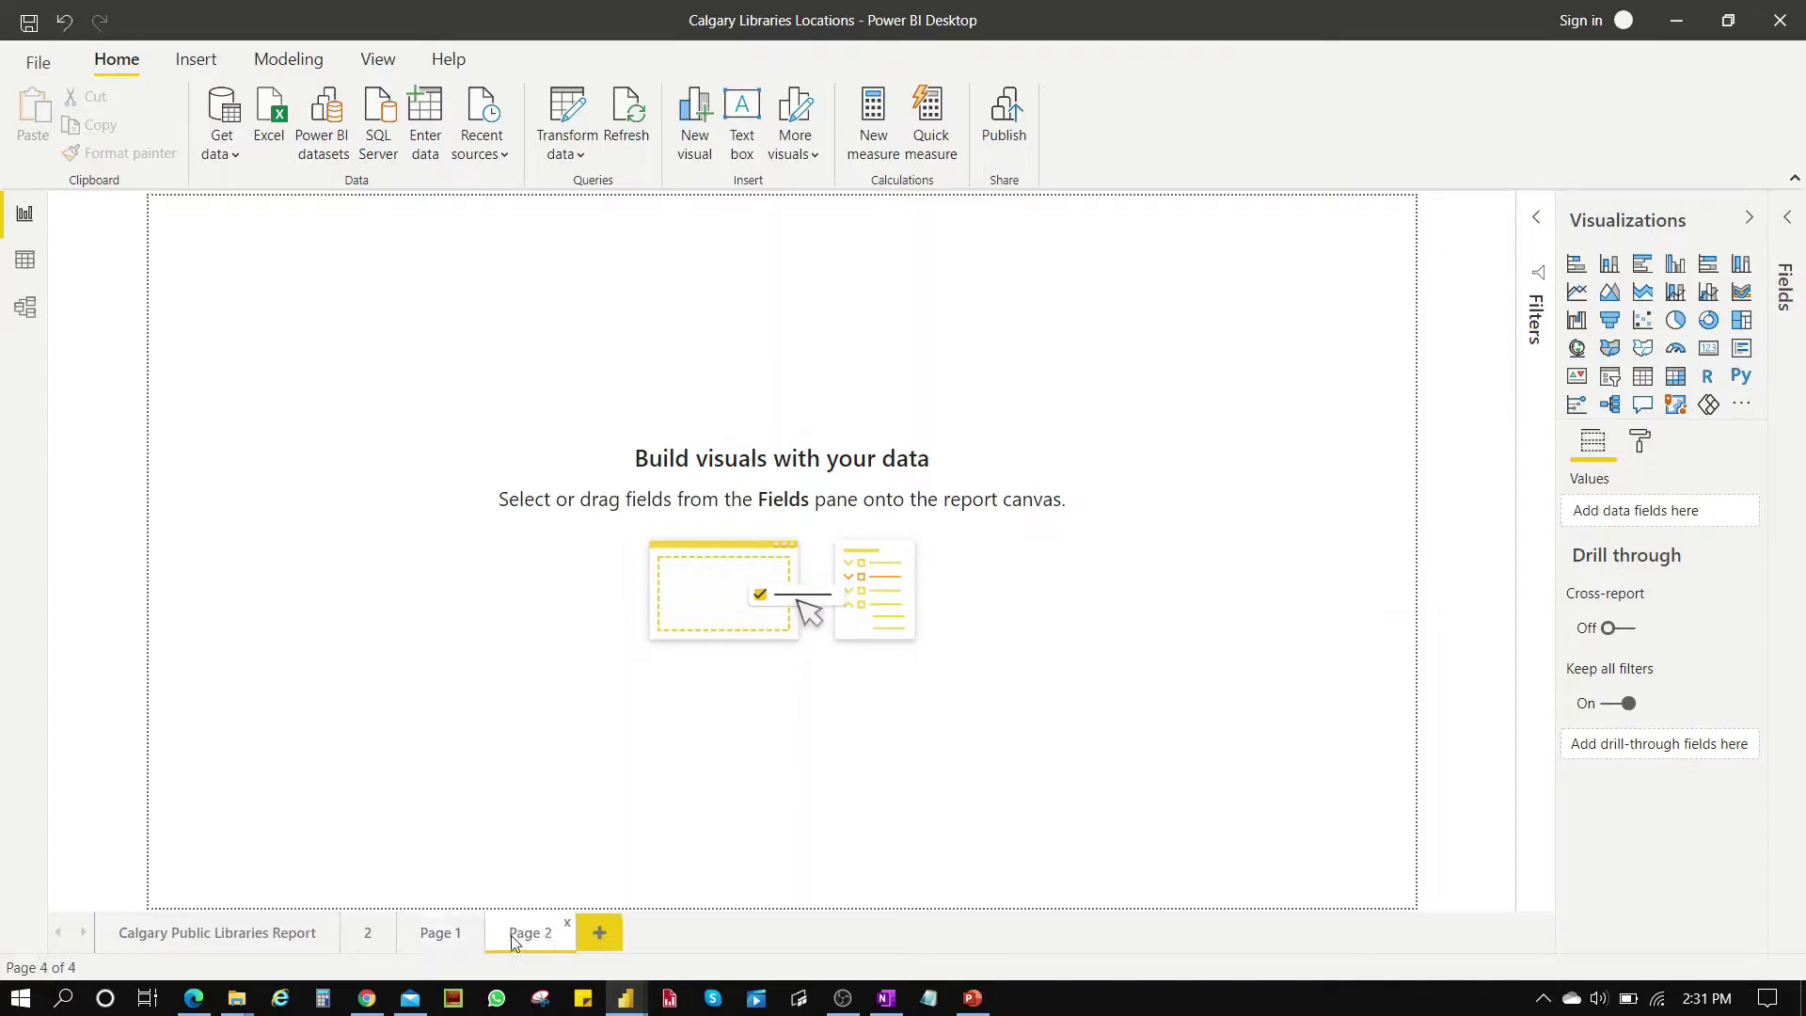
left_click(600, 927)
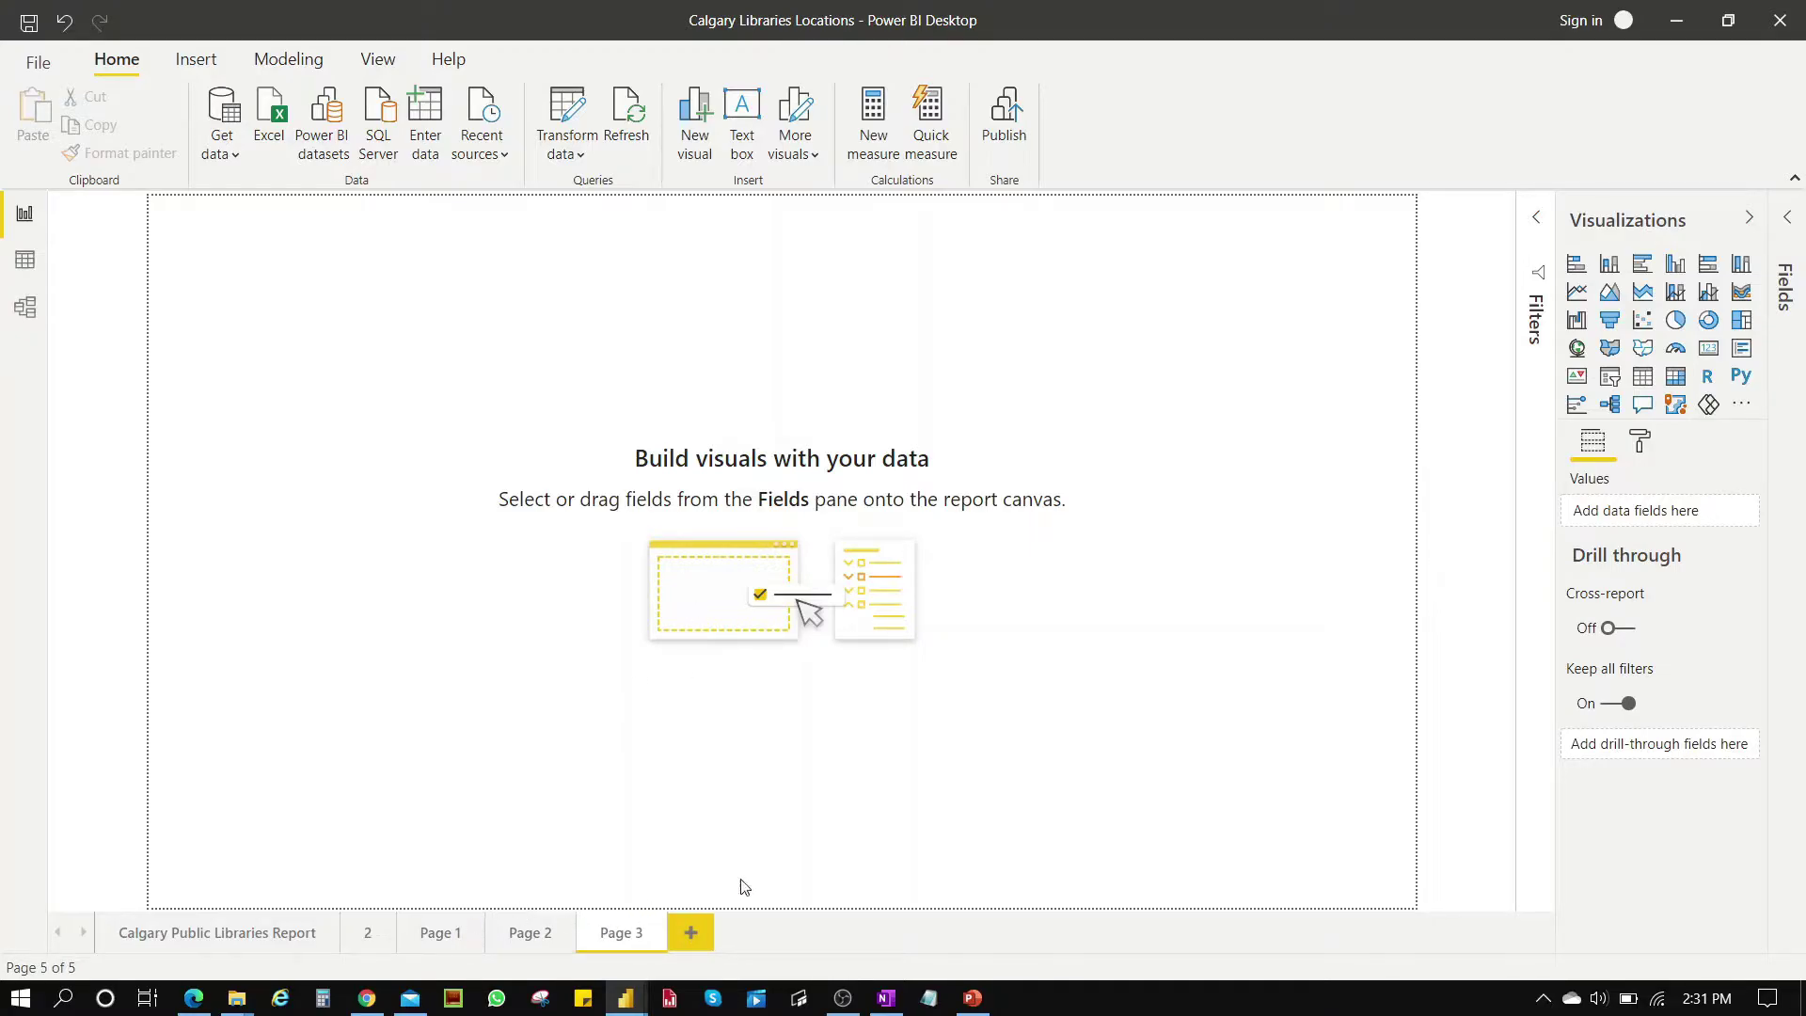
- Add an empty stacked bar chart to Page 3, plus a second visual below it tried as map and donut and left as slicer
left_click(1578, 267)
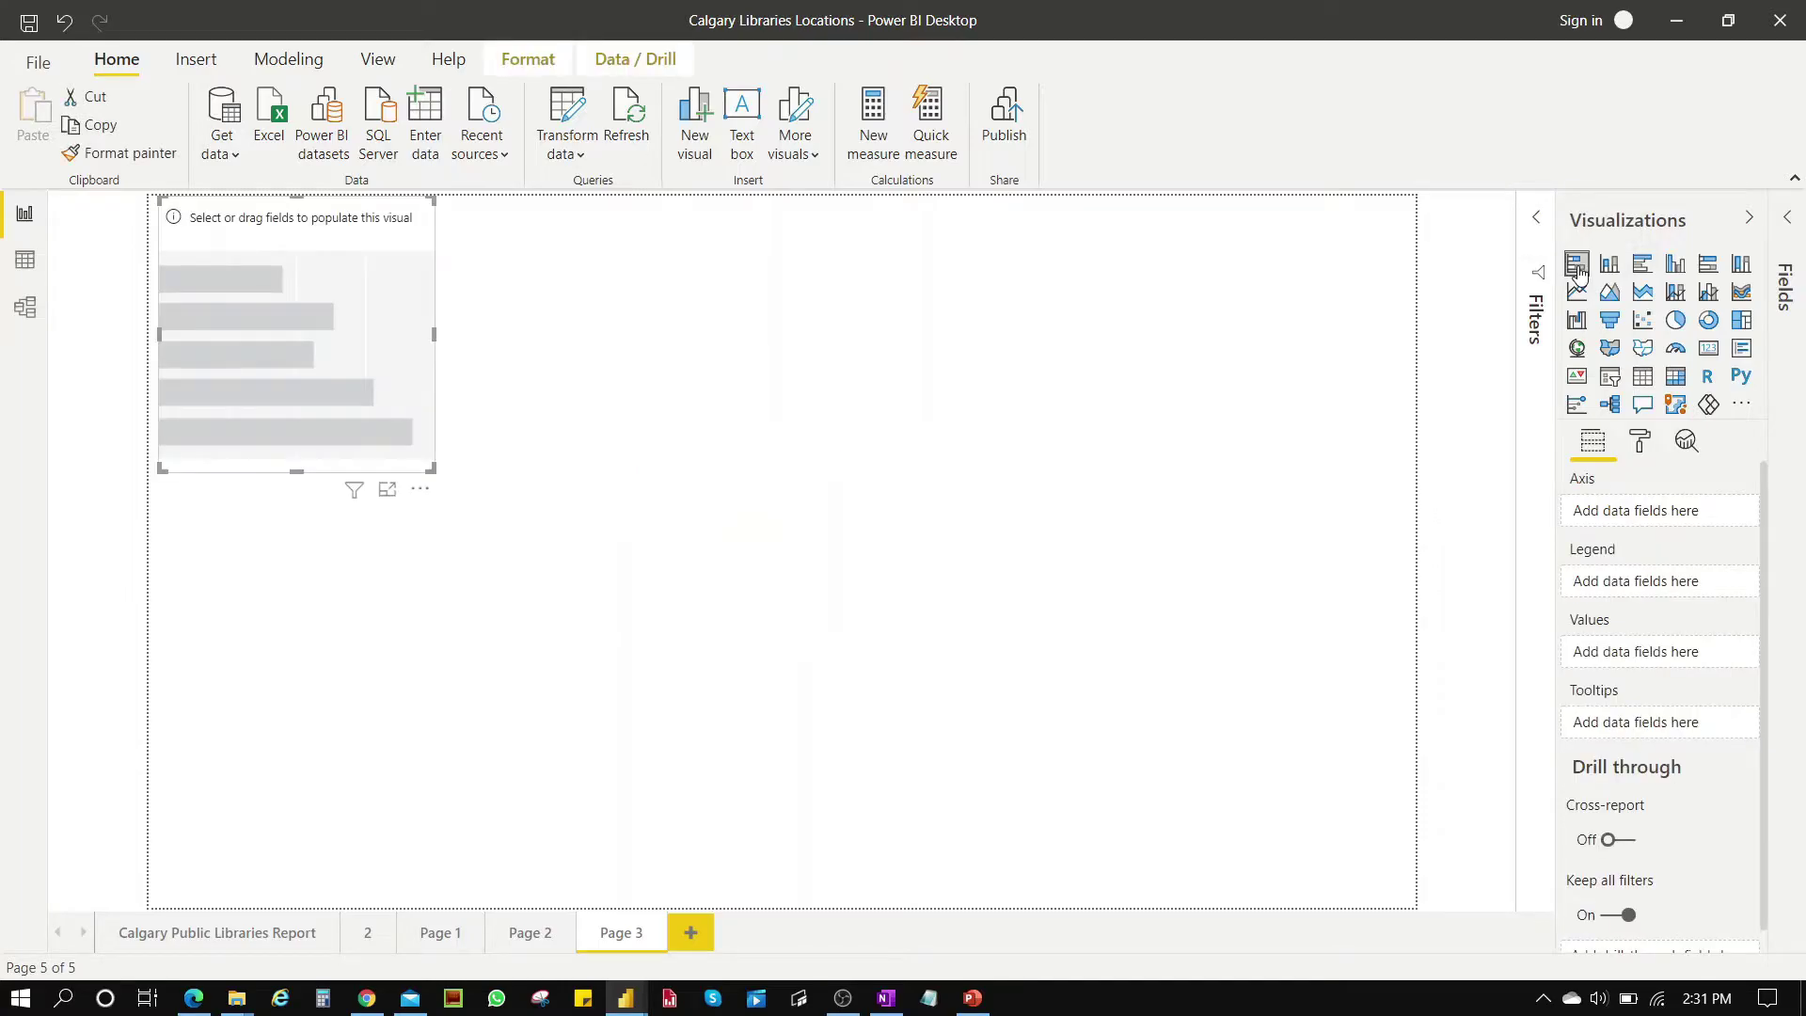
left_click(1316, 473)
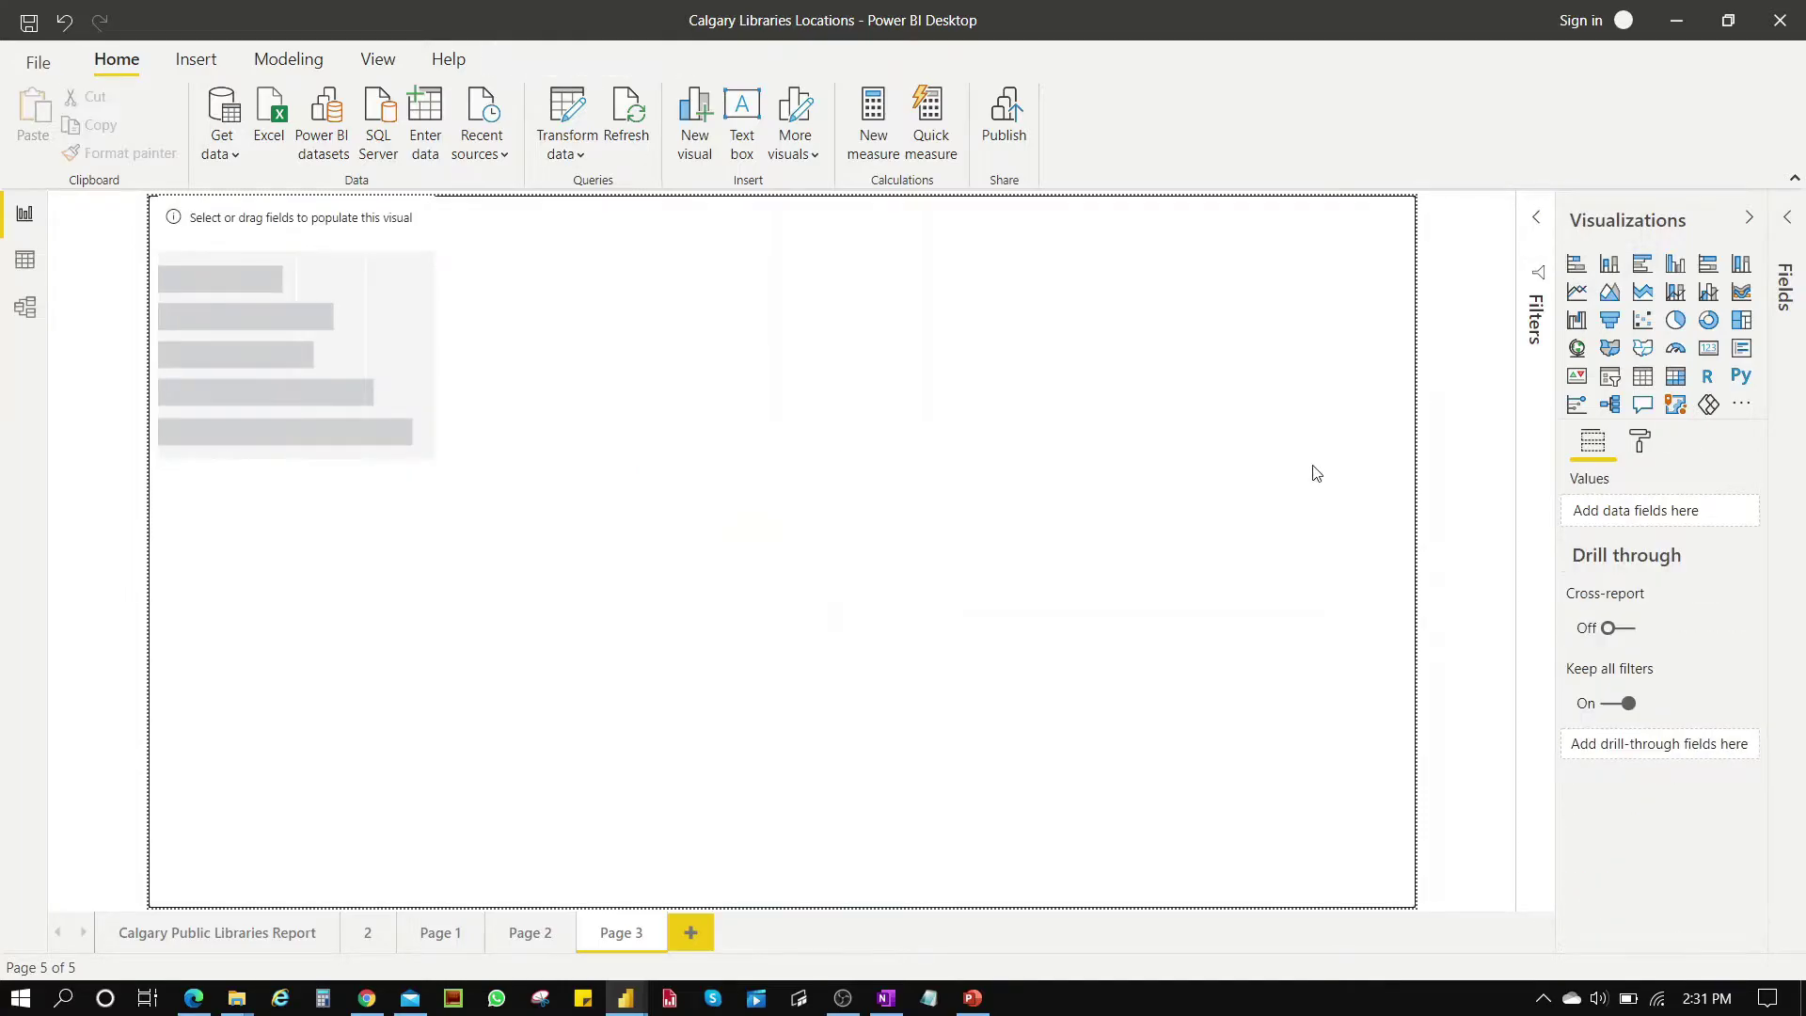
left_click(1579, 350)
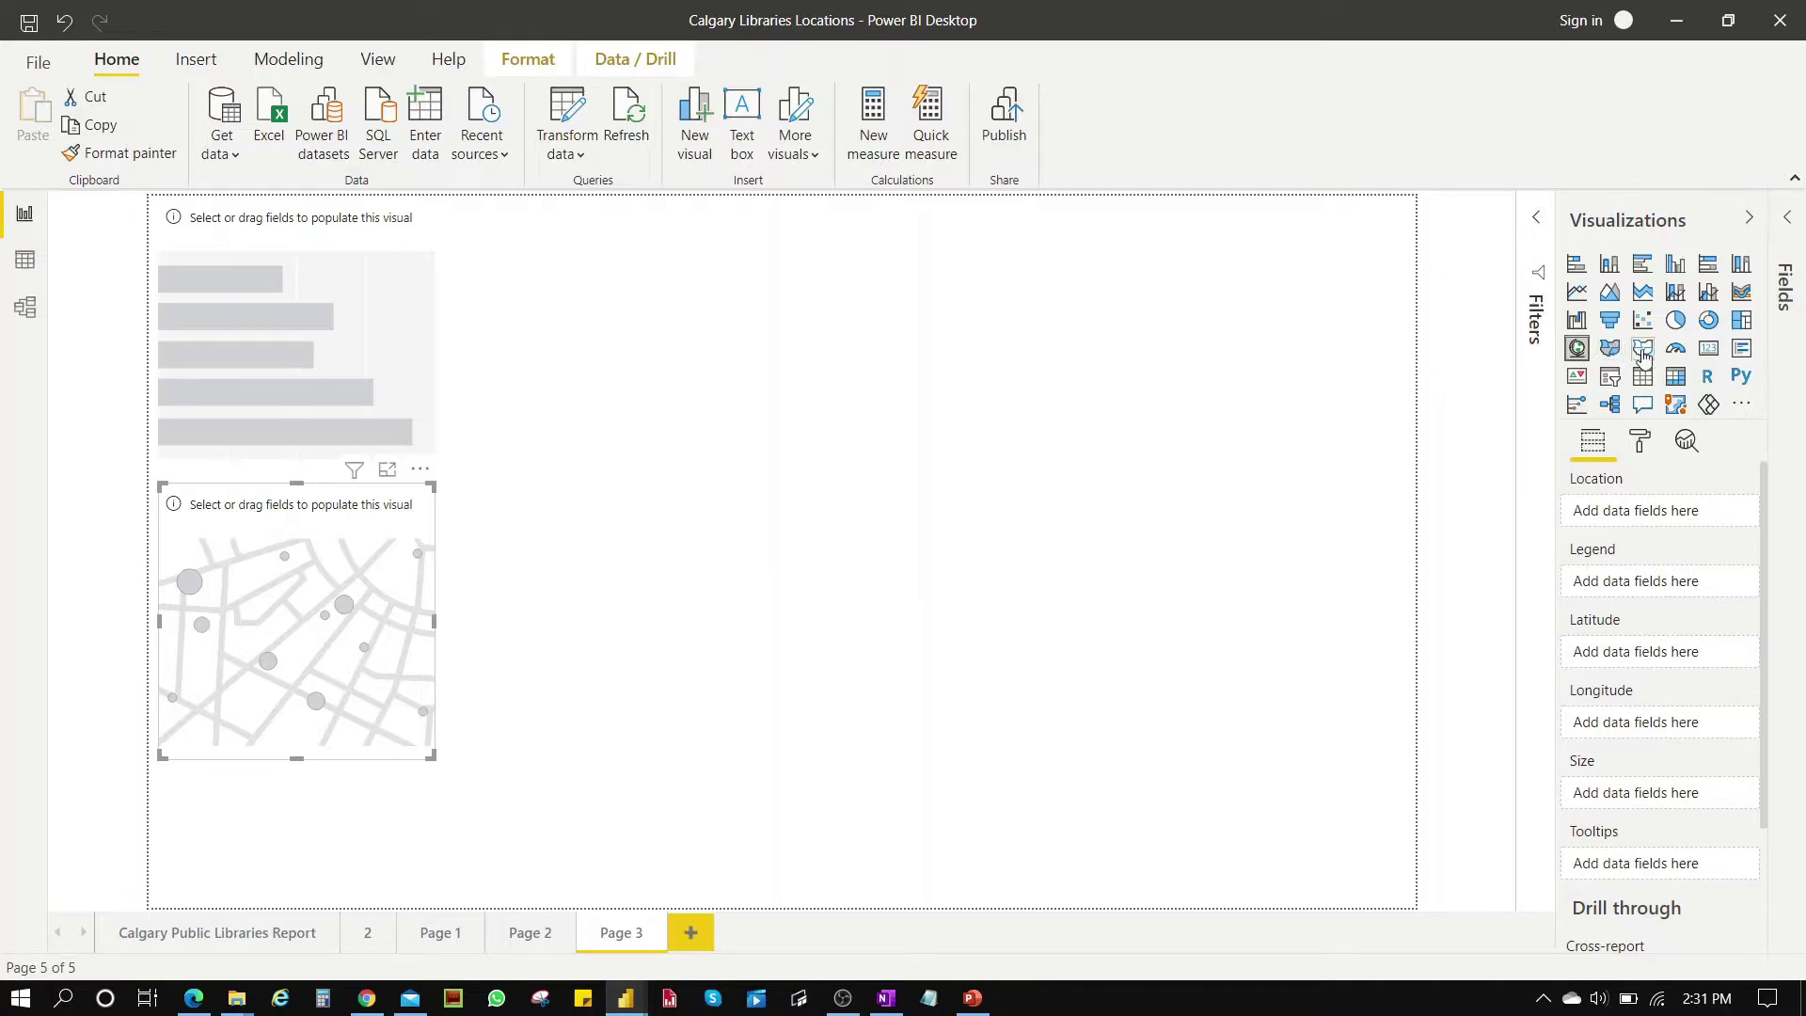
left_click(1709, 321)
left_click(1608, 377)
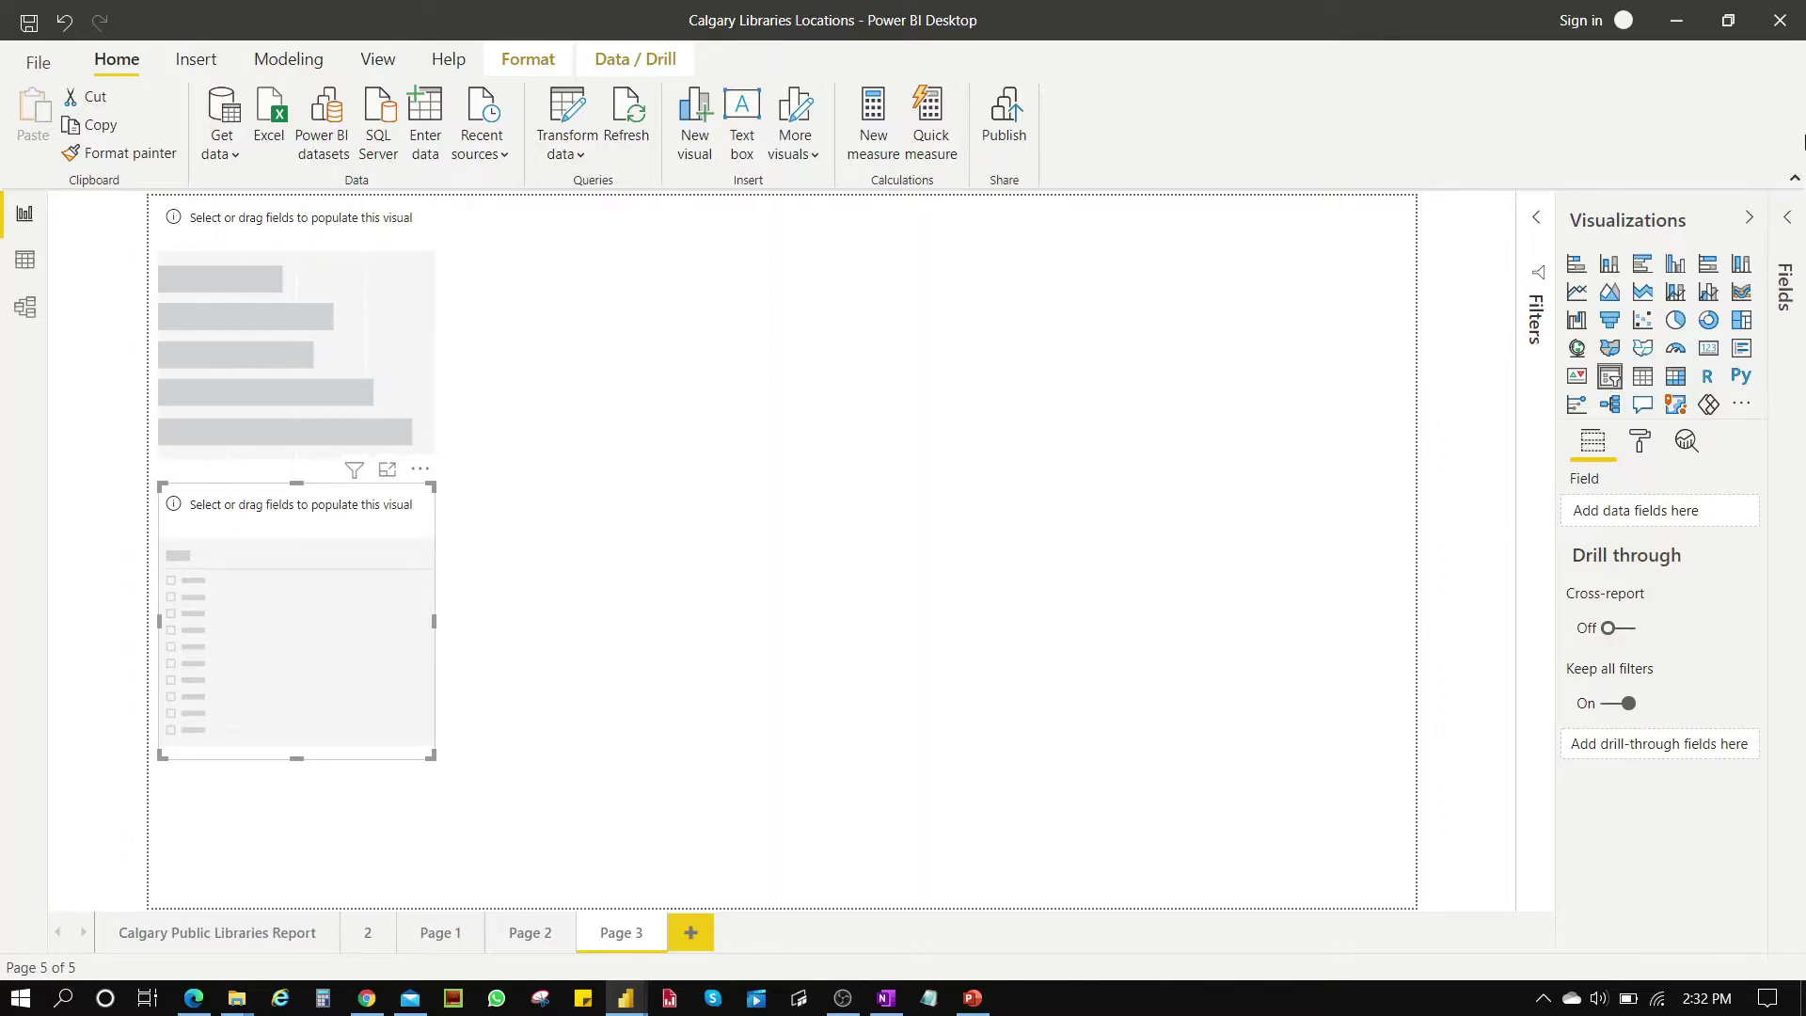
- Compare the empty slicer's formatting options with its data field settings, and show the list of data tables
left_click(1638, 448)
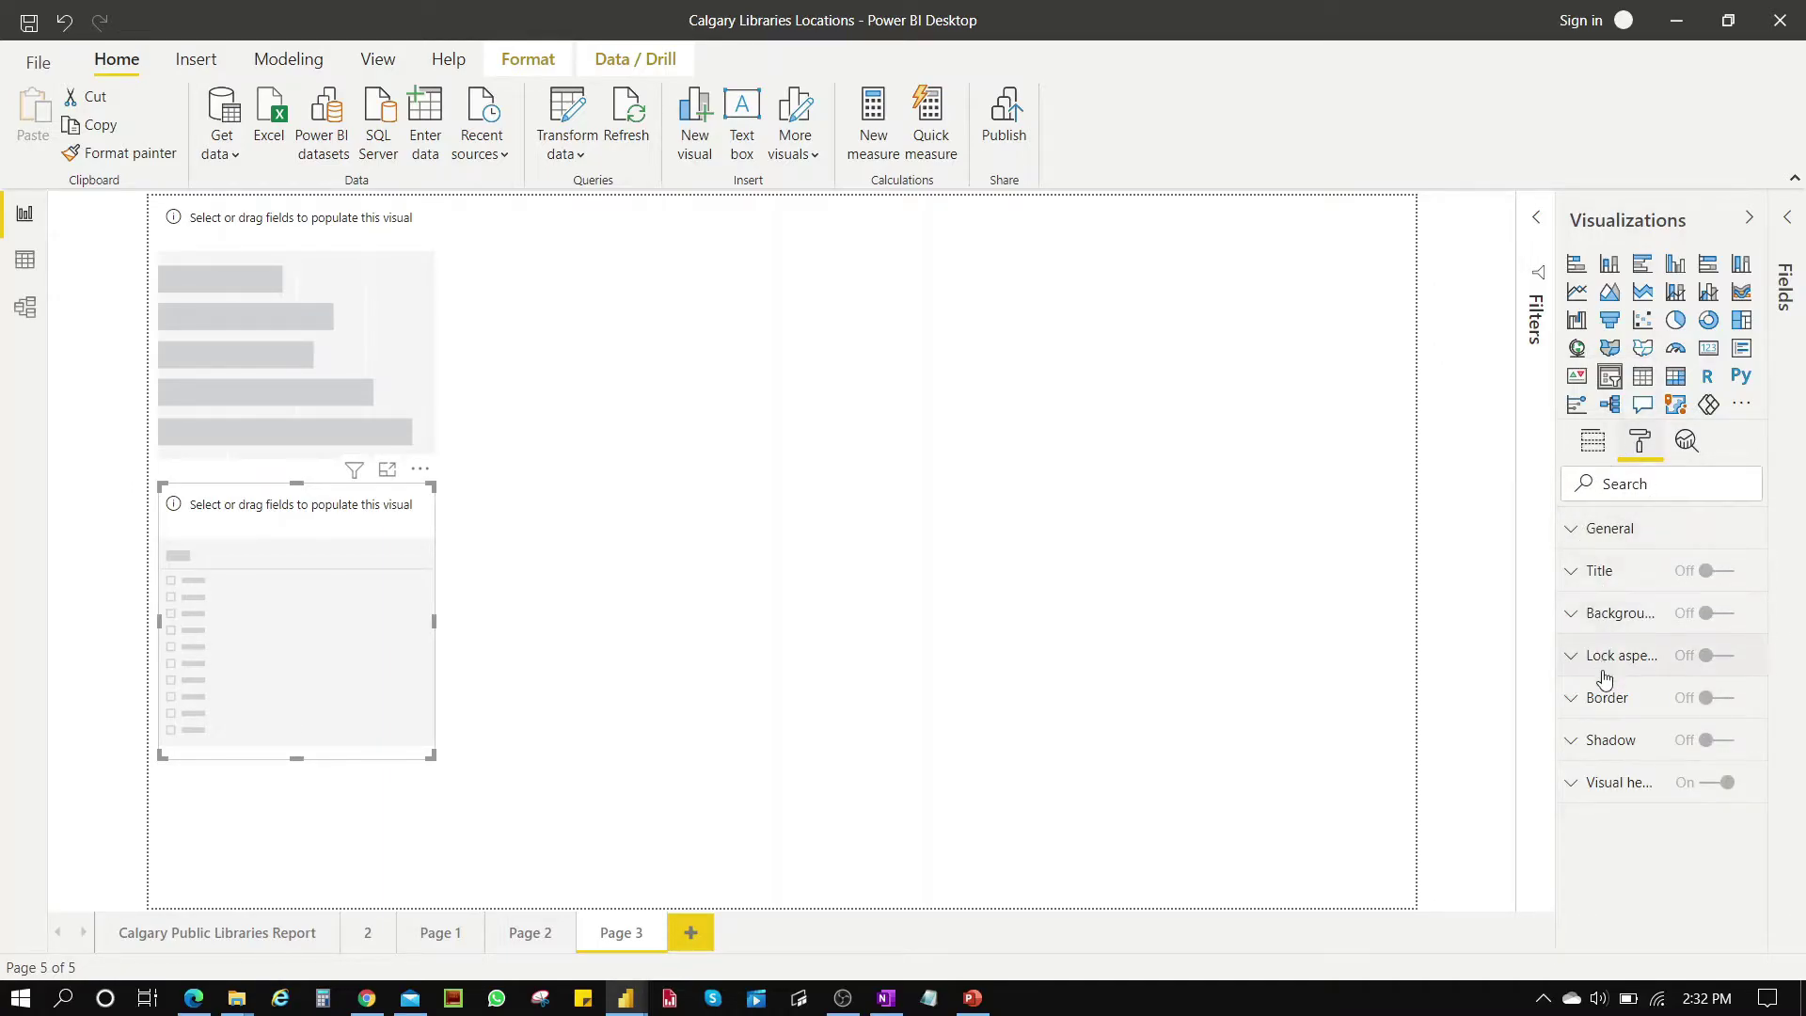
left_click(1594, 446)
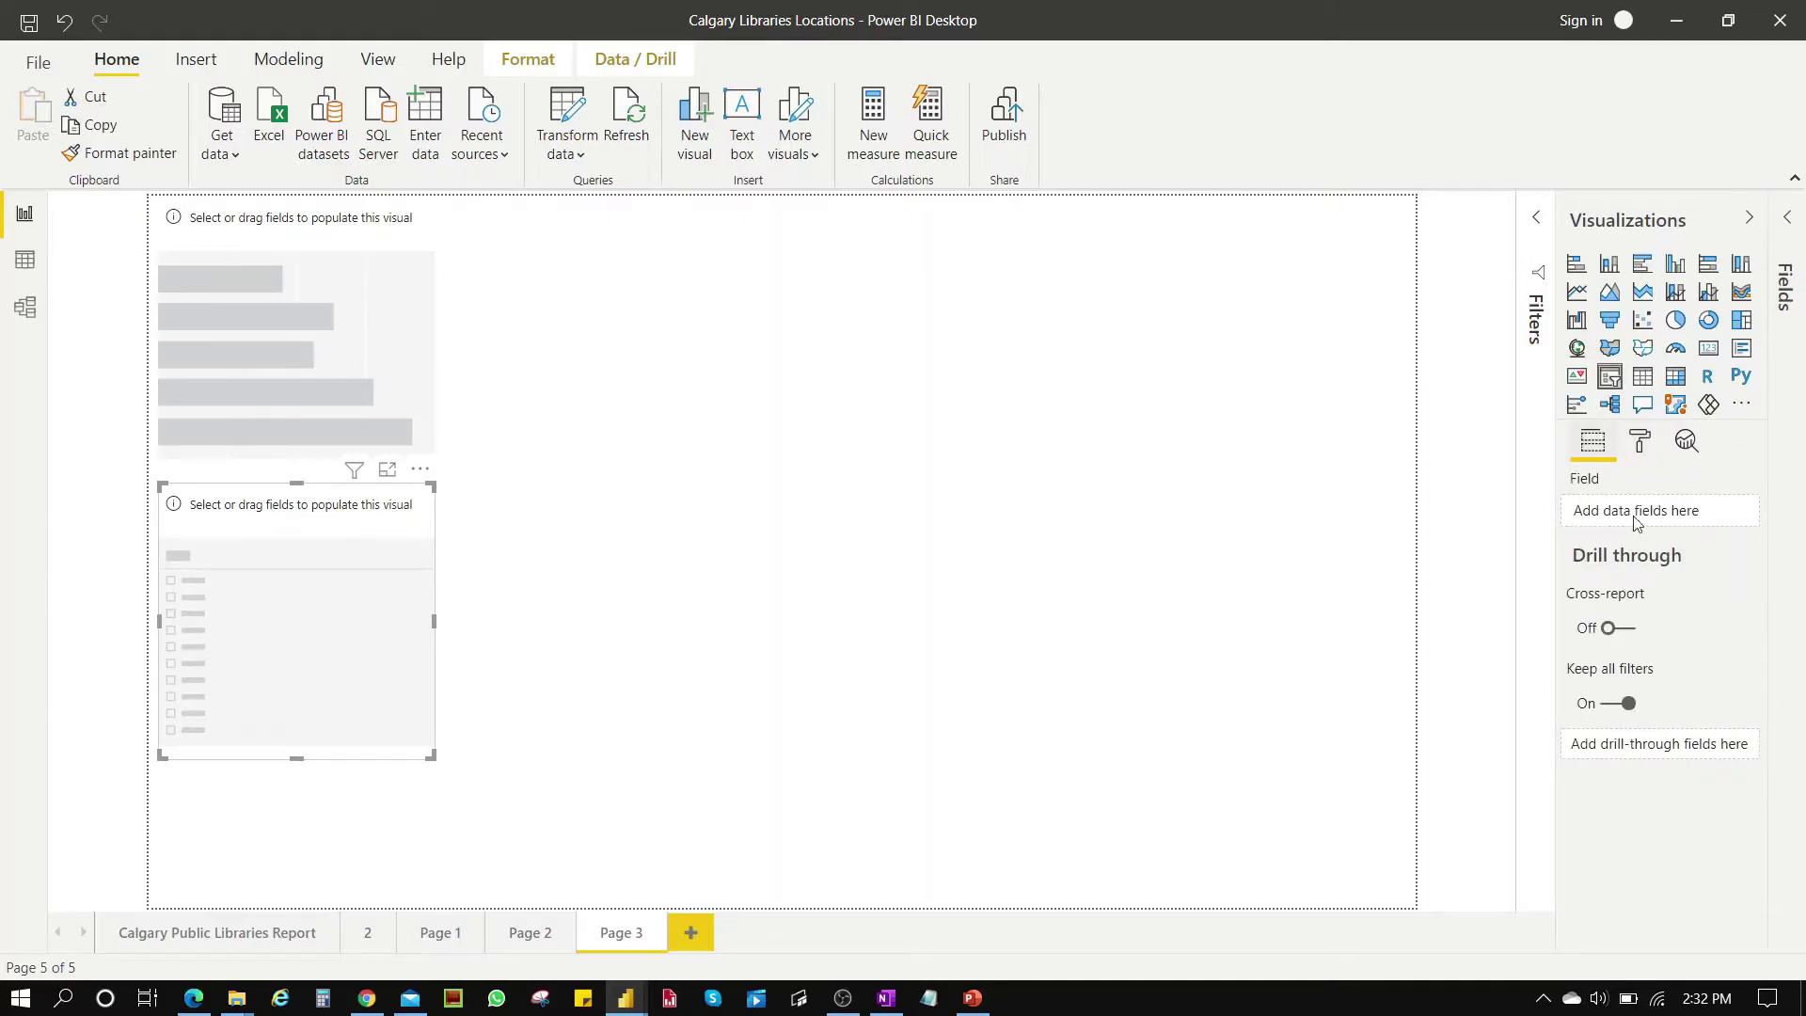
left_click(1788, 224)
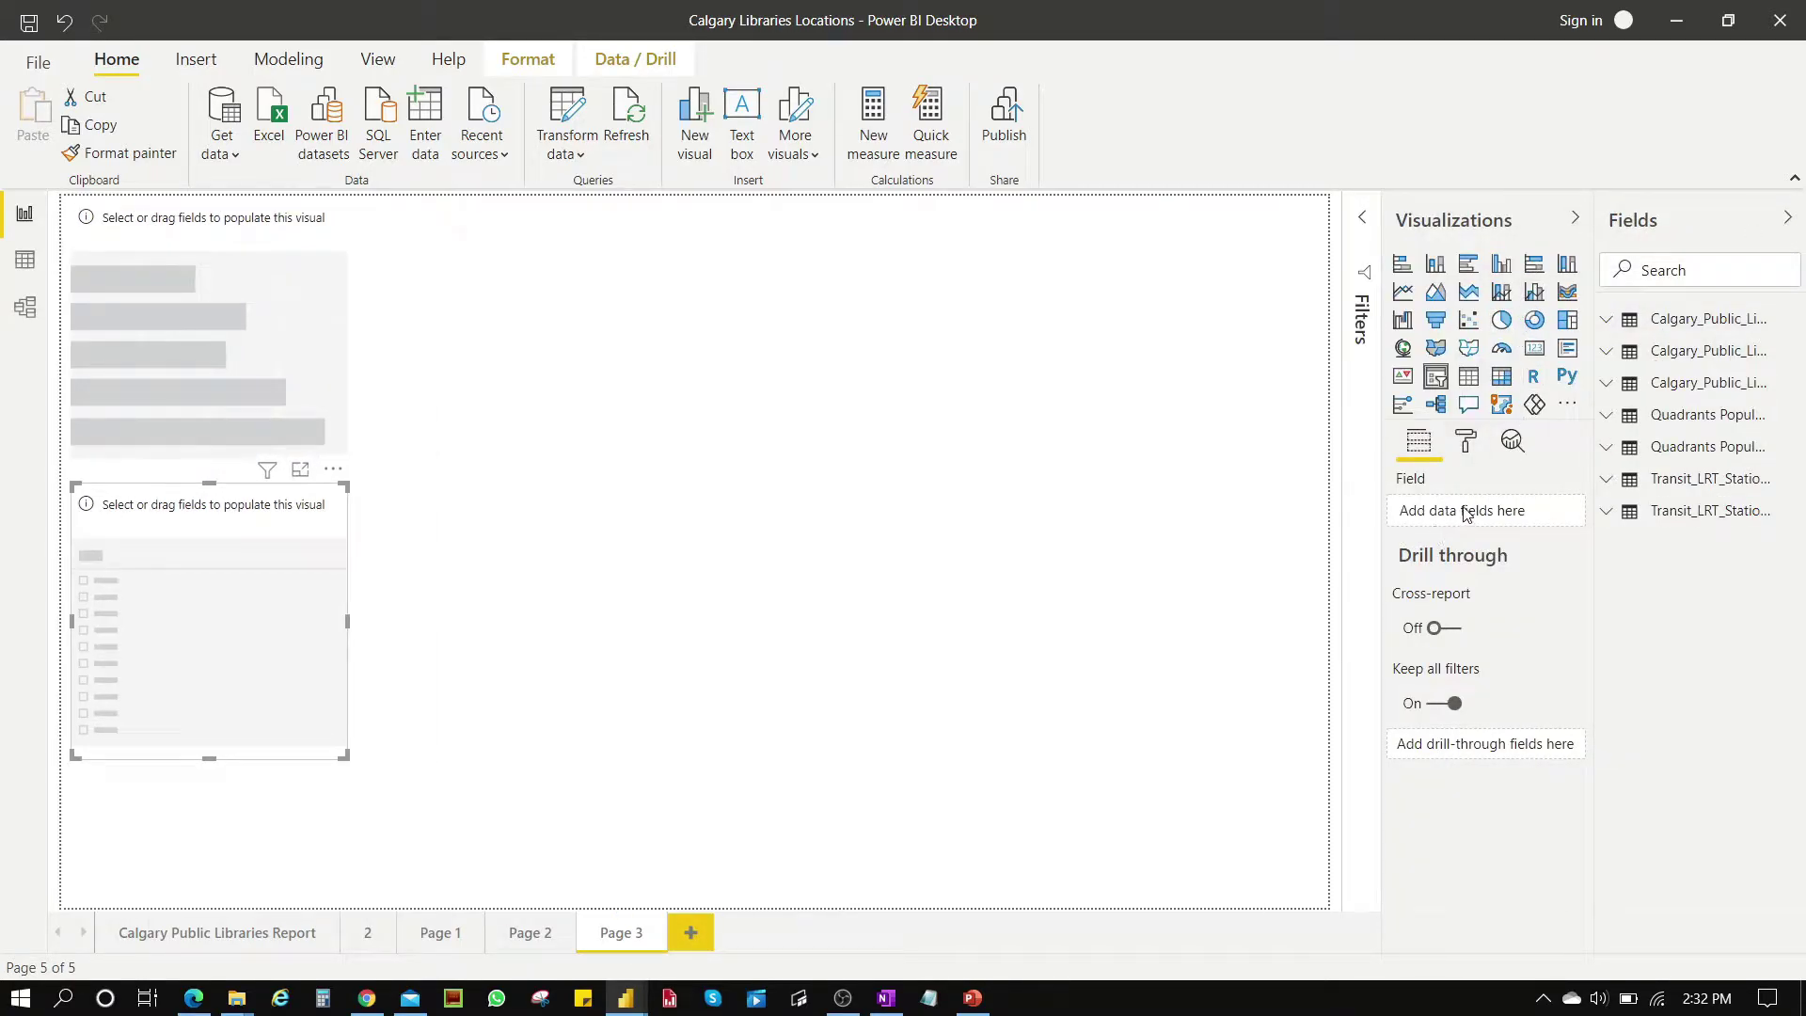
left_click(1466, 441)
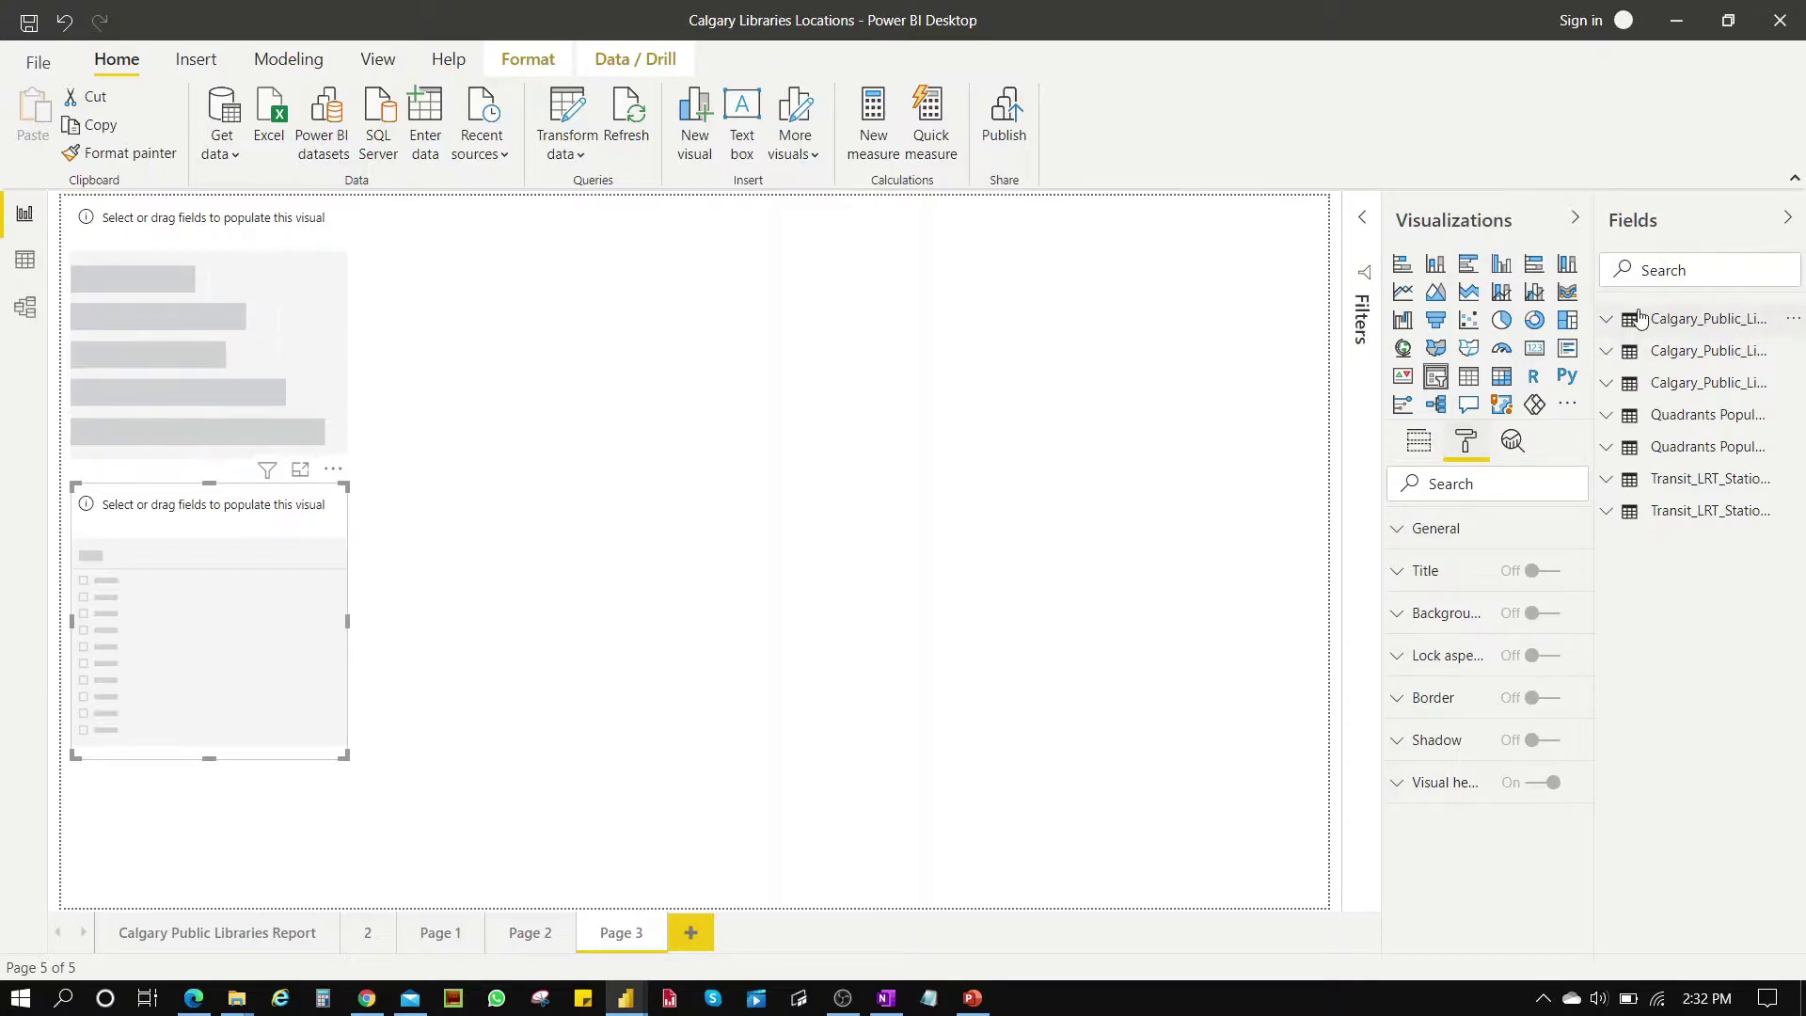
- Browse the columns of the first Calgary public library table and both Quadrants population tables, and hide the table list
left_click(1606, 325)
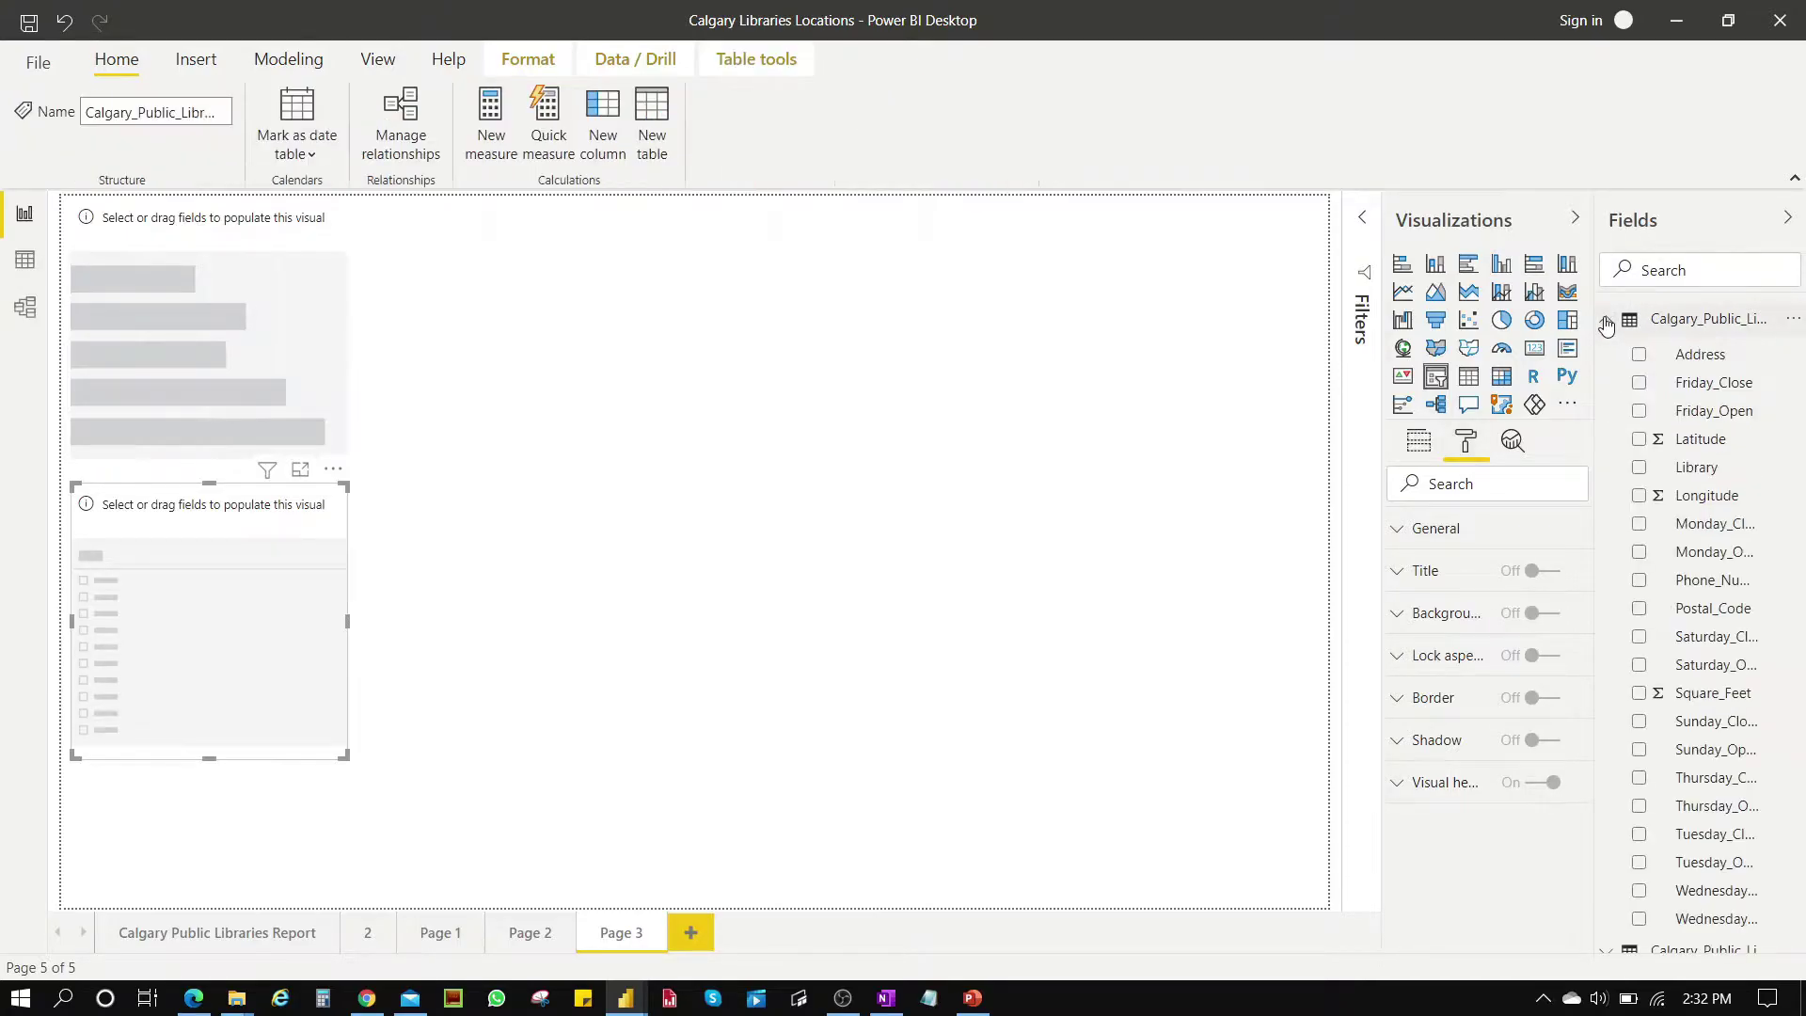
scroll(1687, 637, "down", 2)
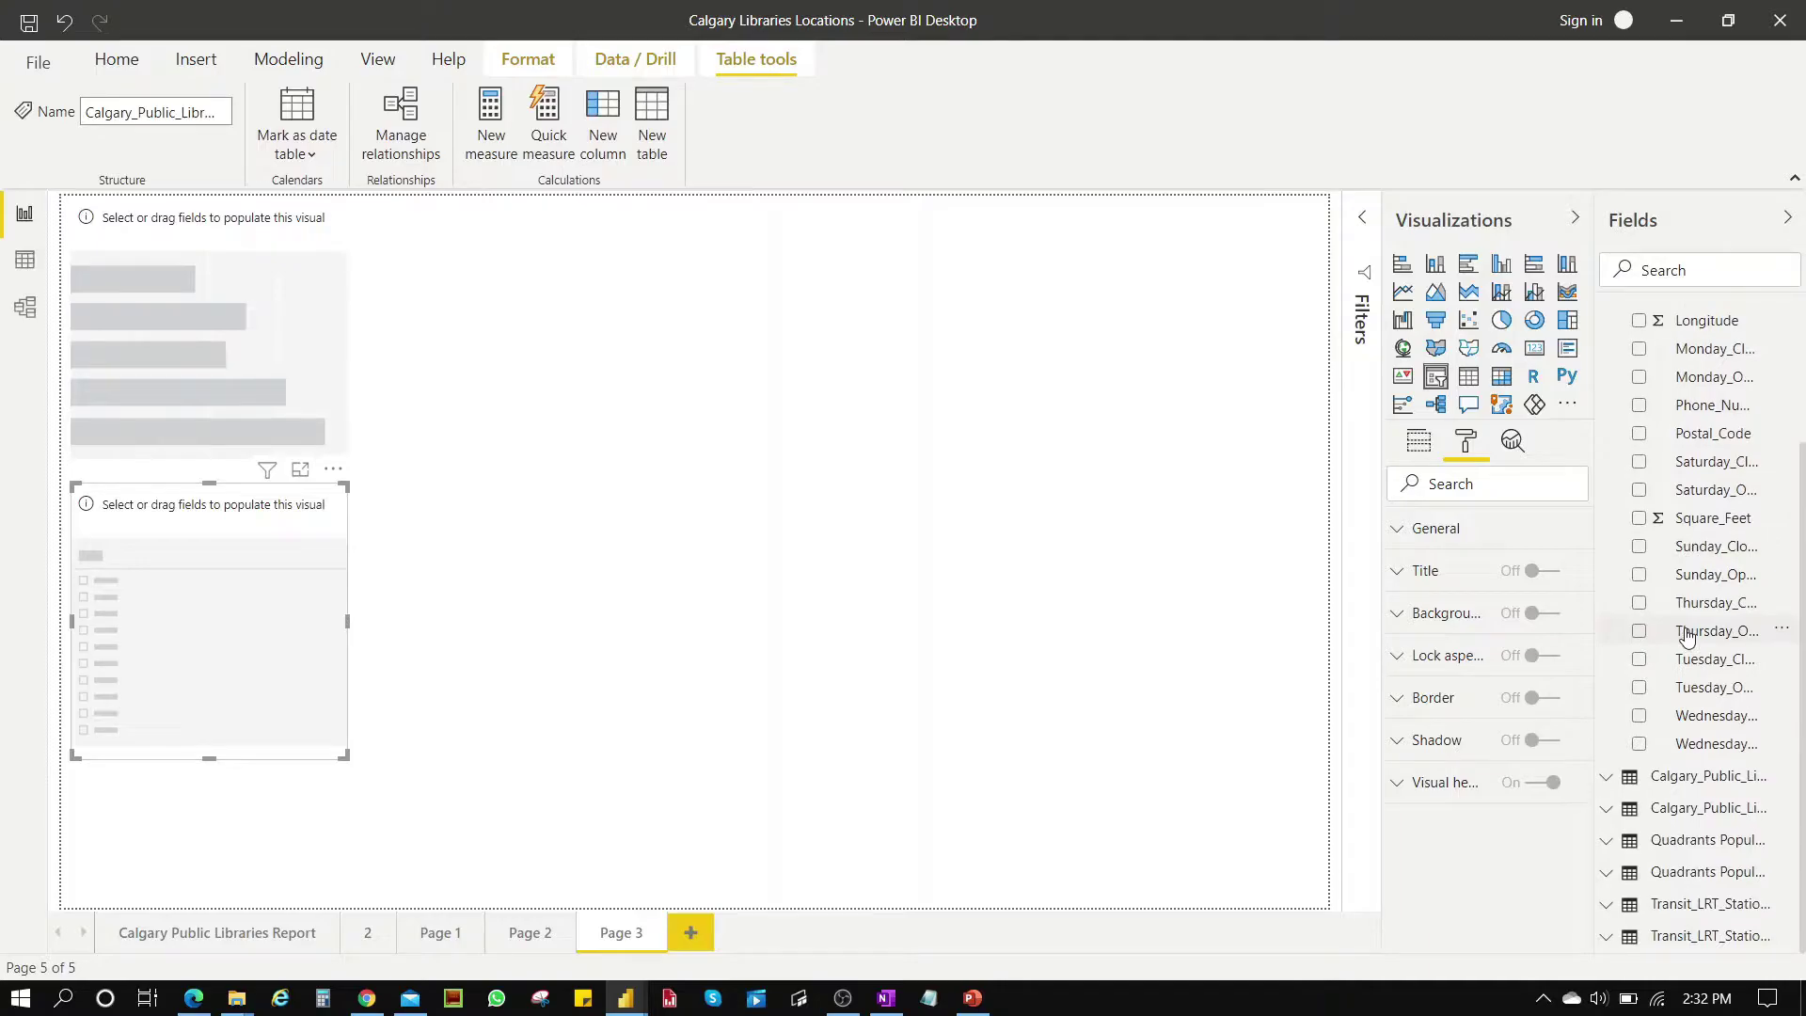
scroll(1686, 637, "up", 3)
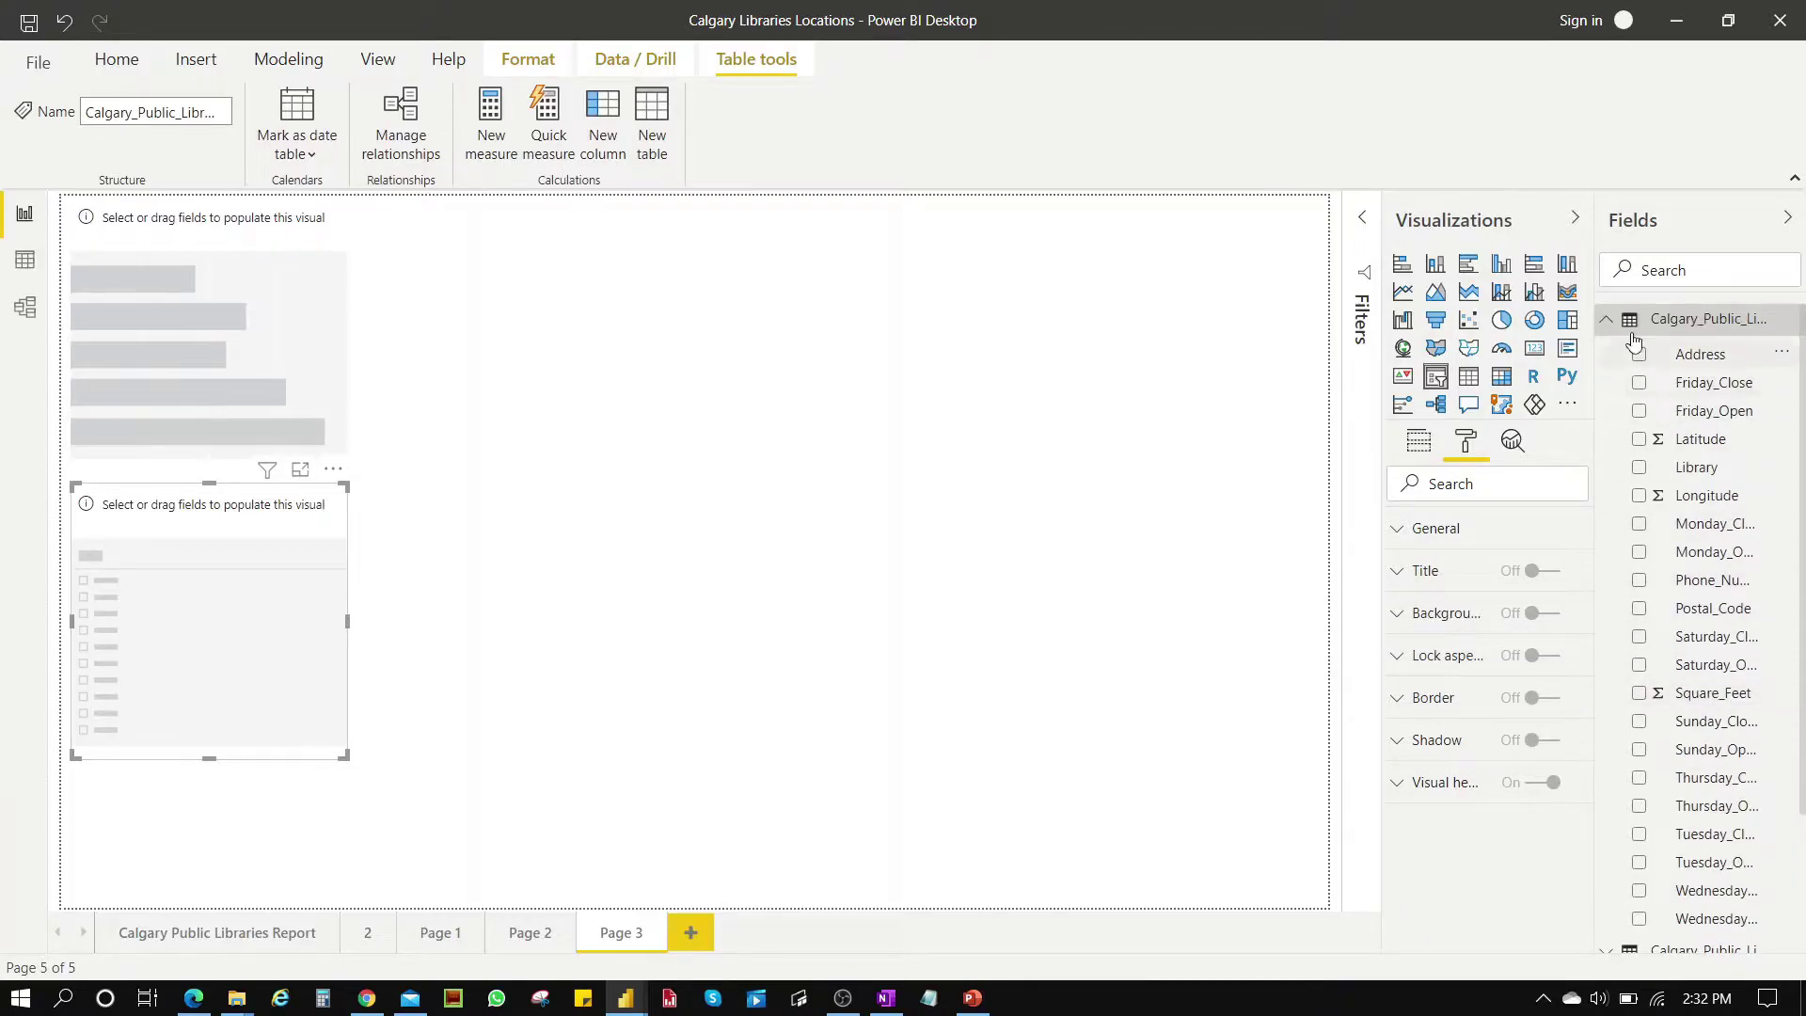
left_click(1608, 321)
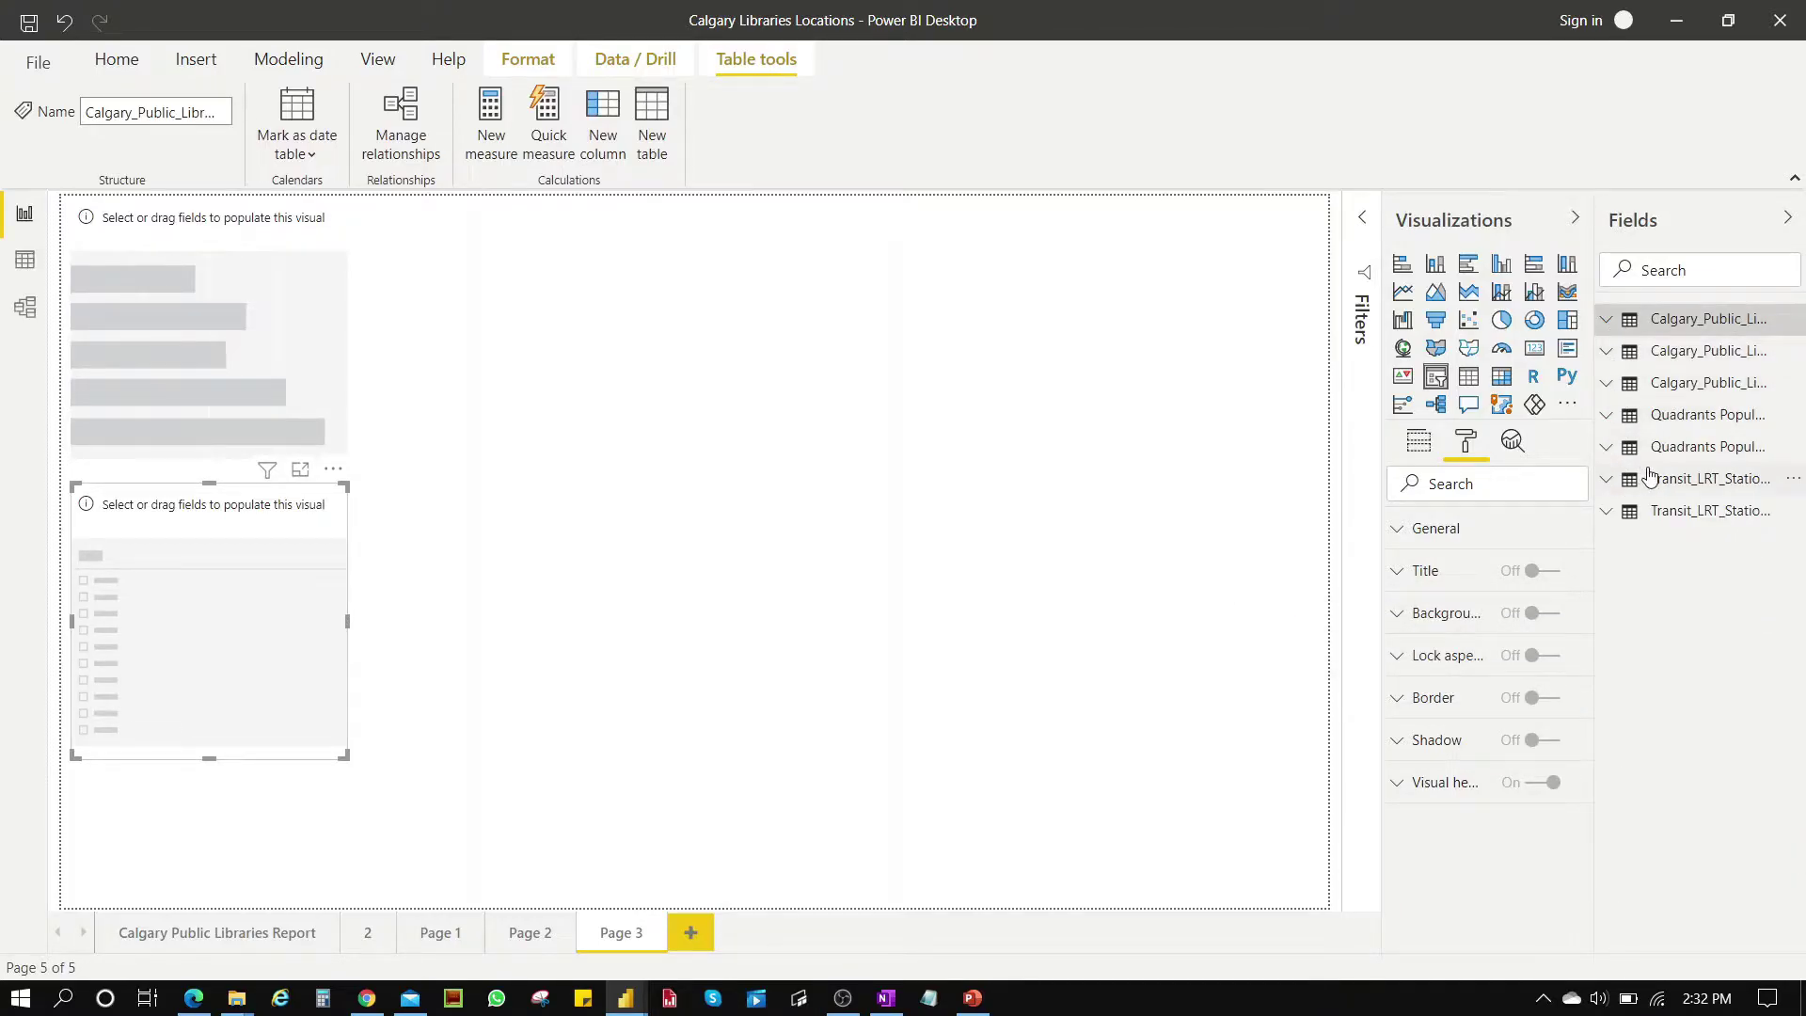
left_click(1609, 448)
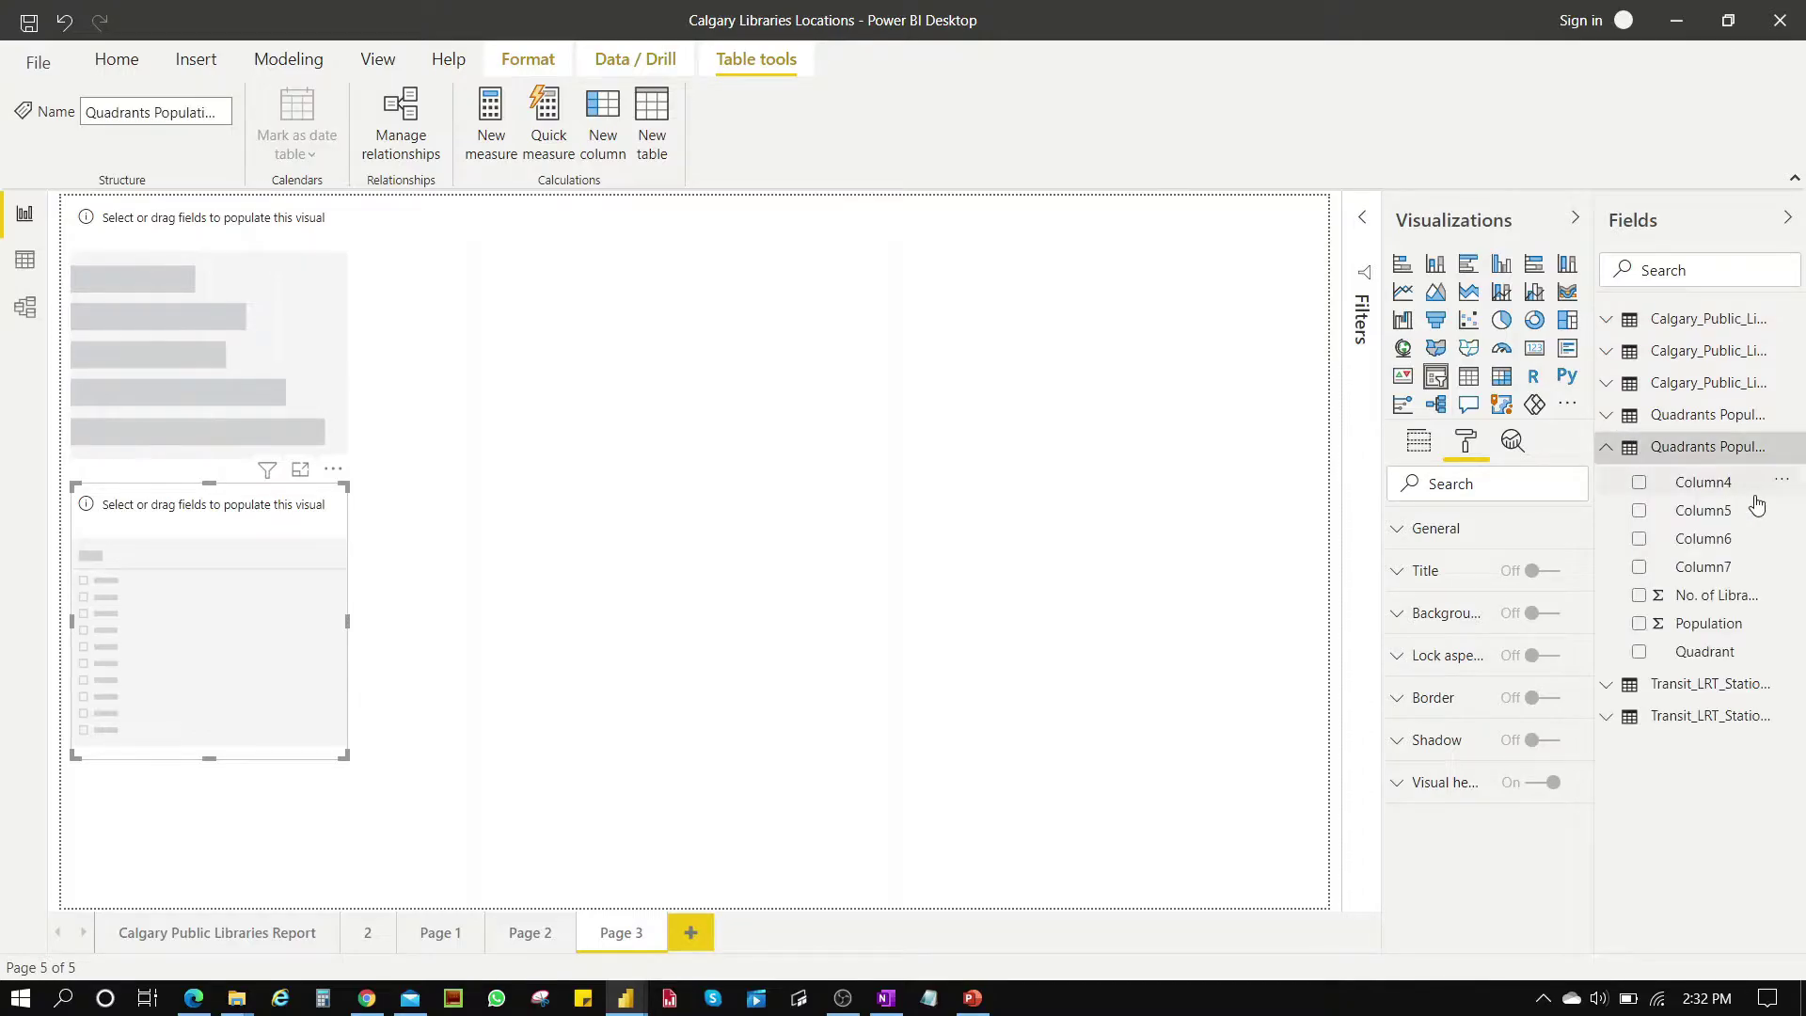
left_click(1610, 450)
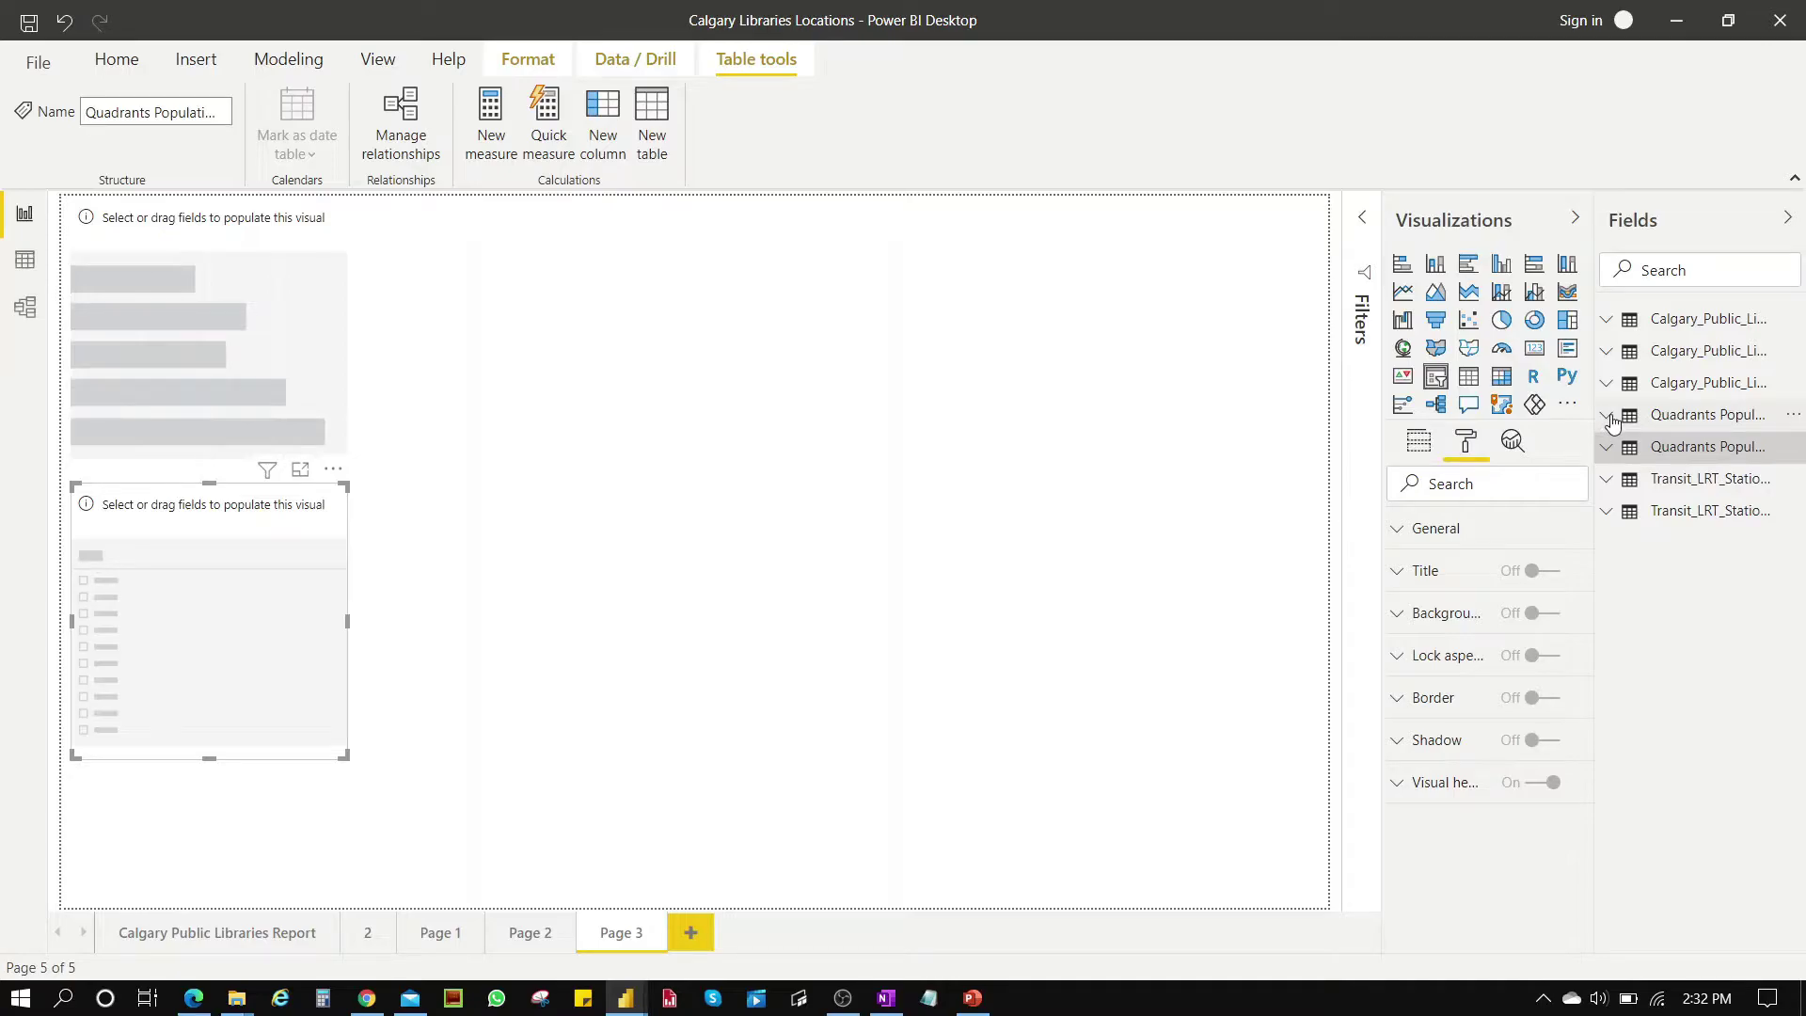
left_click(1608, 417)
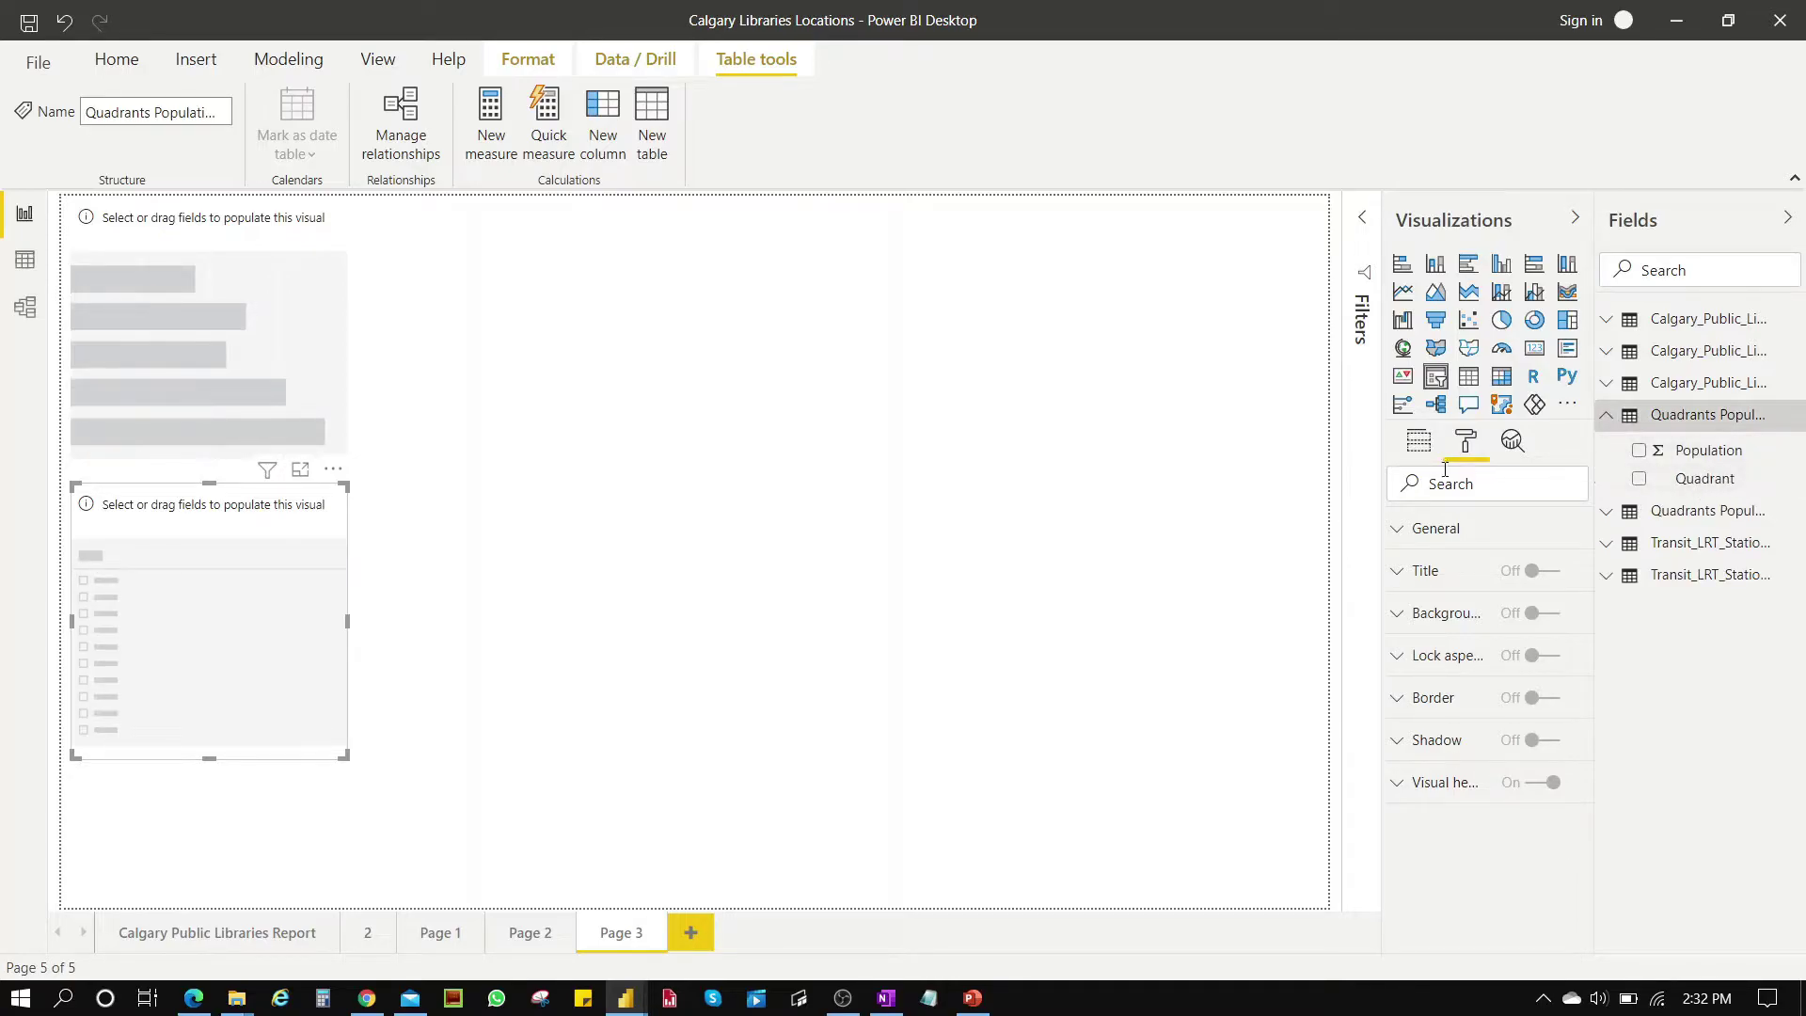
left_click(1788, 217)
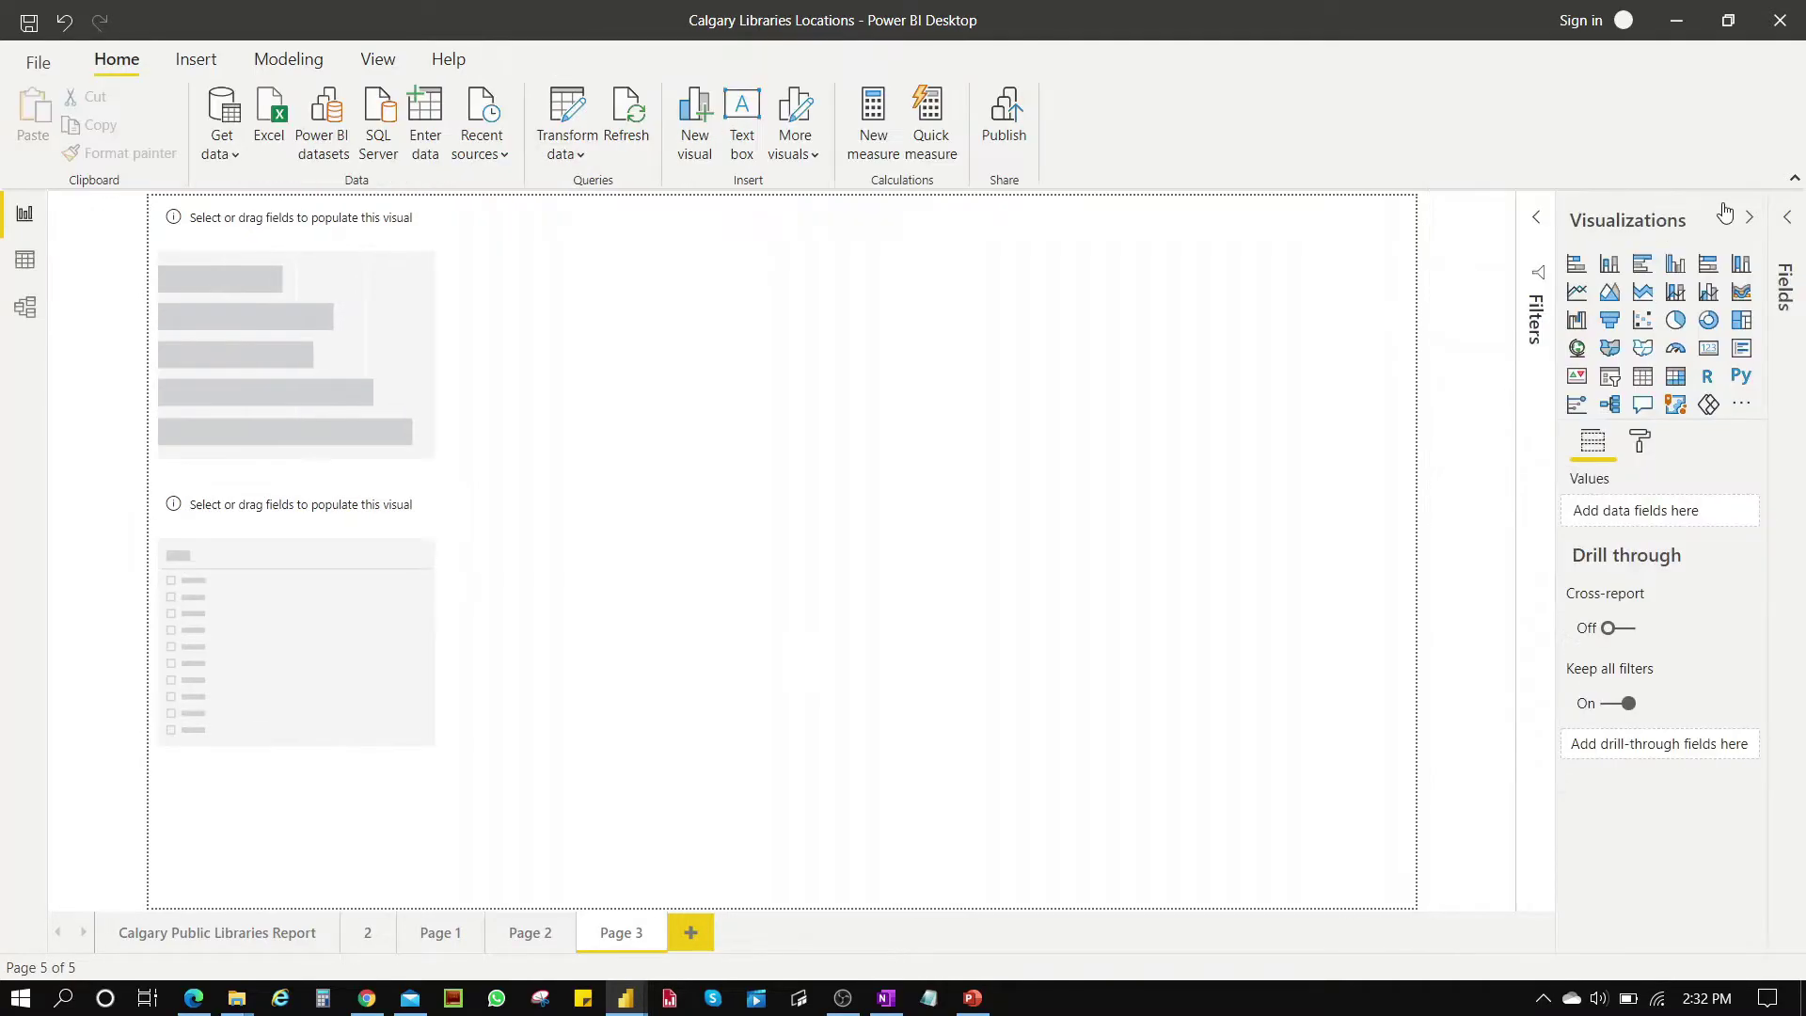
- Show the filter options and table list, and expand the first Quadrants population table to its Population and Quadrant fields
left_click(1538, 222)
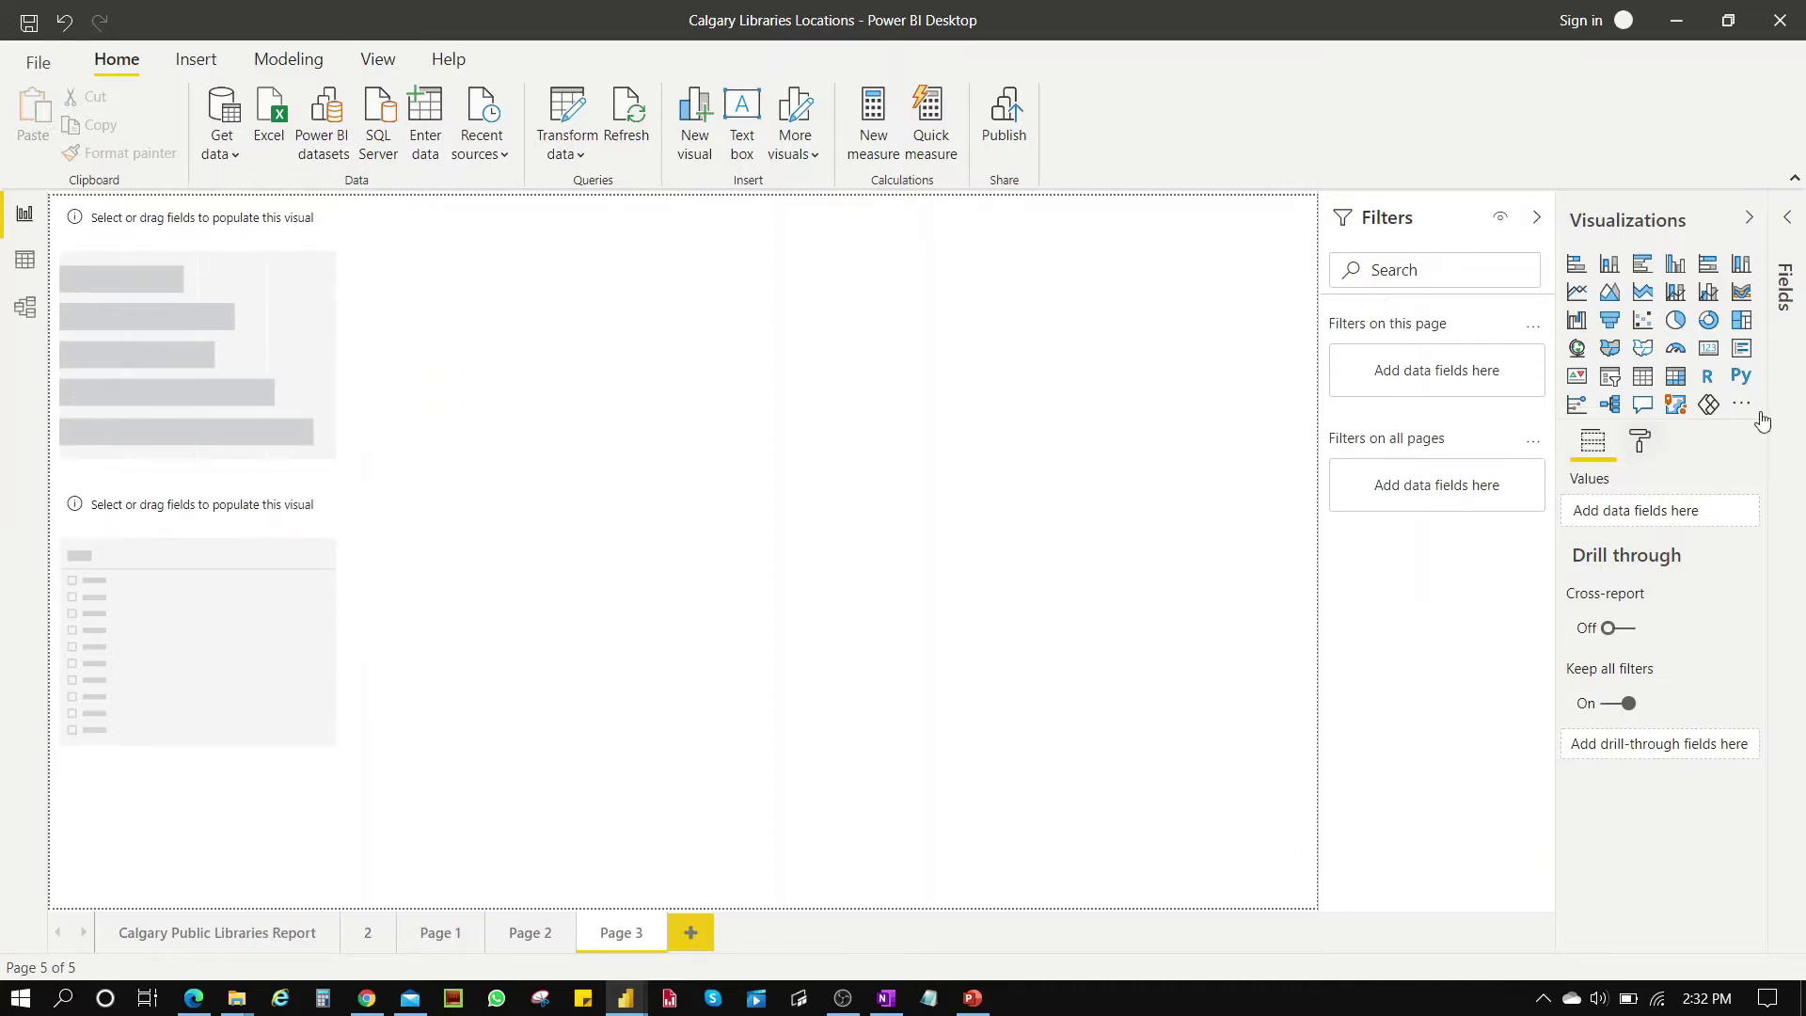
left_click(1788, 218)
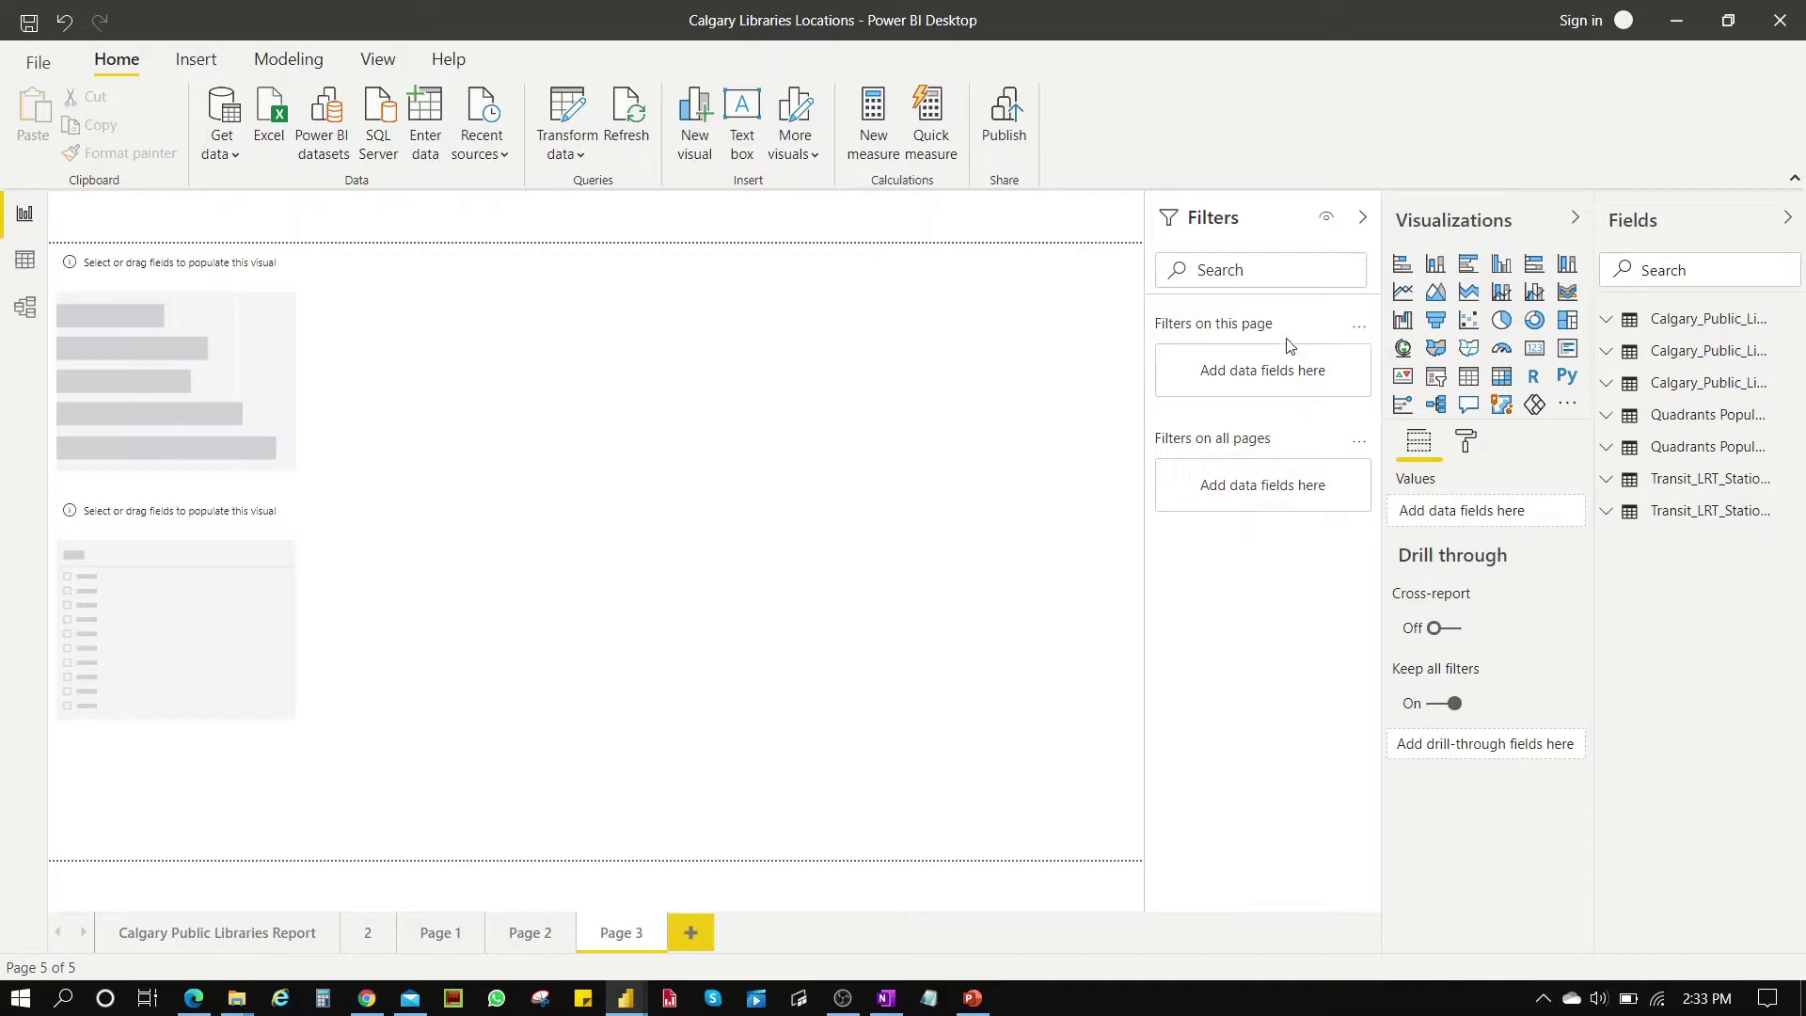
left_click(1608, 323)
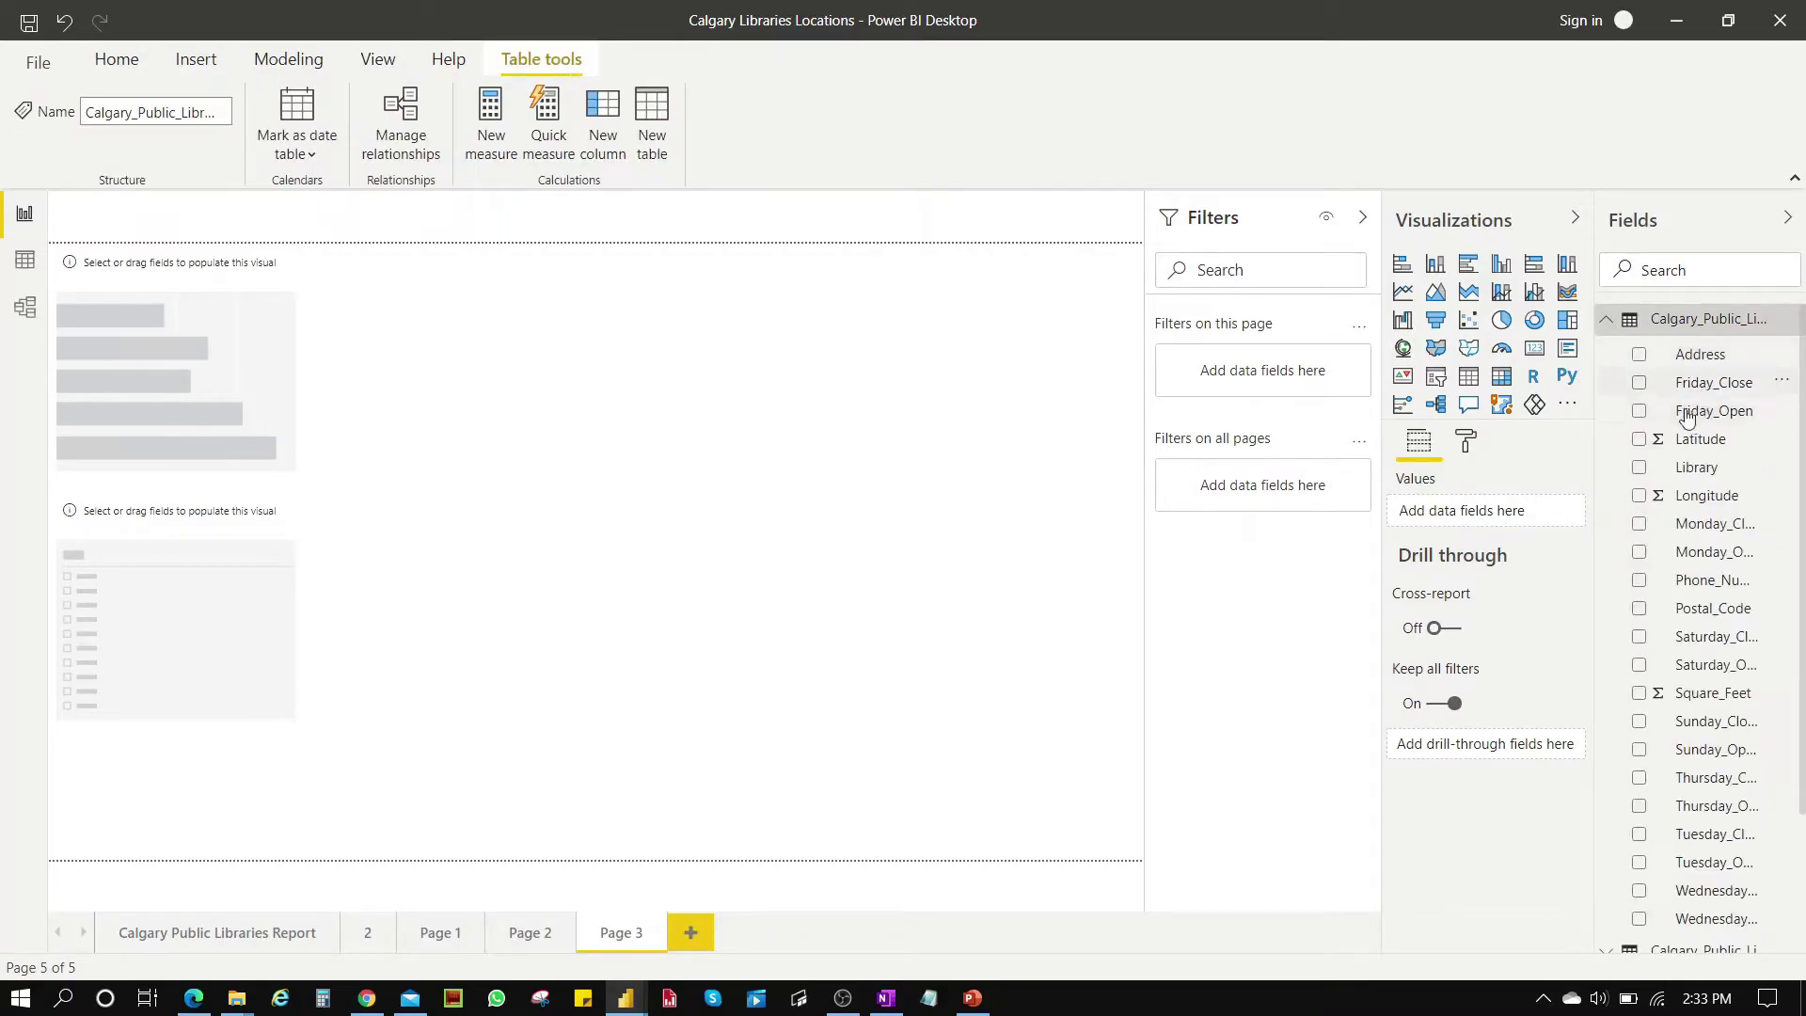
left_click(1607, 320)
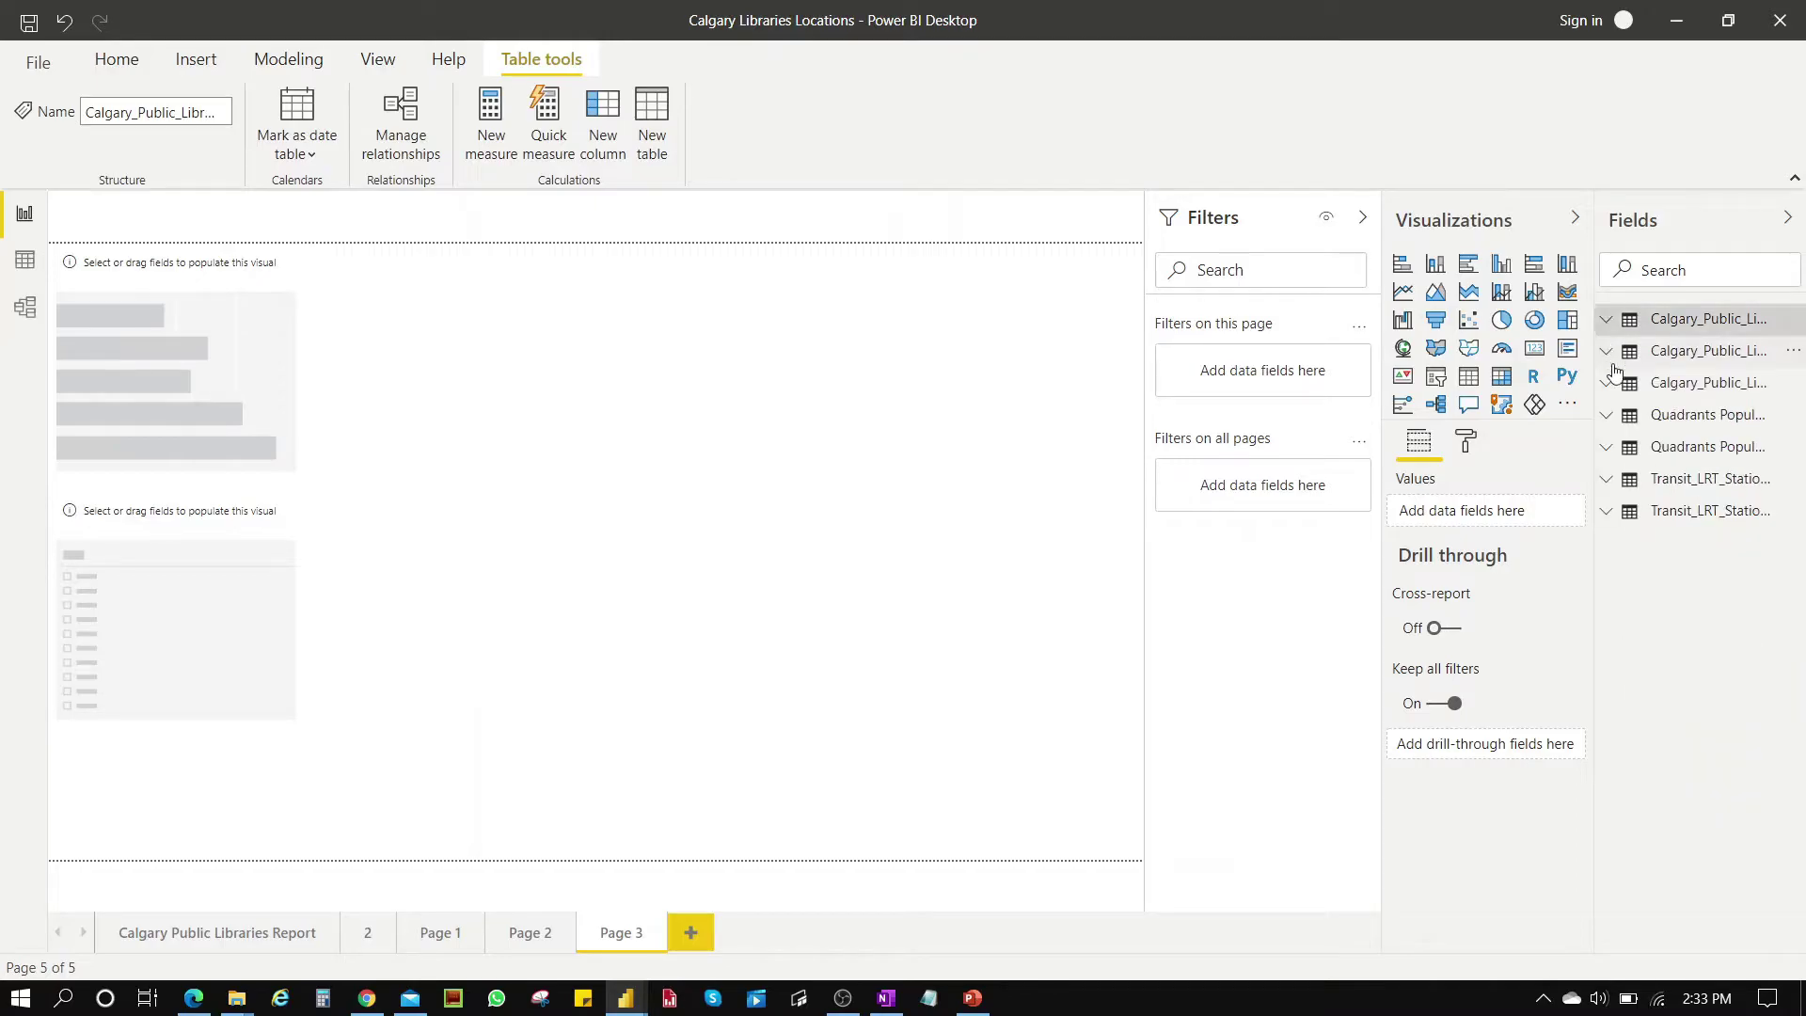
left_click(1609, 417)
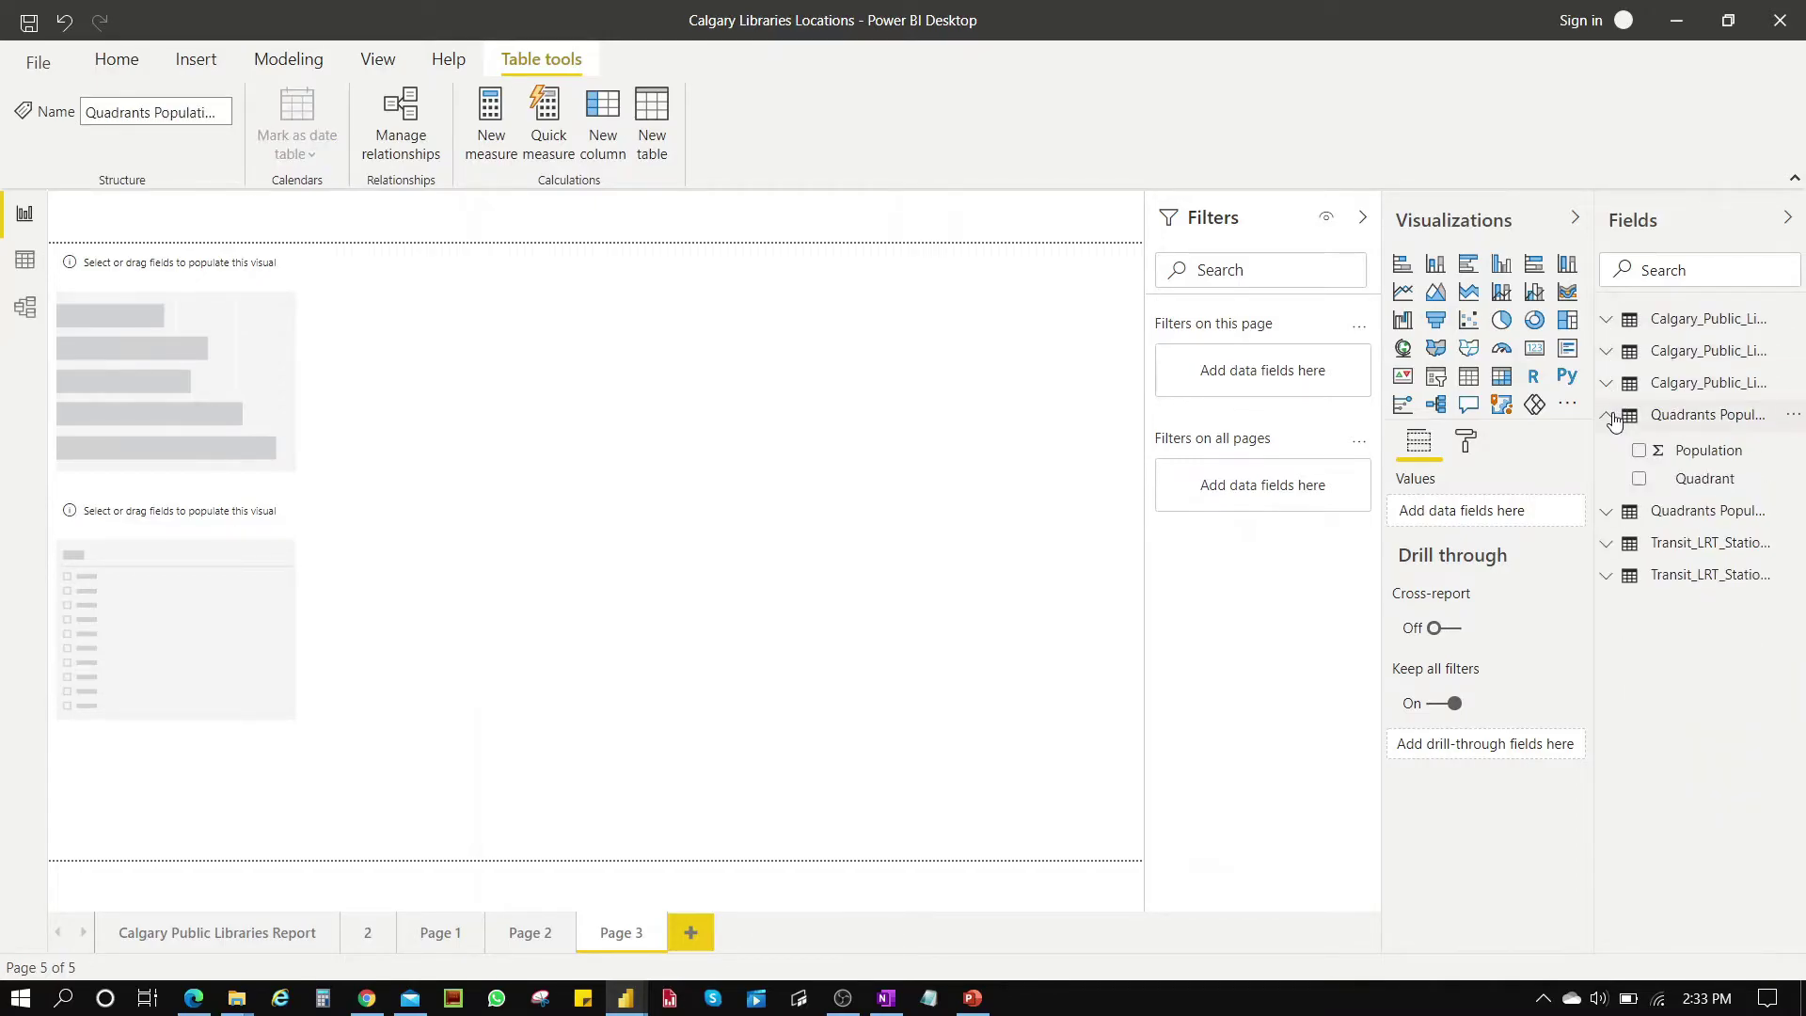
- Try a page-level filter on Quadrant, selecting and clearing NE, and remove the filter
left_click_drag(1712, 491, 1282, 370)
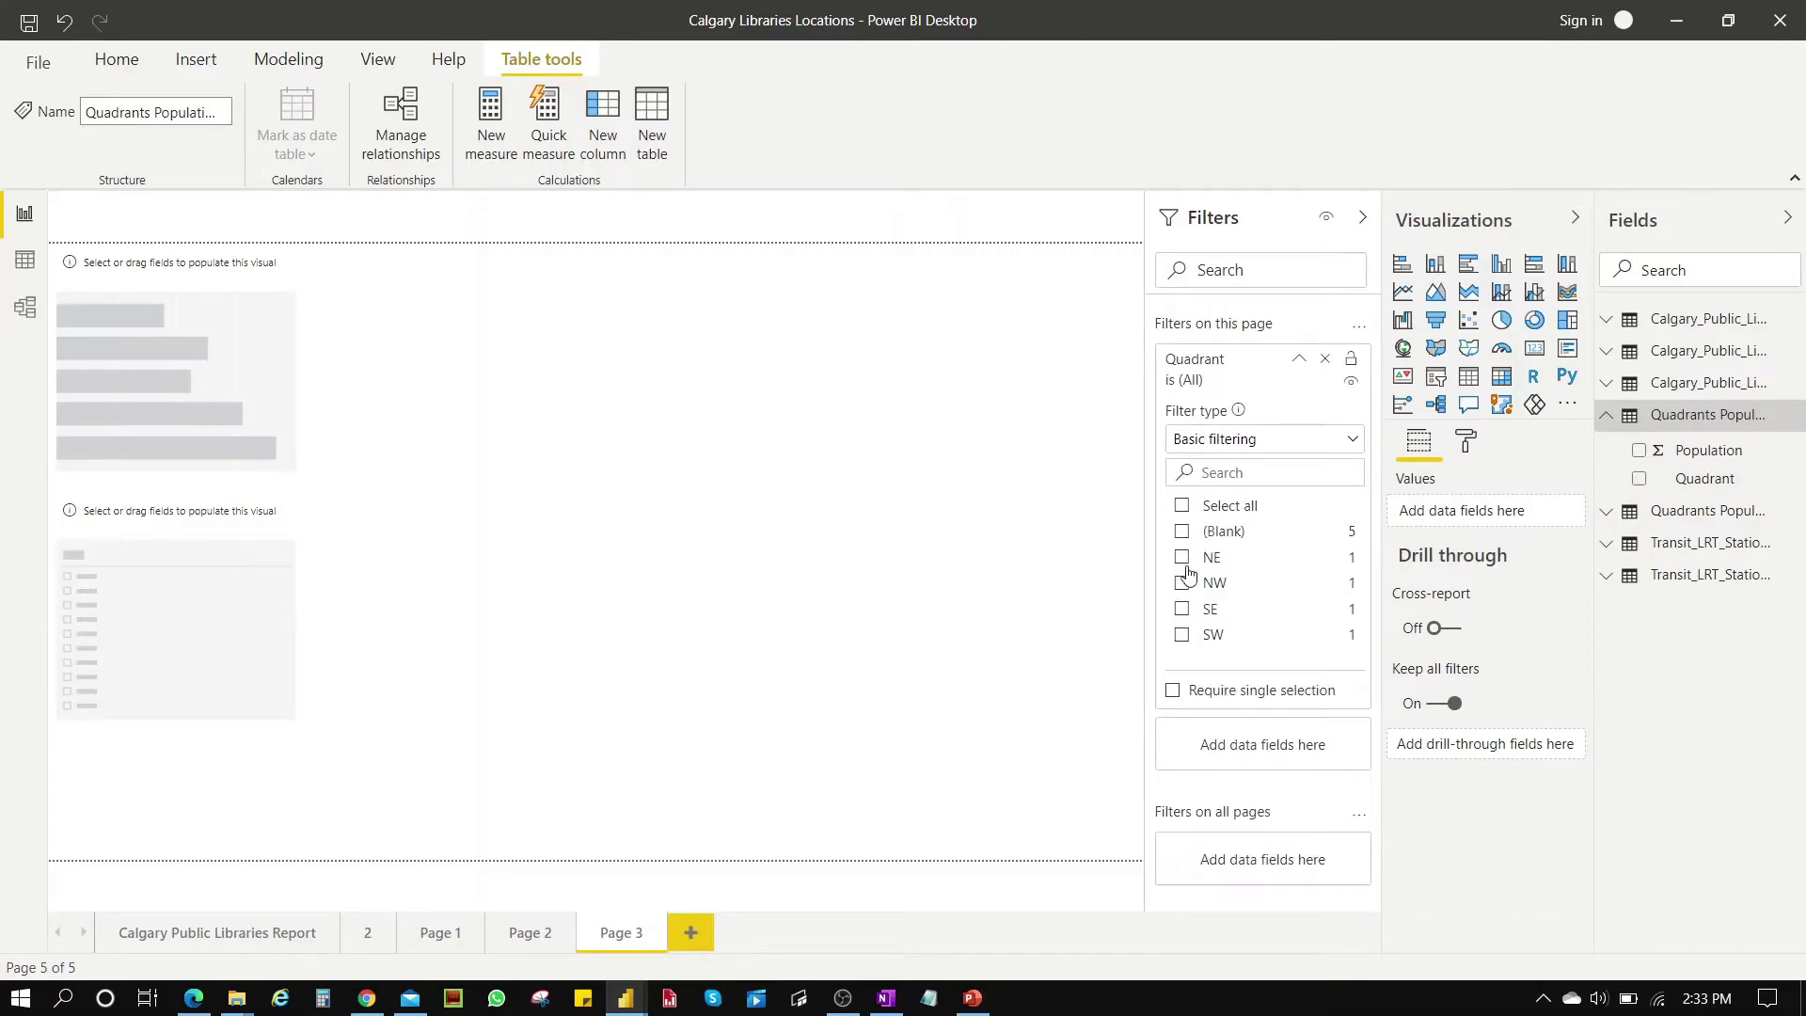
left_click(1183, 558)
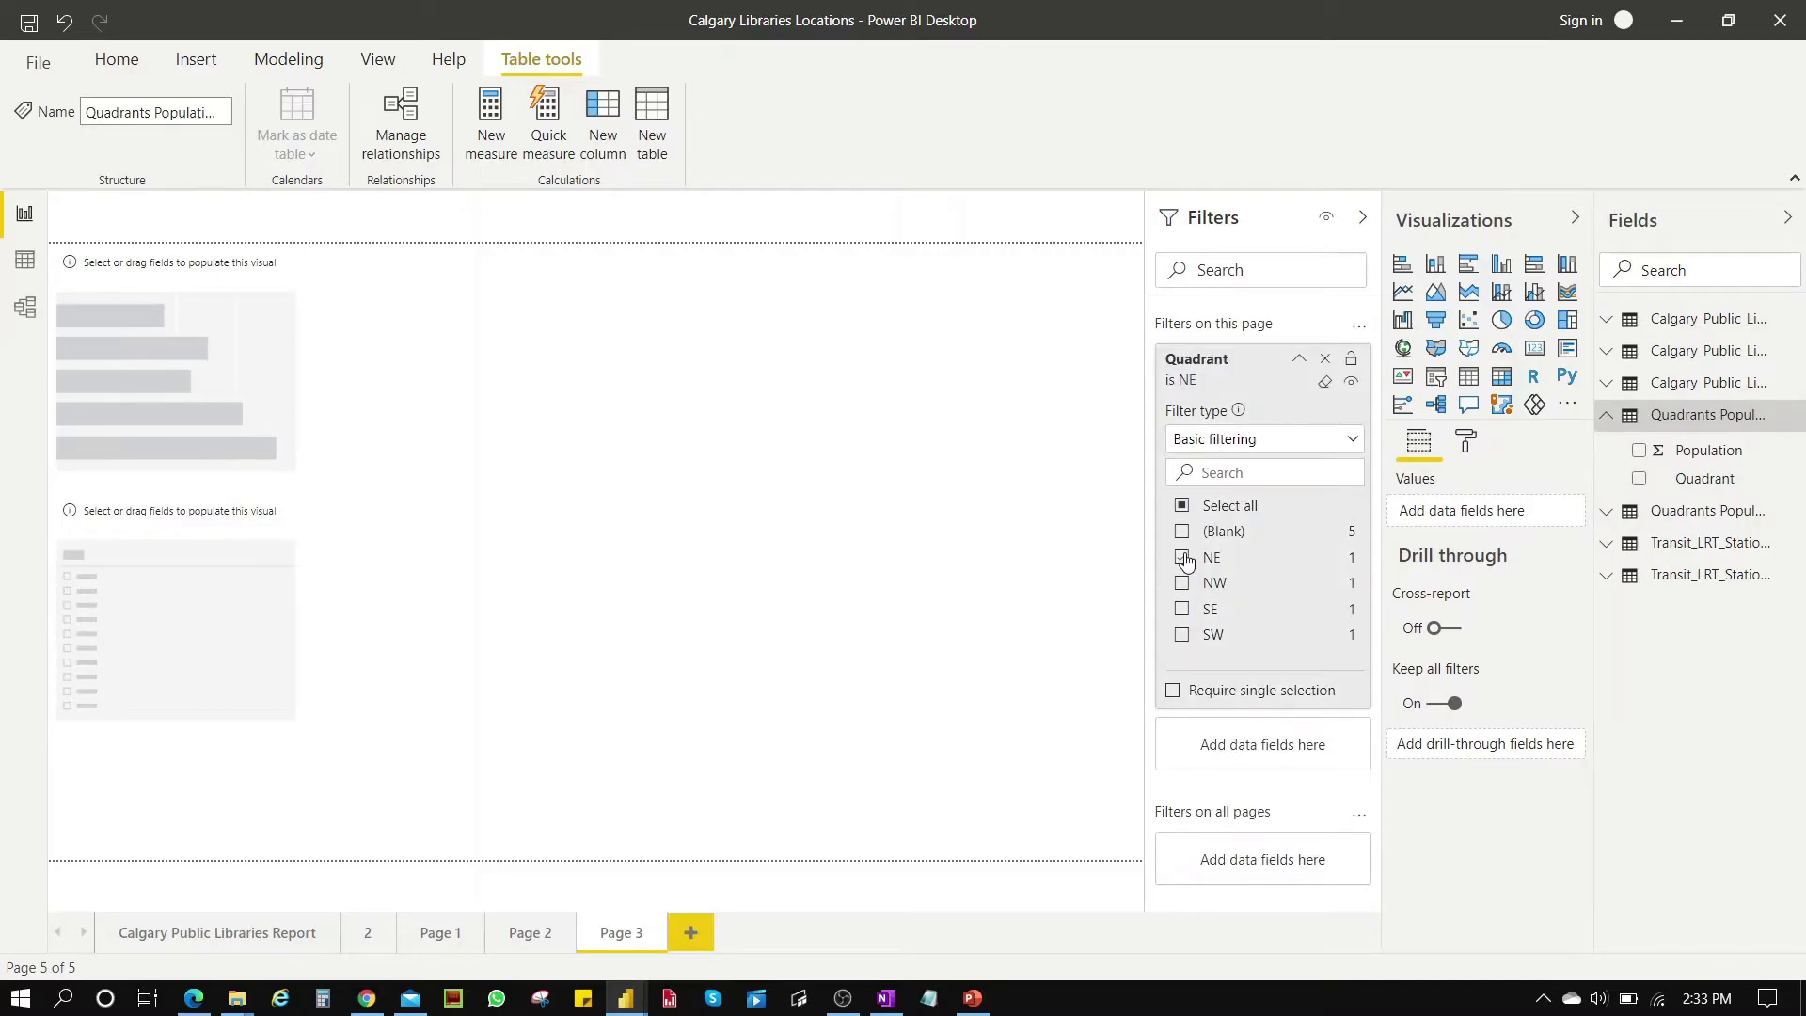
left_click(1184, 558)
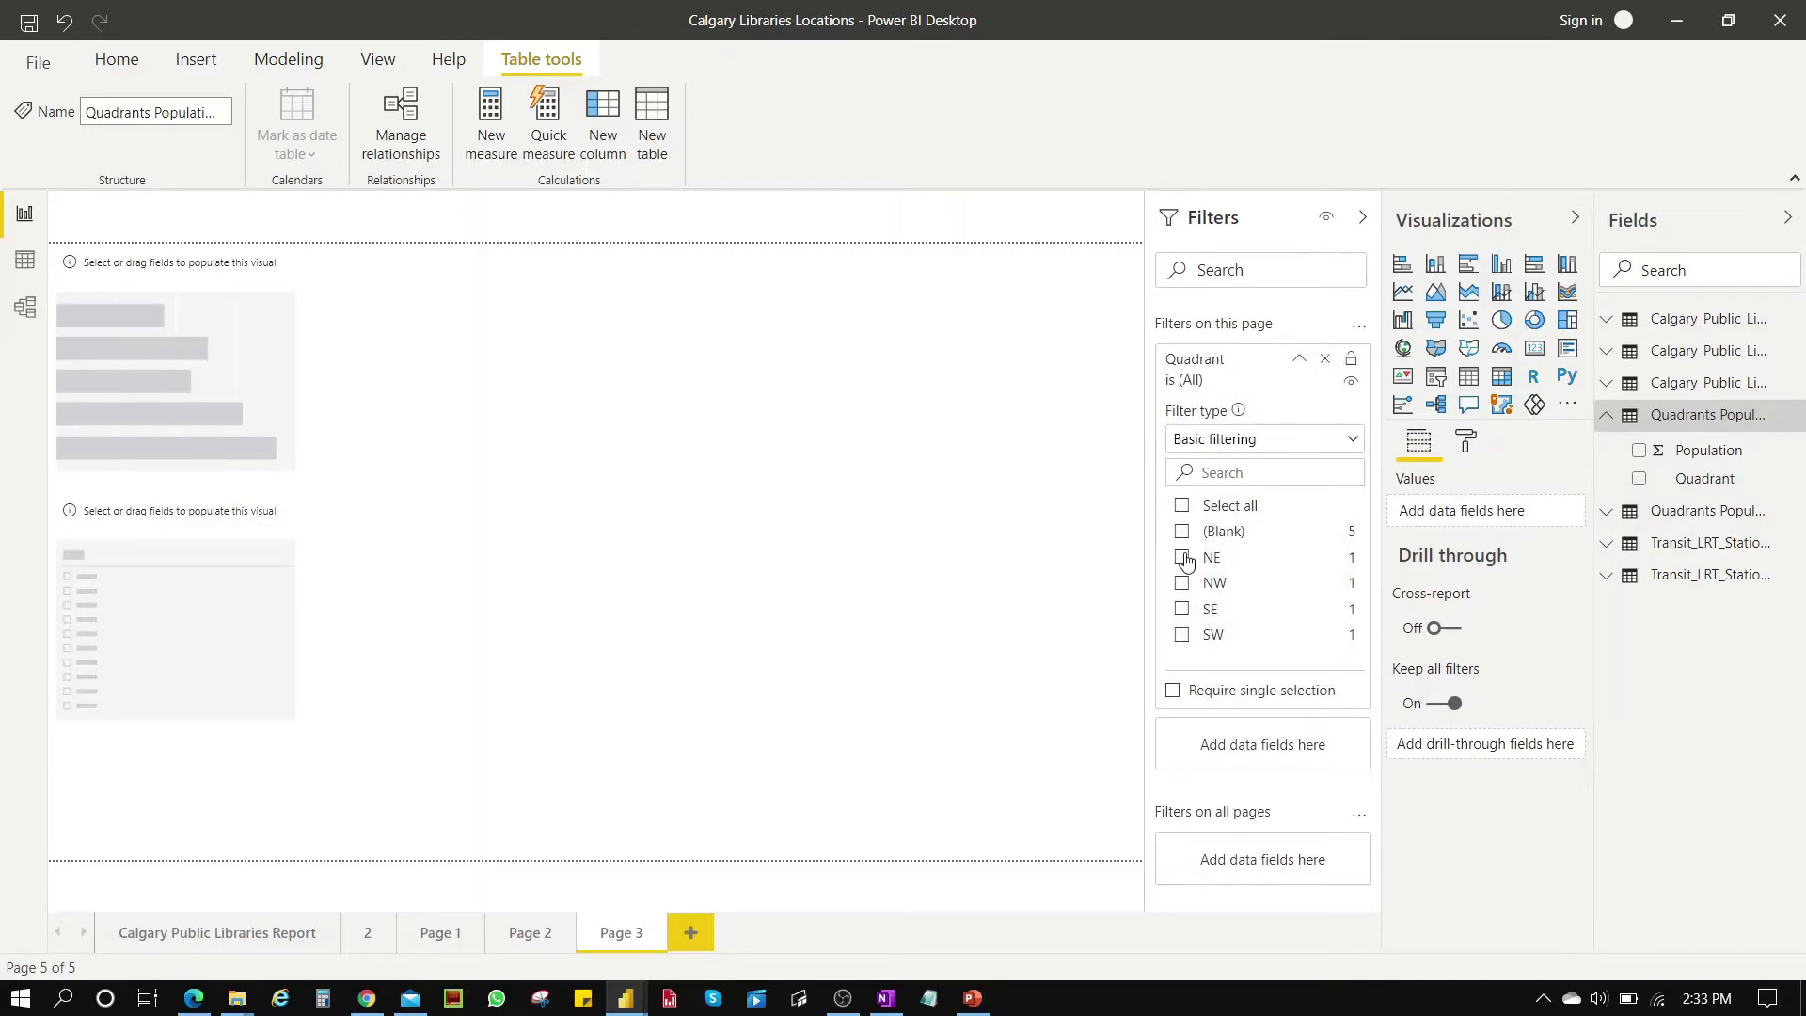
left_click(1327, 362)
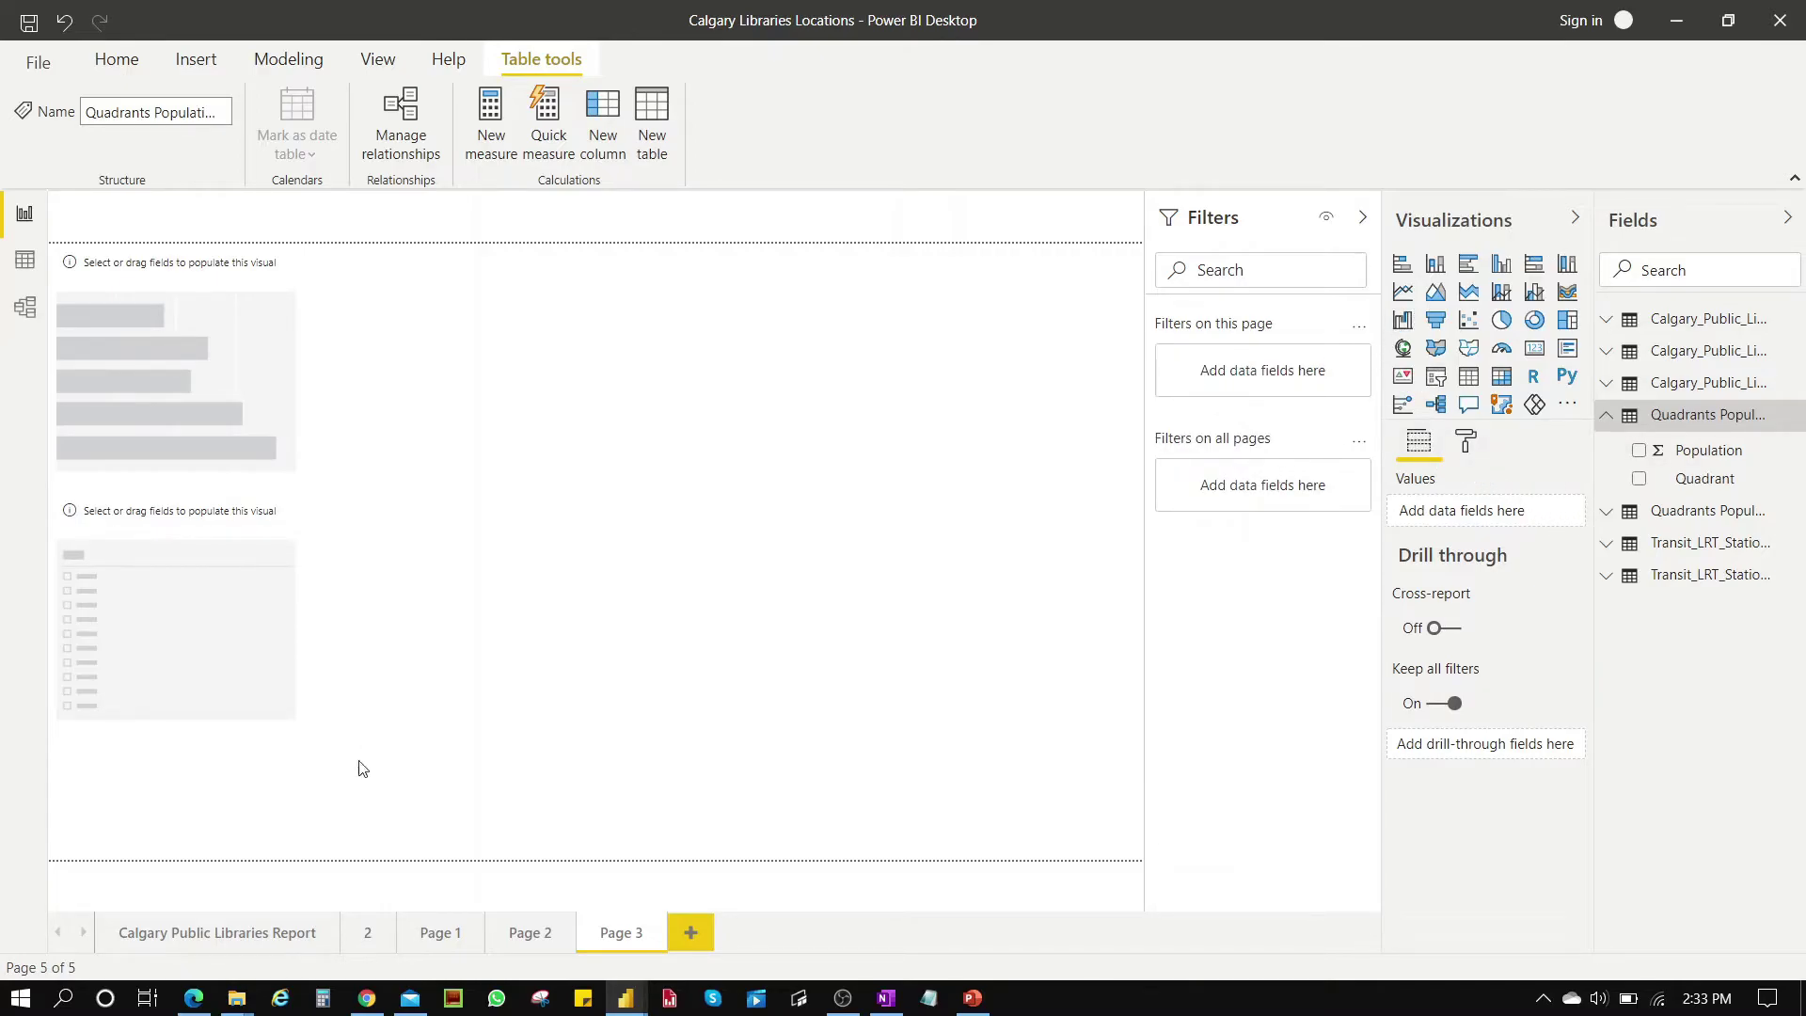
- Populate the empty slicer with the Quadrant field and open its formatting options
left_click(215, 667)
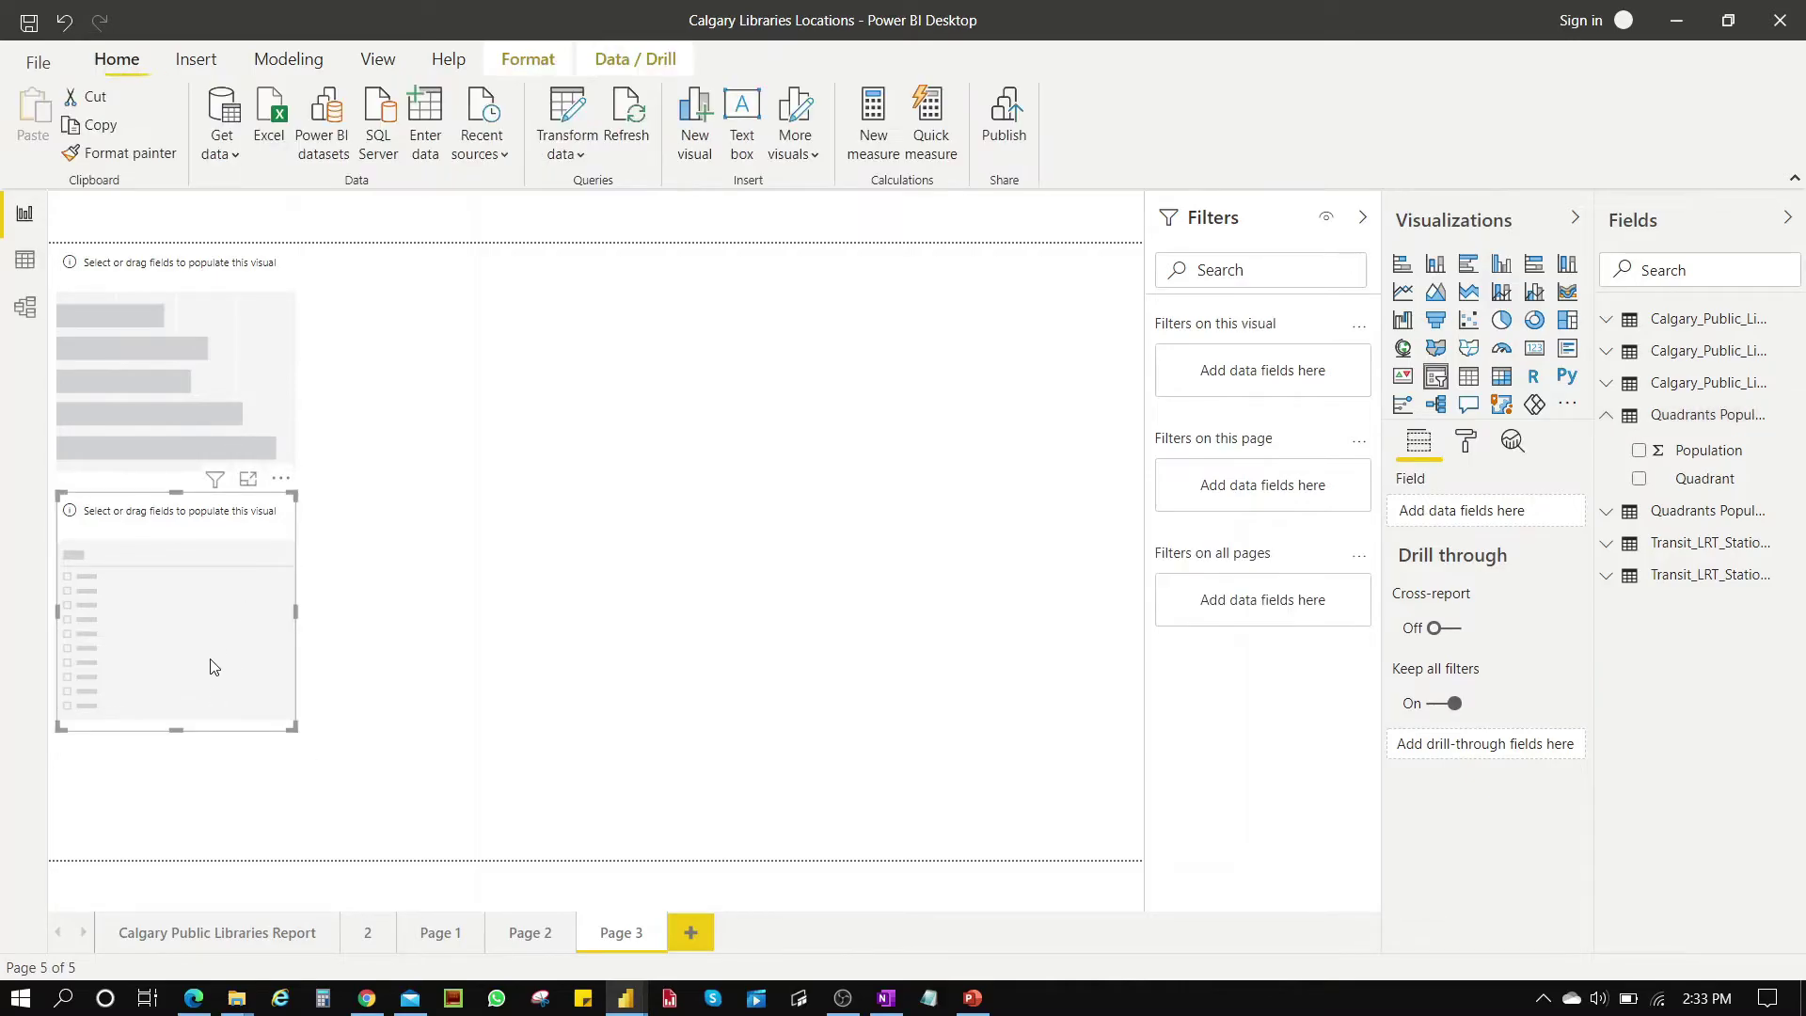
left_click_drag(1693, 479, 1494, 518)
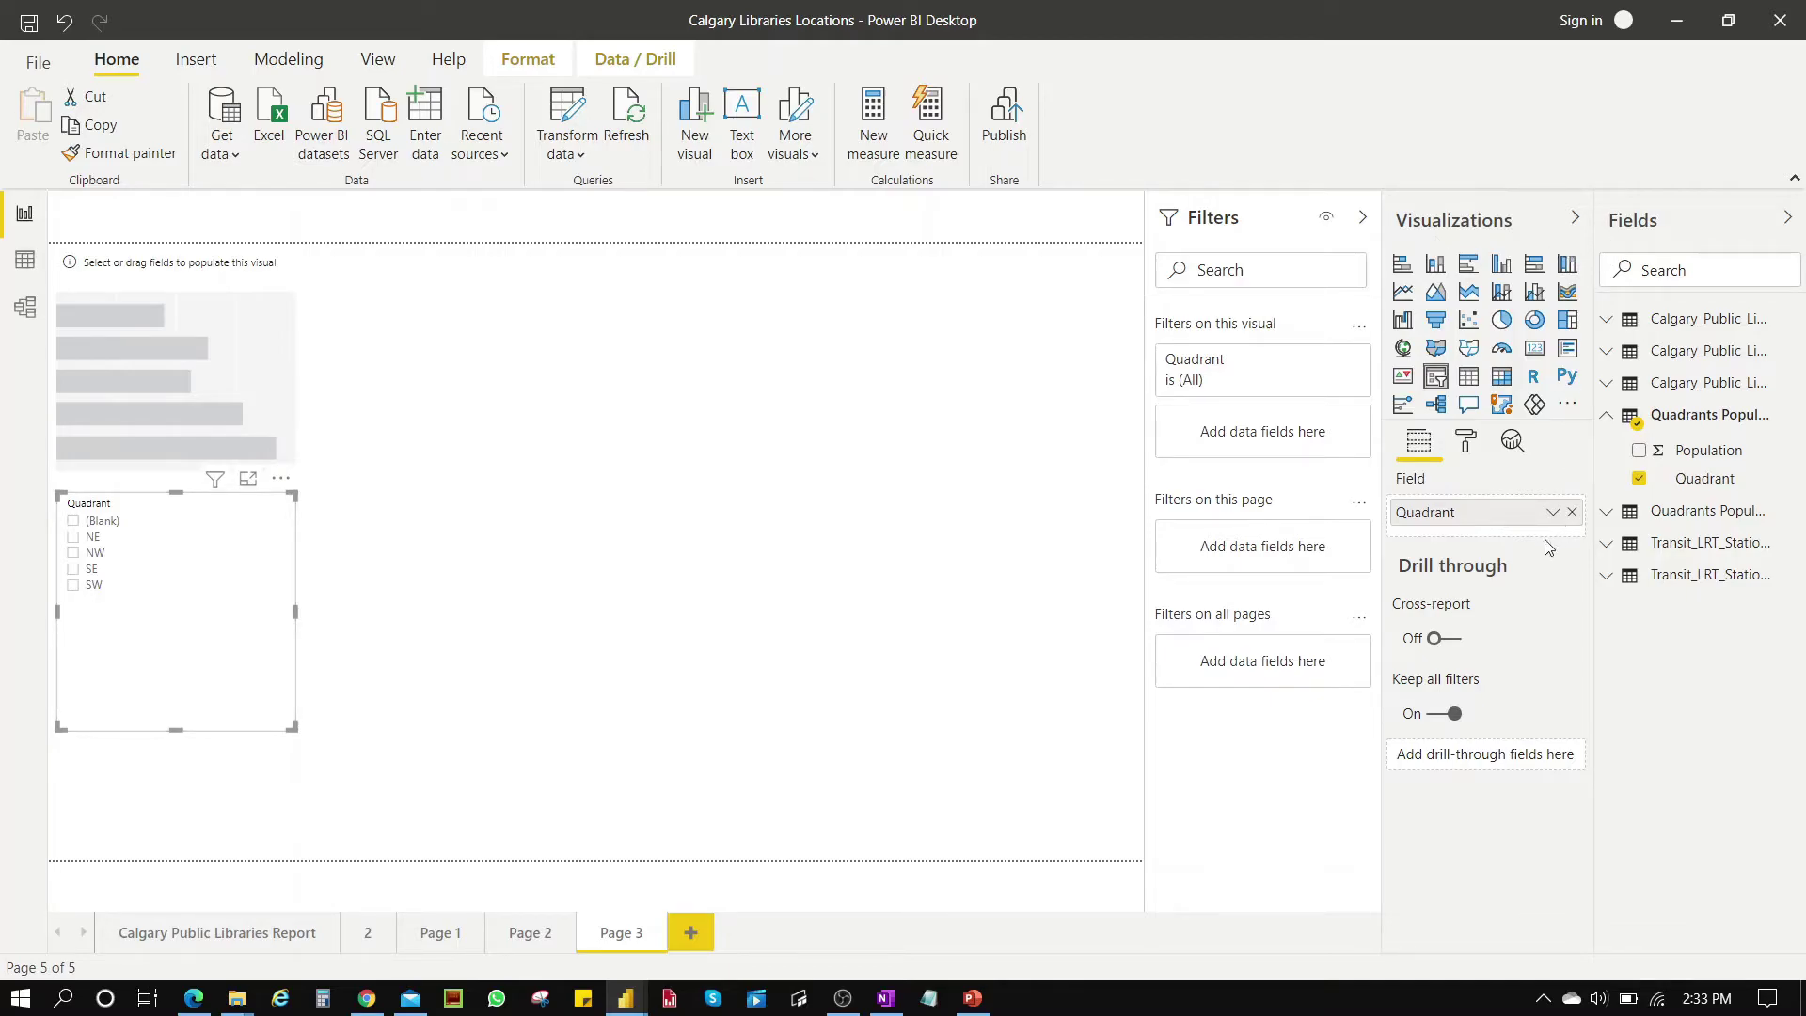
left_click(1465, 442)
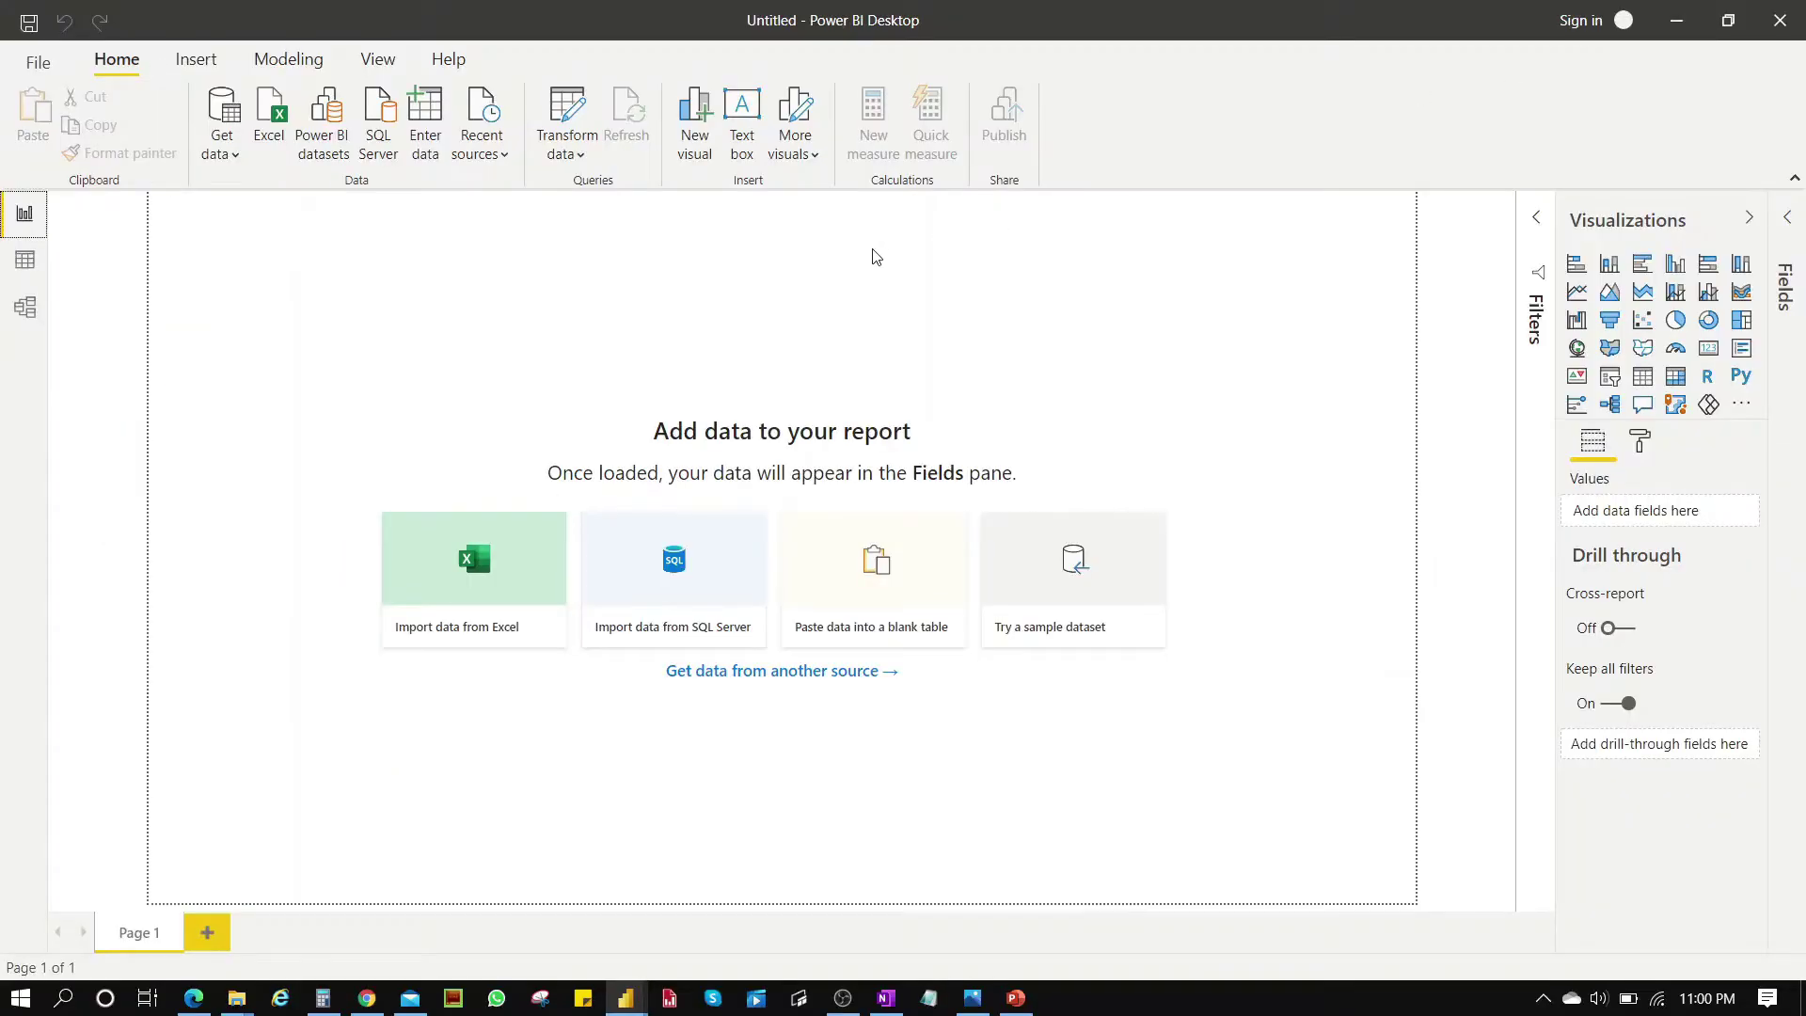
- Open the full Get Data source catalogue and look through the connectors for all categories down to Blank Query
left_click(224, 154)
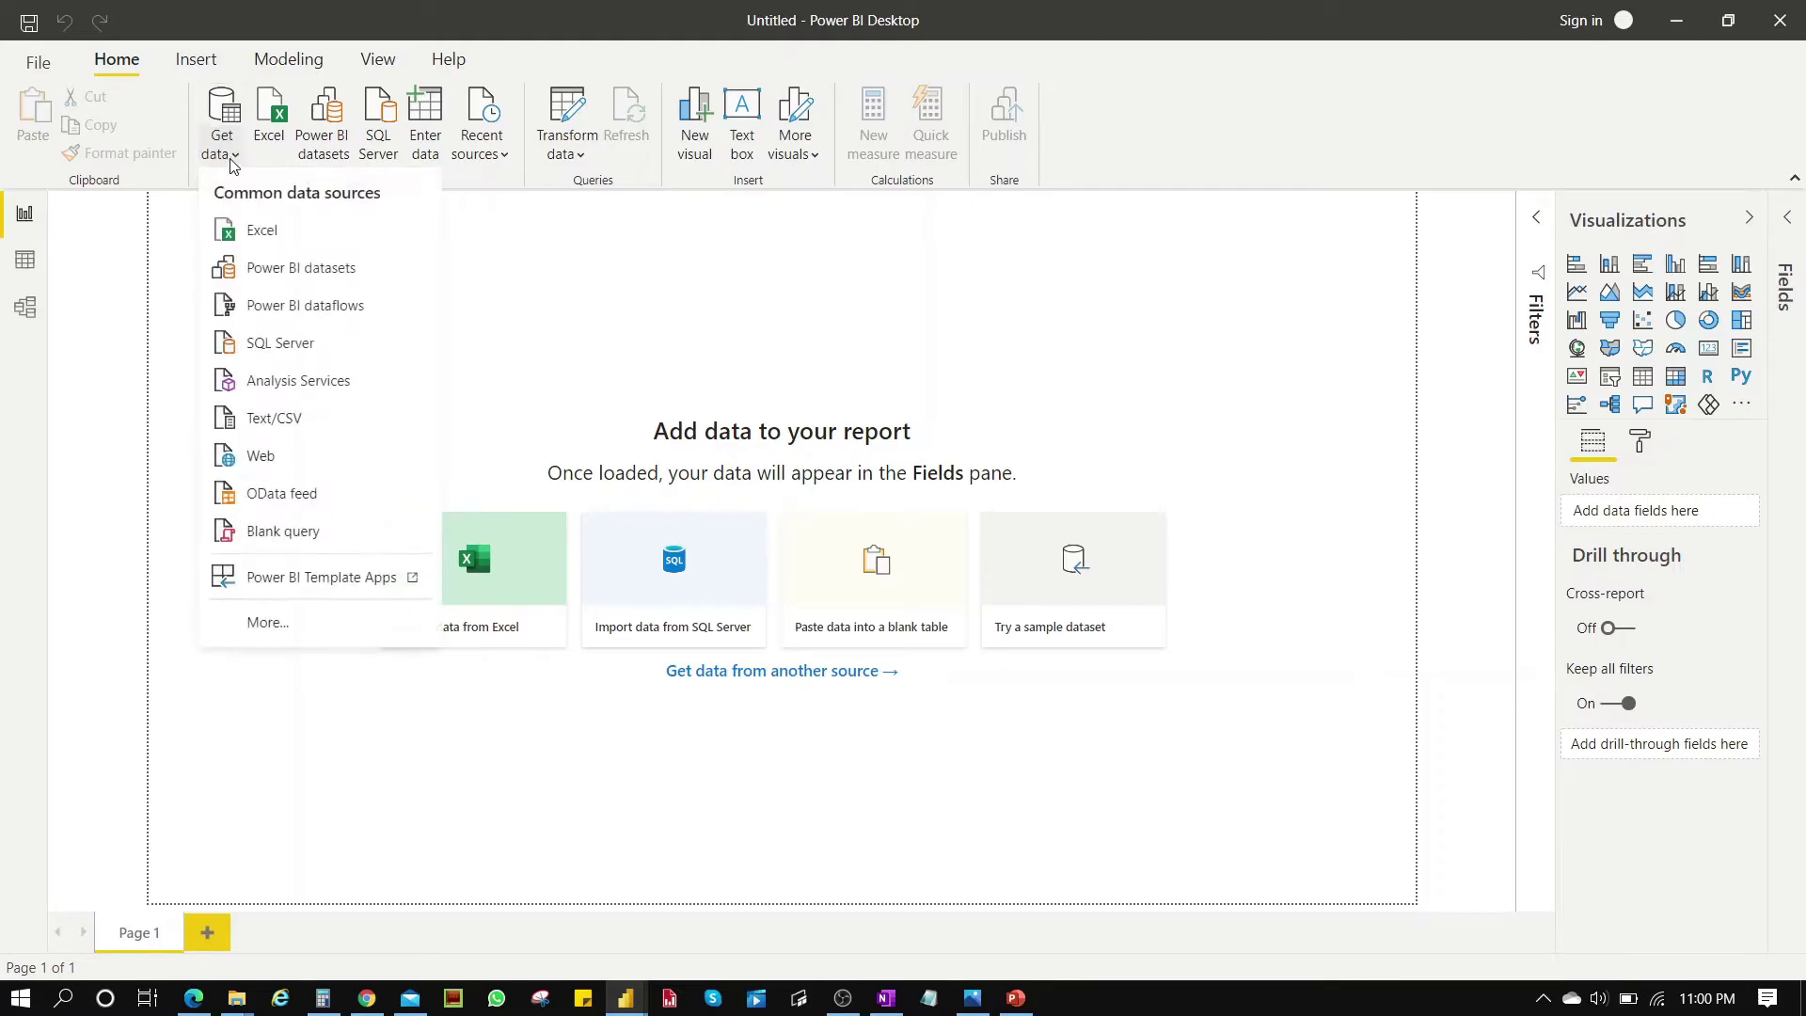
left_click(270, 621)
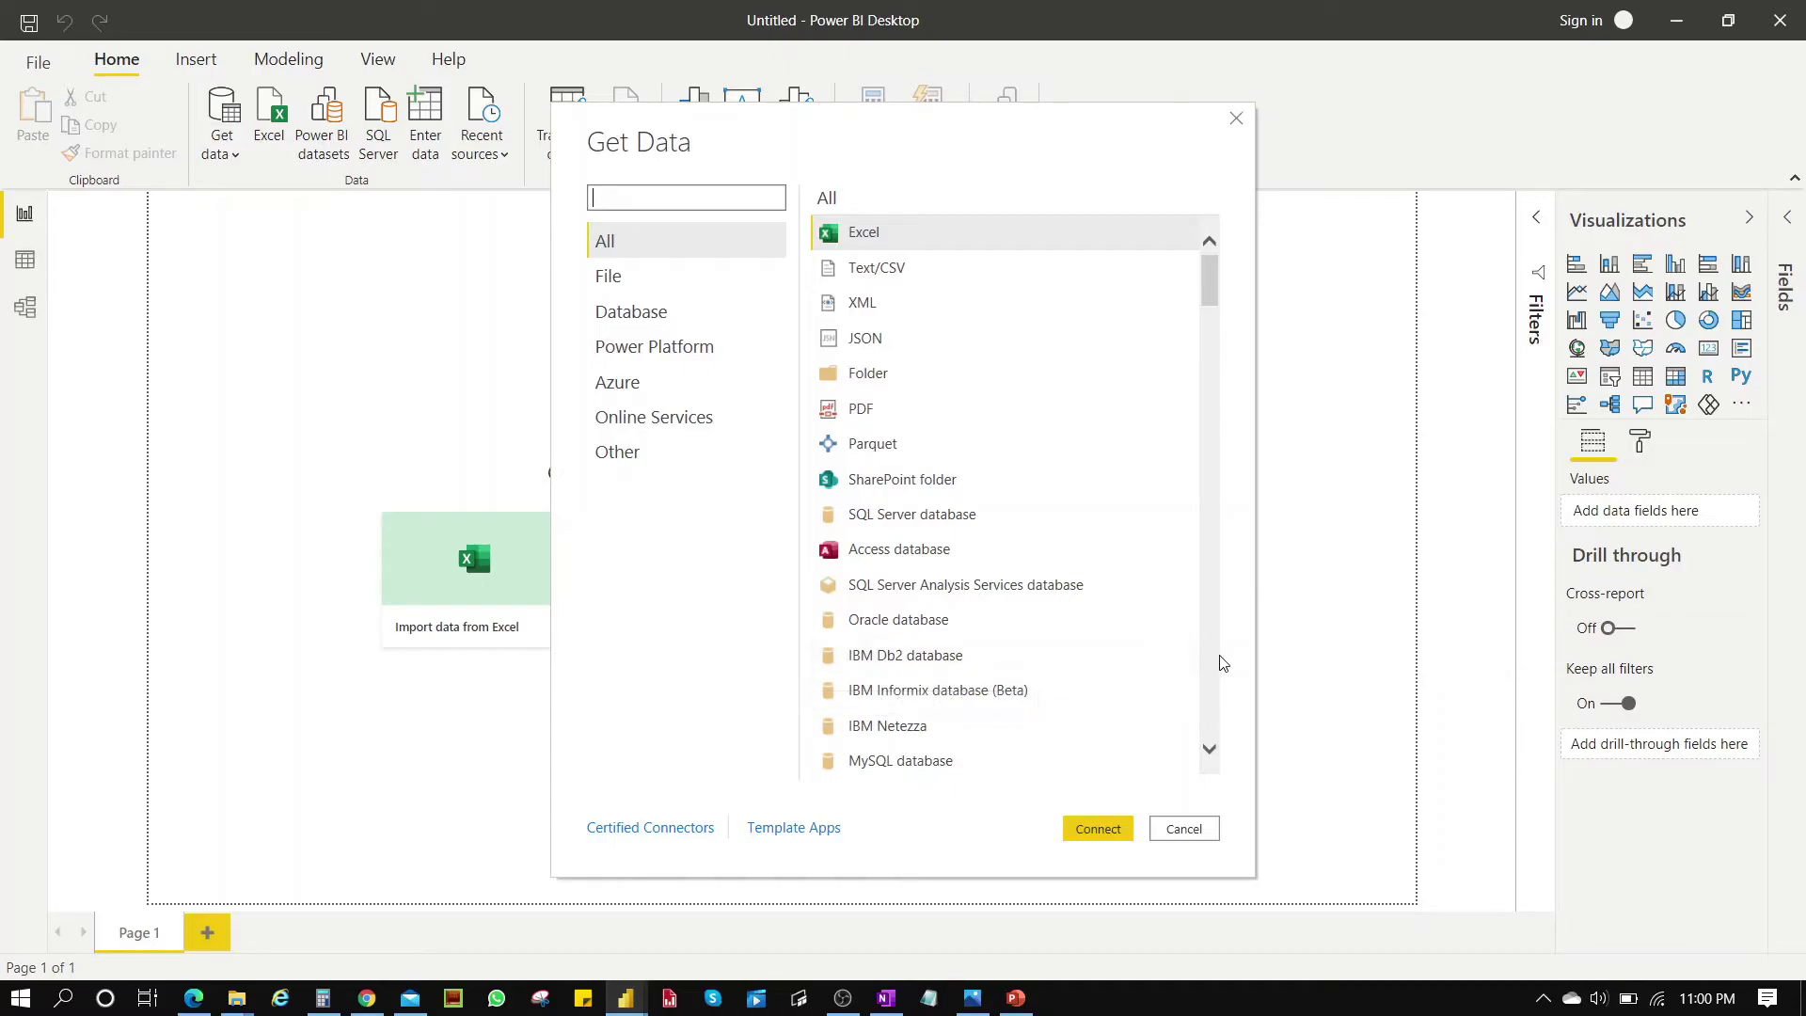
scroll(1220, 665, "down", 4)
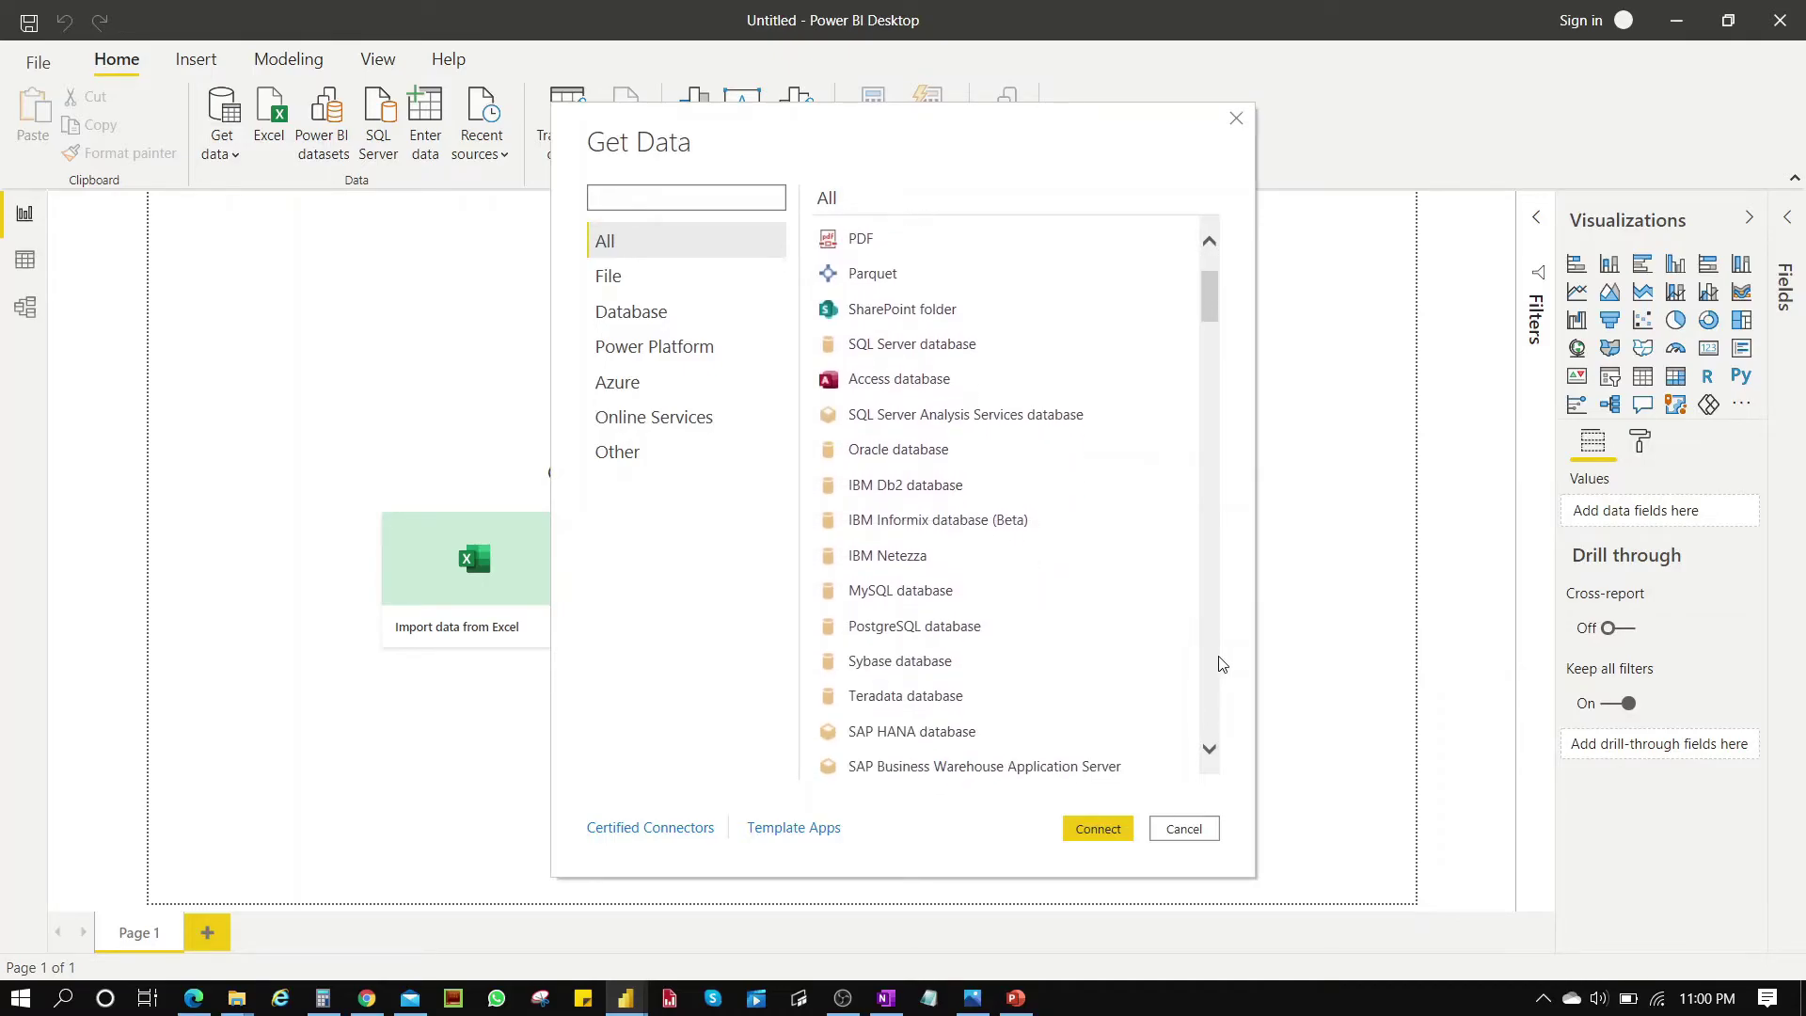
scroll(1220, 664, "down", 3)
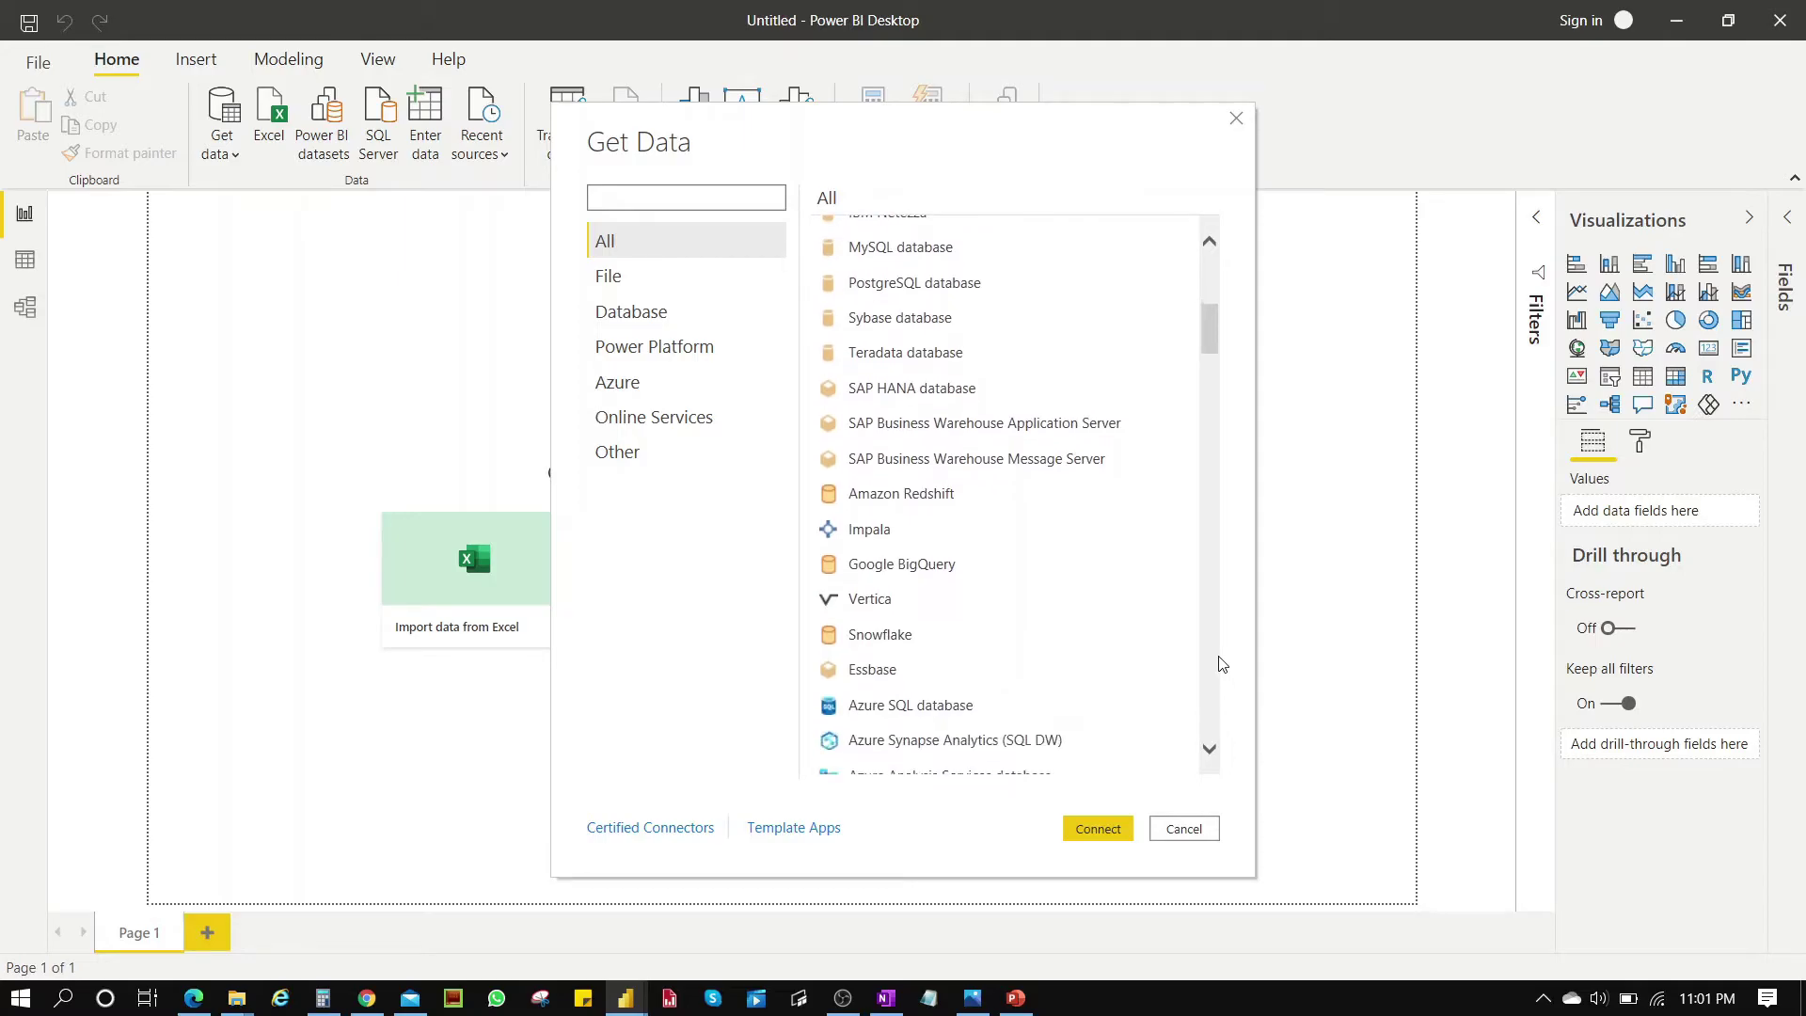
scroll(1220, 664, "down", 3)
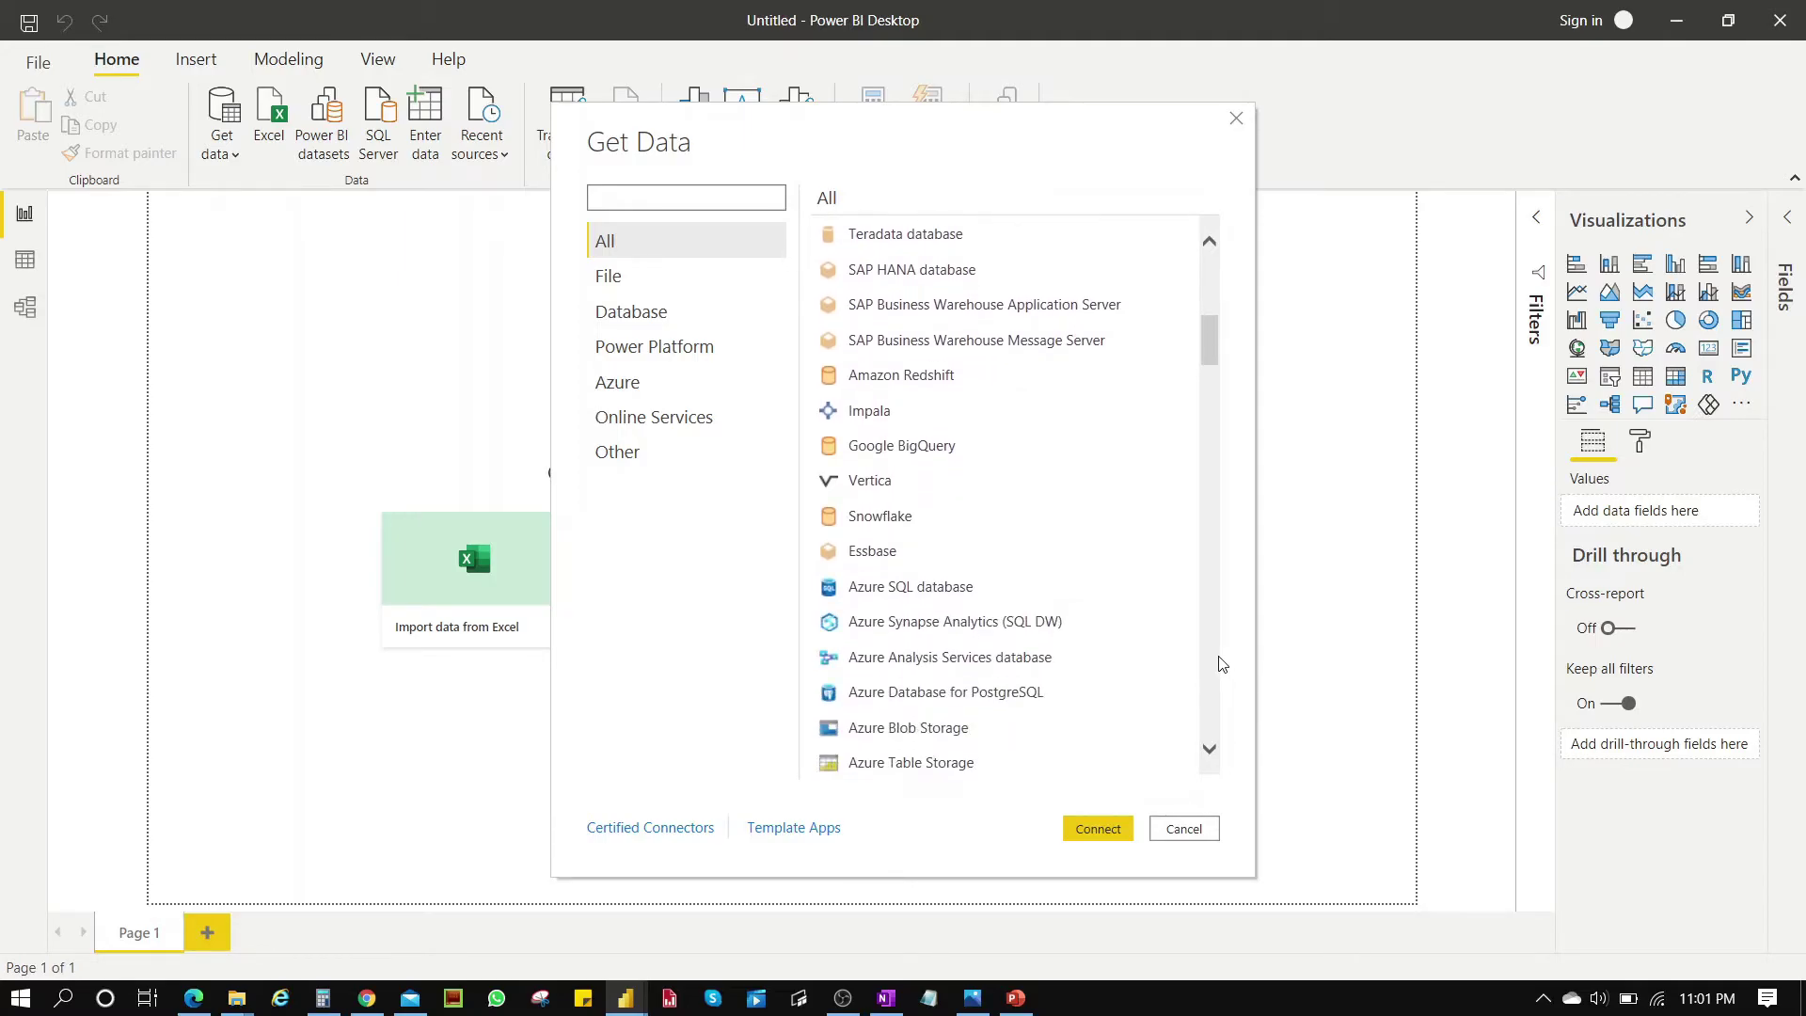
scroll(1221, 664, "down", 1)
scroll(1220, 664, "down", 6)
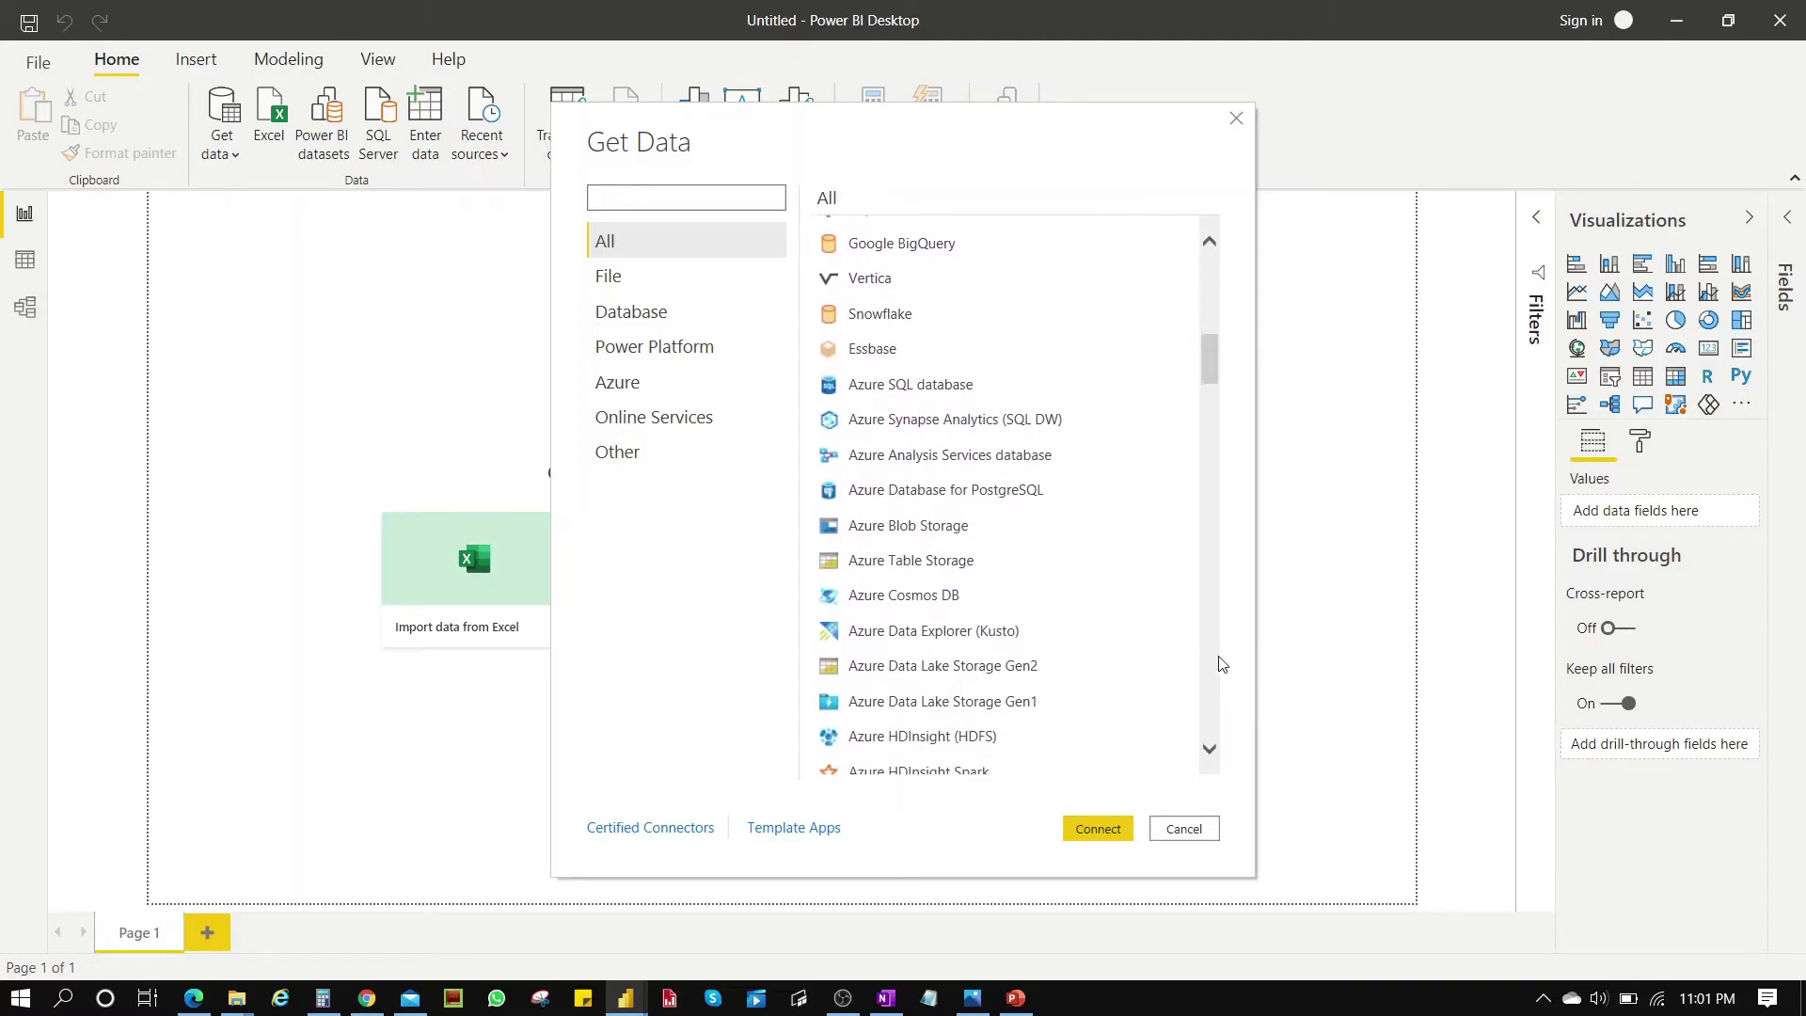
scroll(1220, 665, "down", 12)
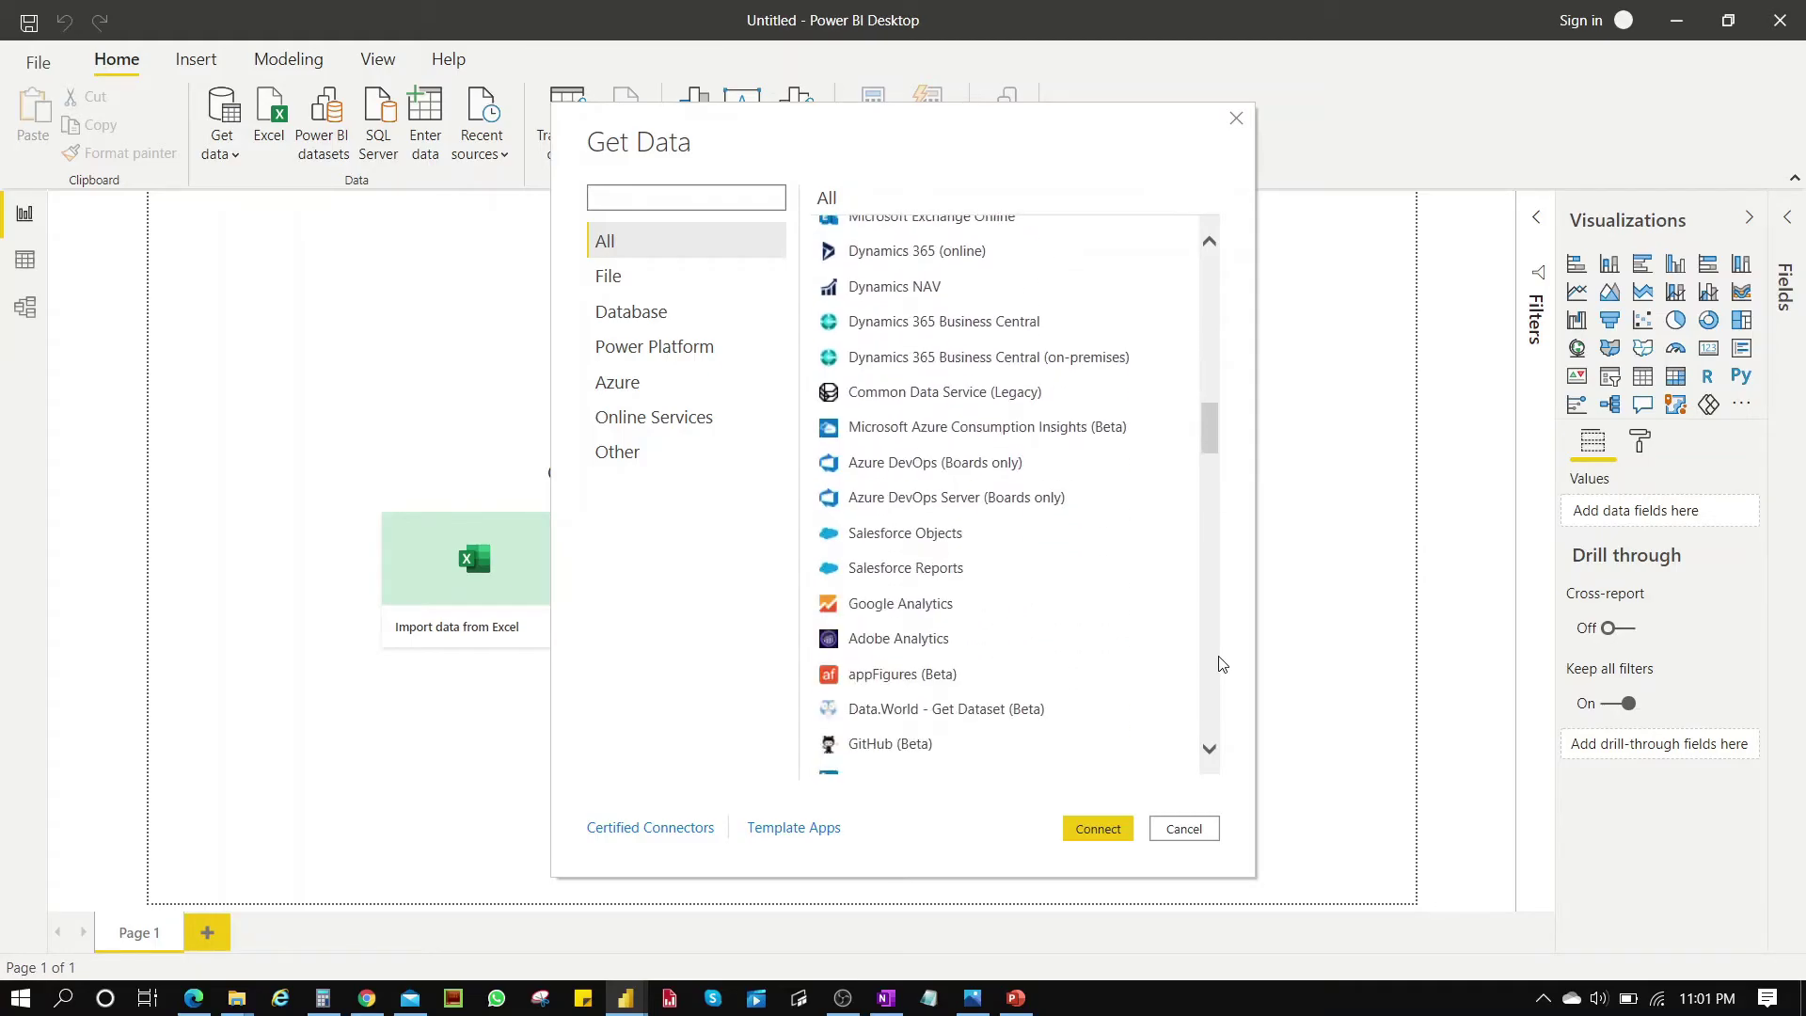
scroll(1220, 664, "down", 4)
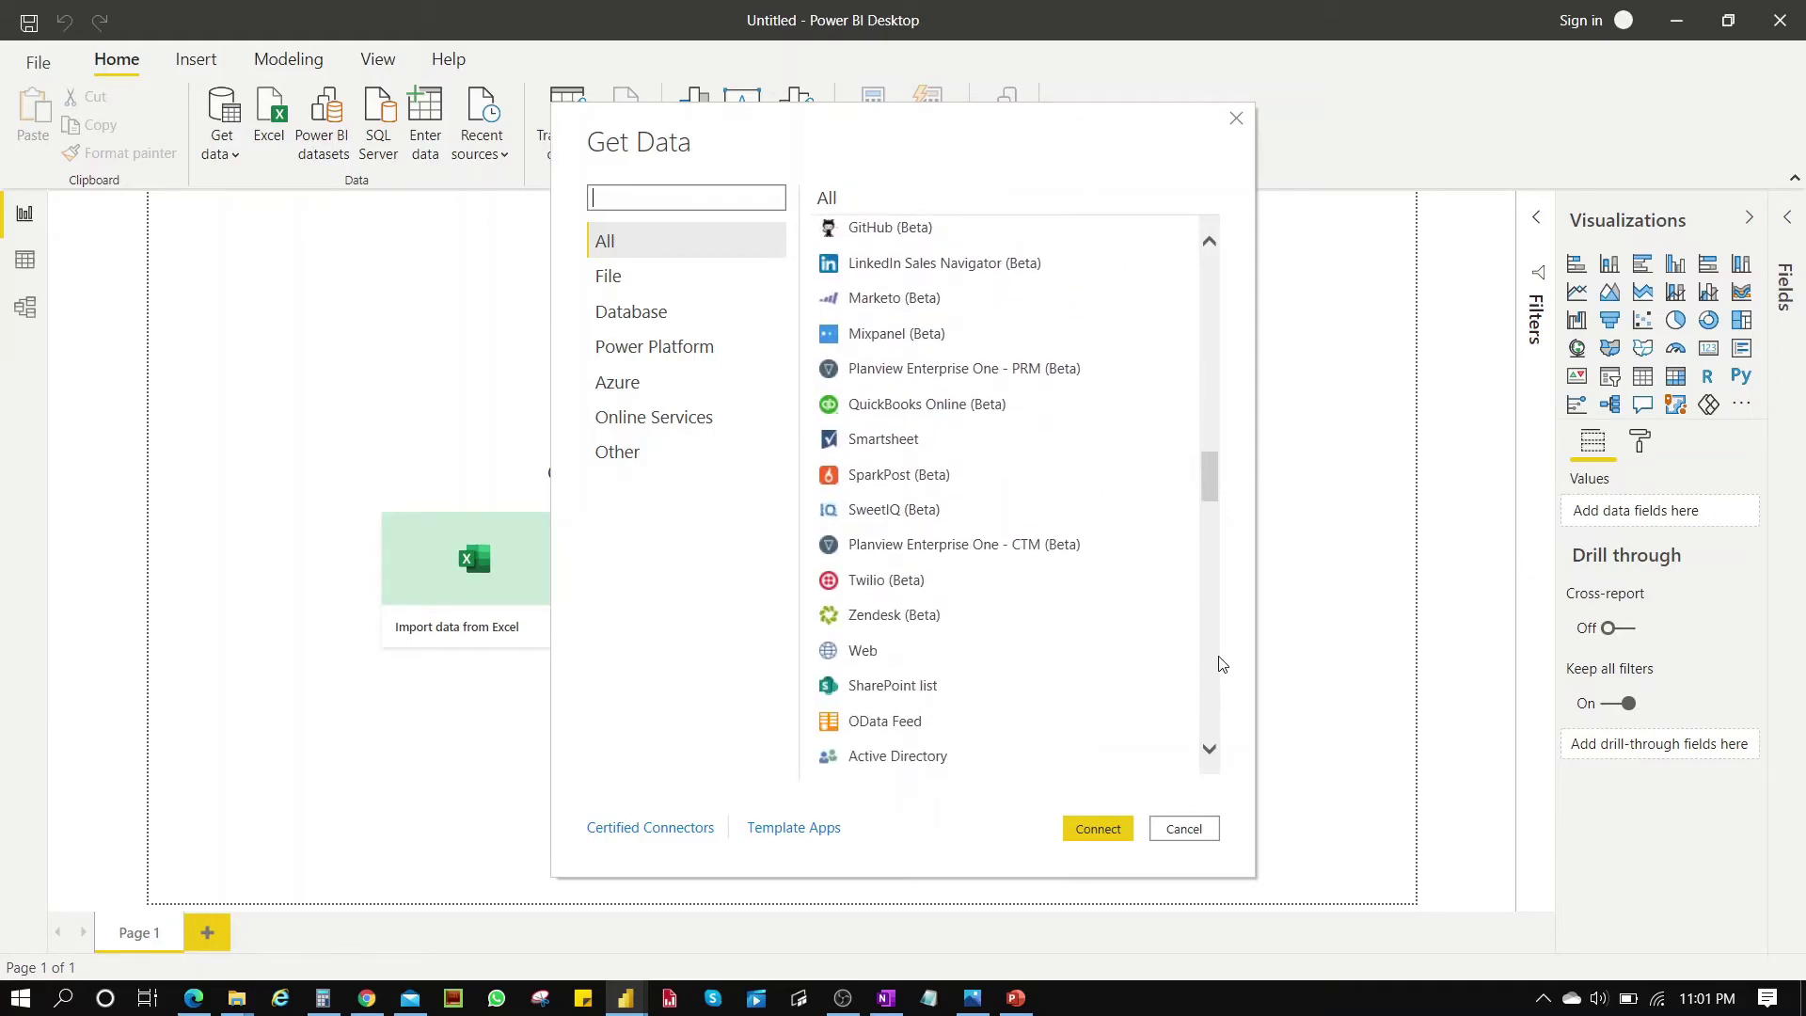
scroll(1220, 664, "down", 8)
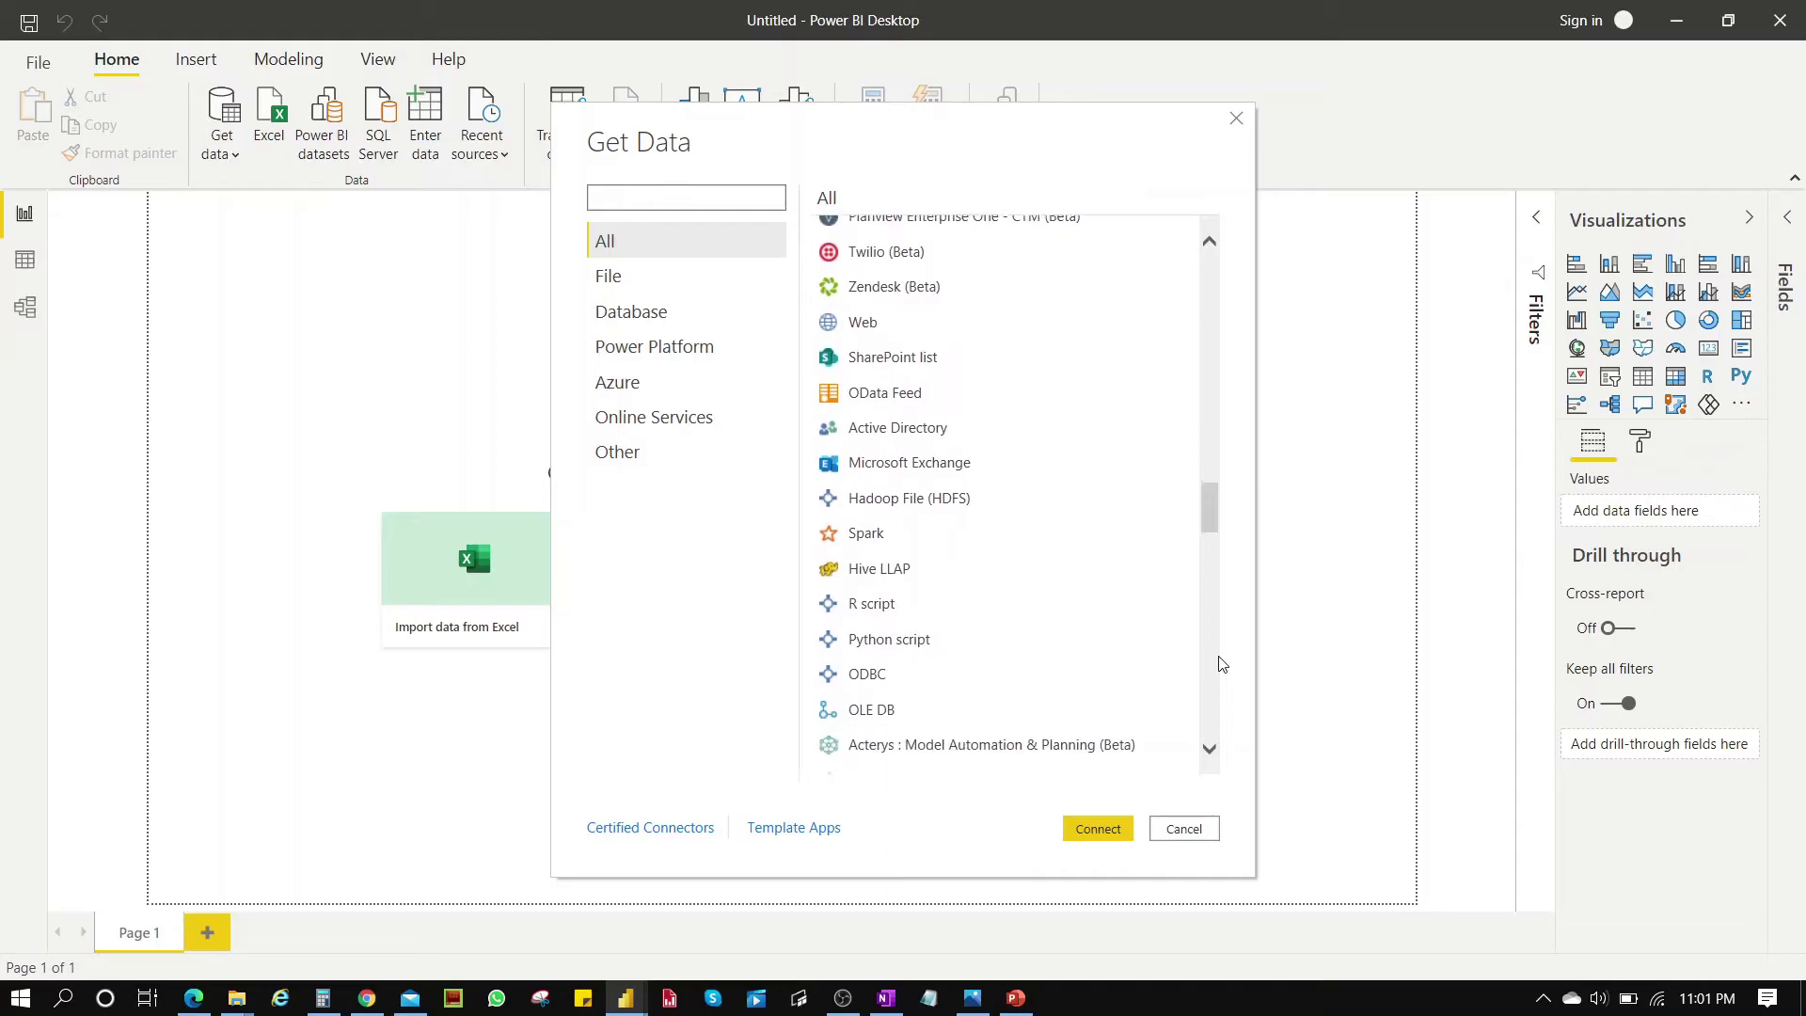
scroll(1220, 665, "down", 9)
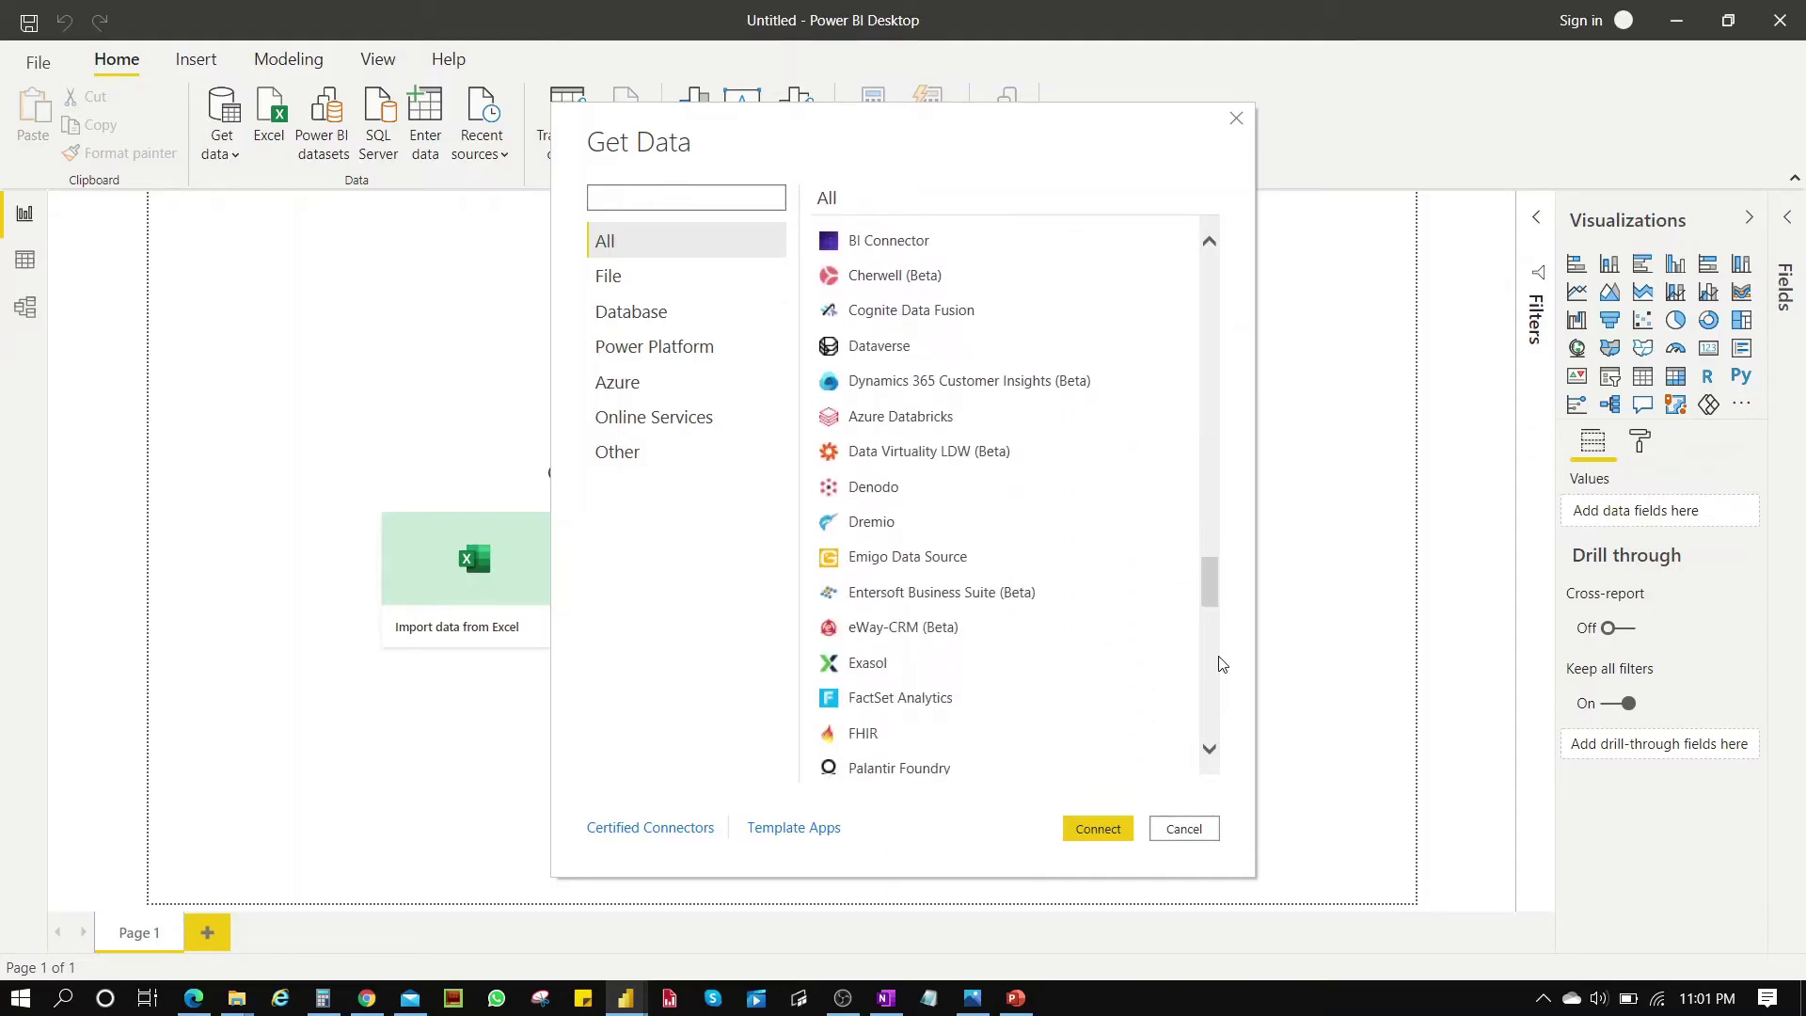
scroll(1220, 664, "down", 10)
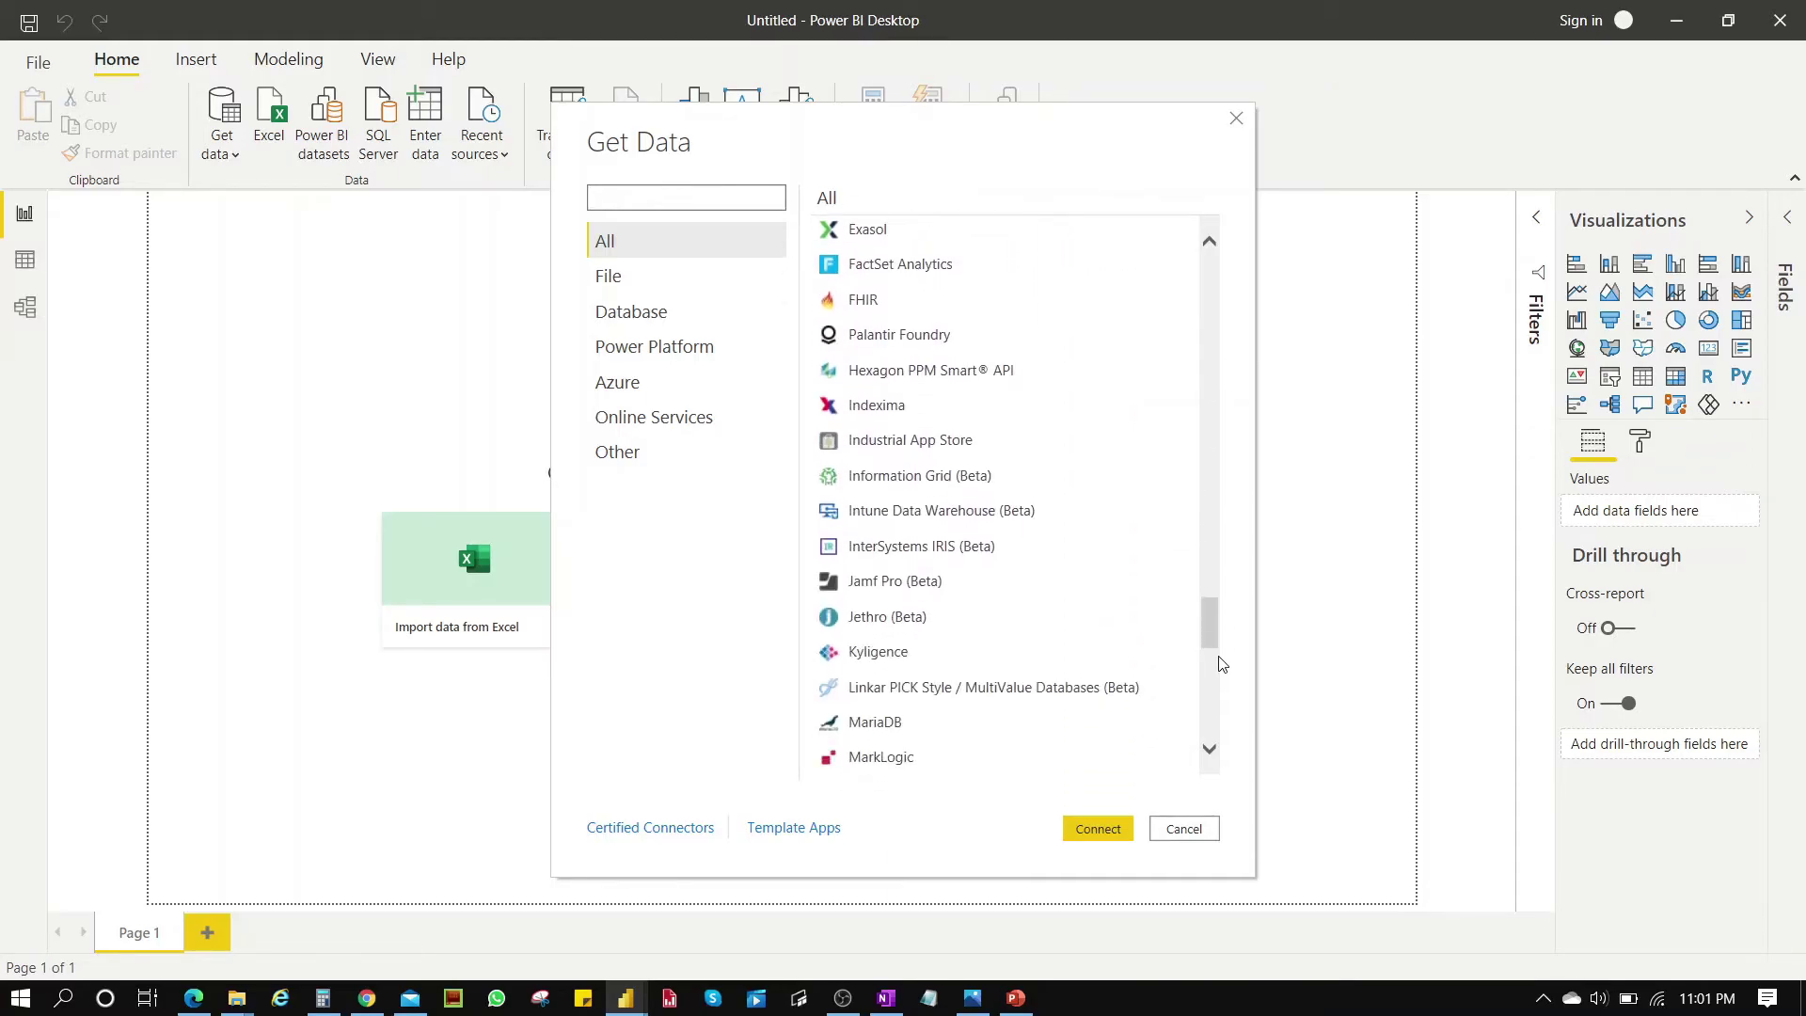
scroll(1221, 665, "down", 5)
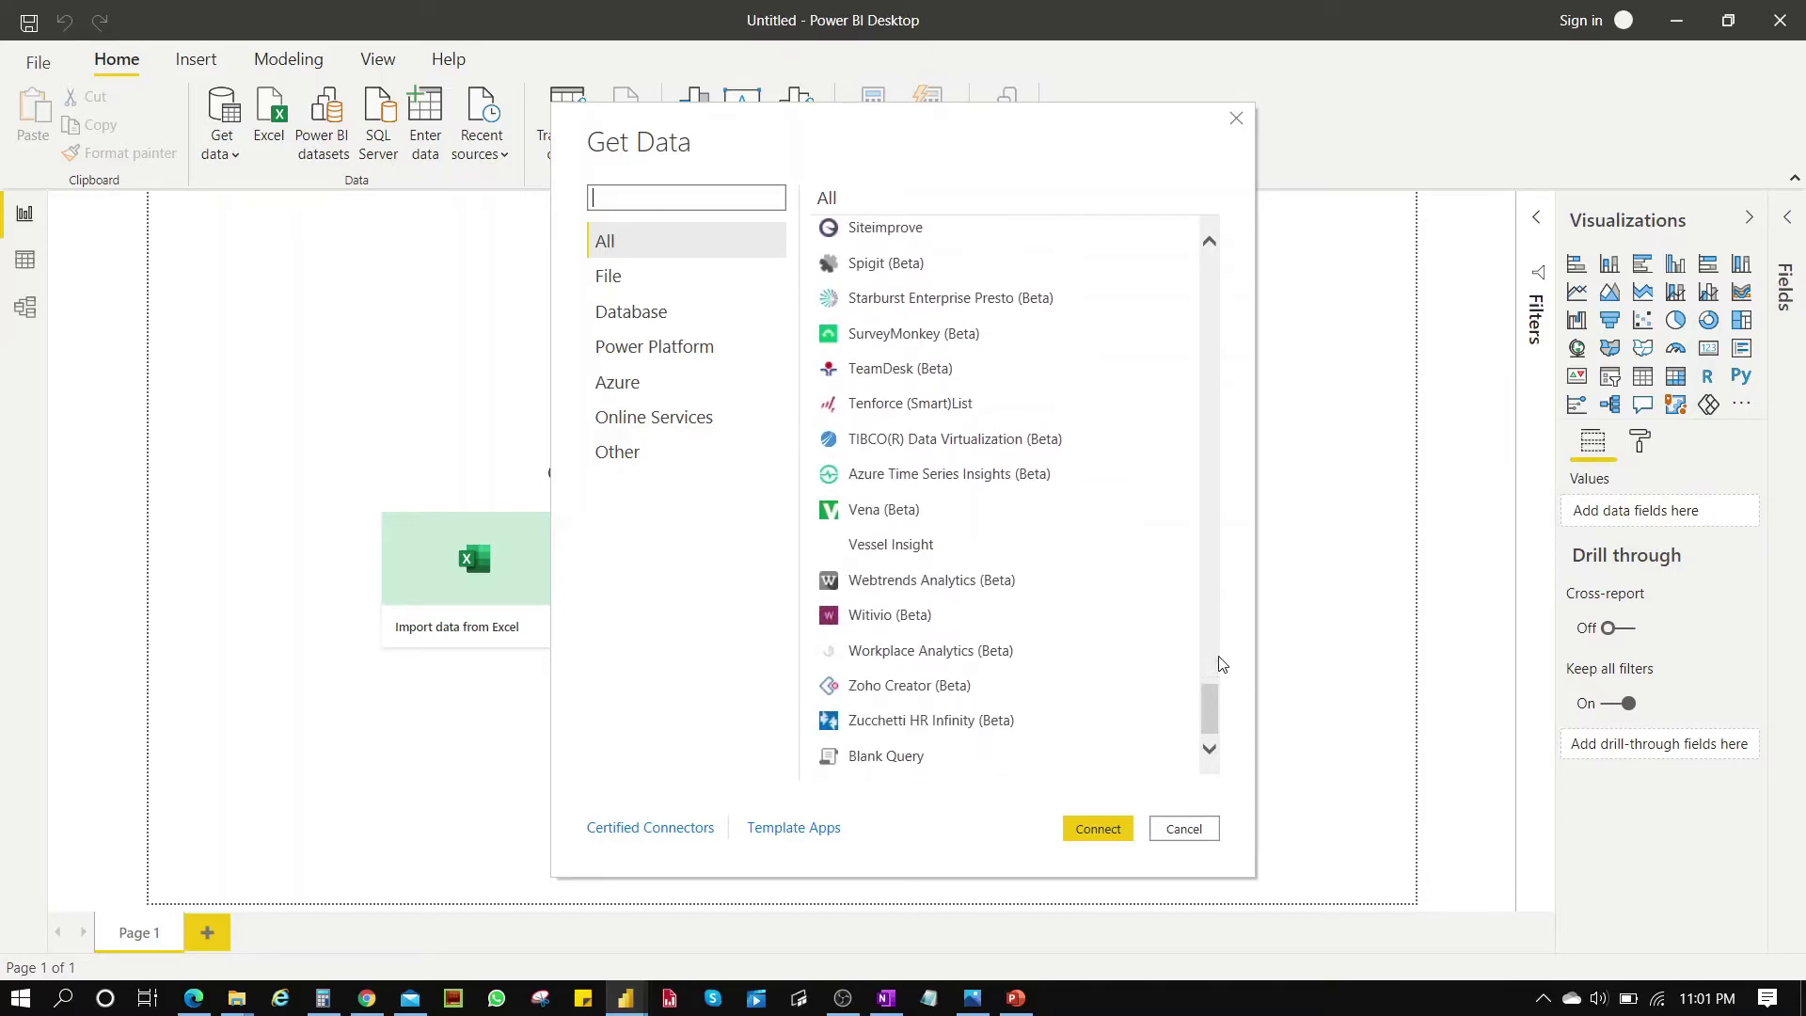
- Review the data sources in the File category and the whole list in the Database category
left_click(605, 279)
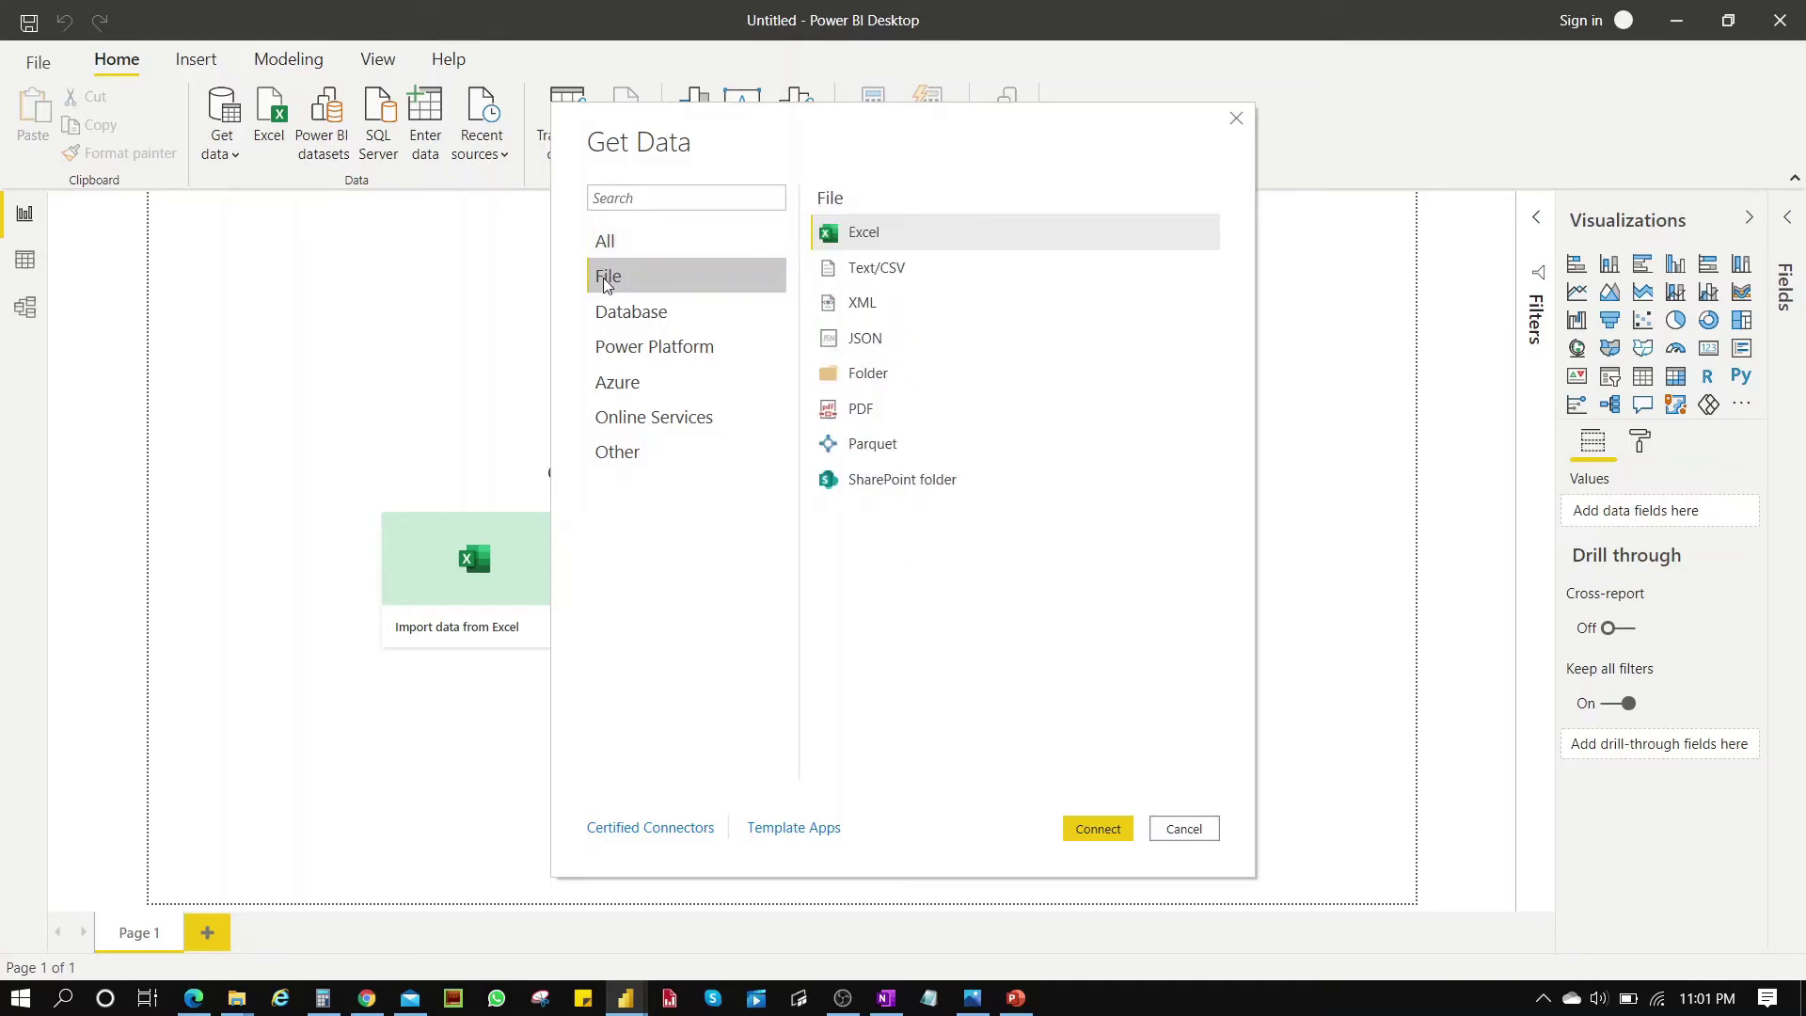
left_click(635, 317)
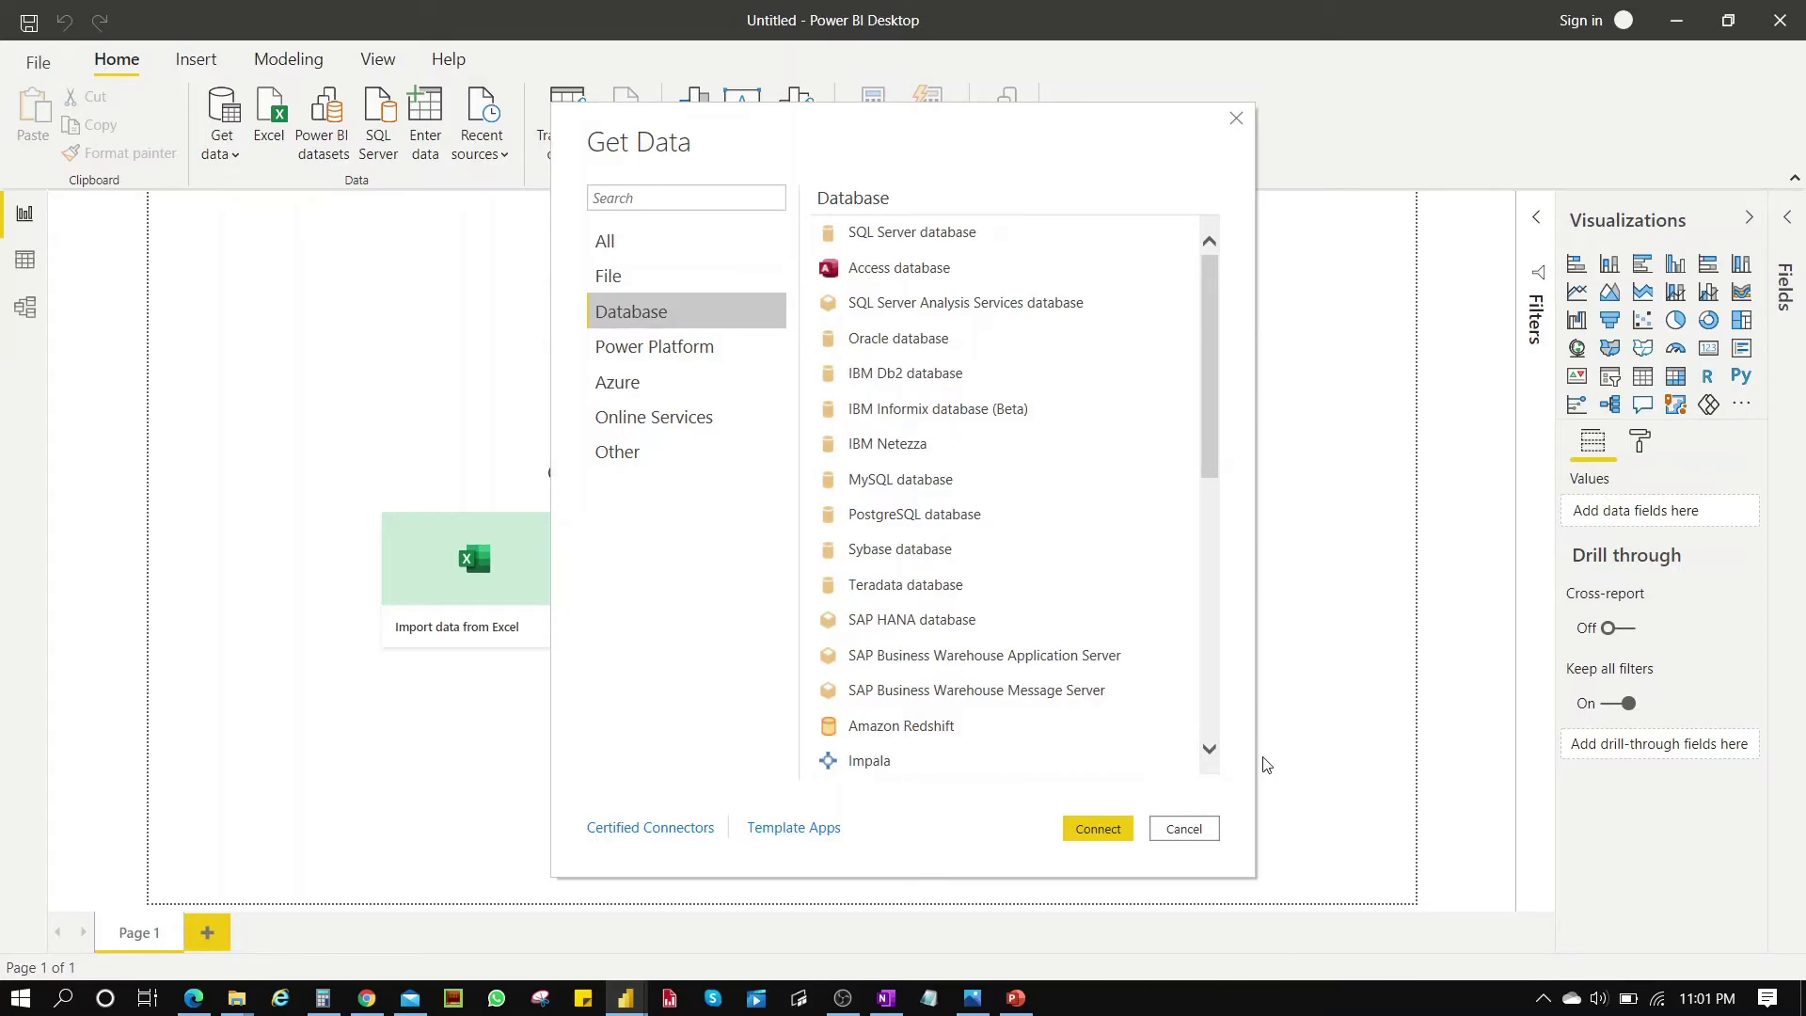
scroll(1214, 710, "down", 3)
scroll(1214, 710, "down", 3)
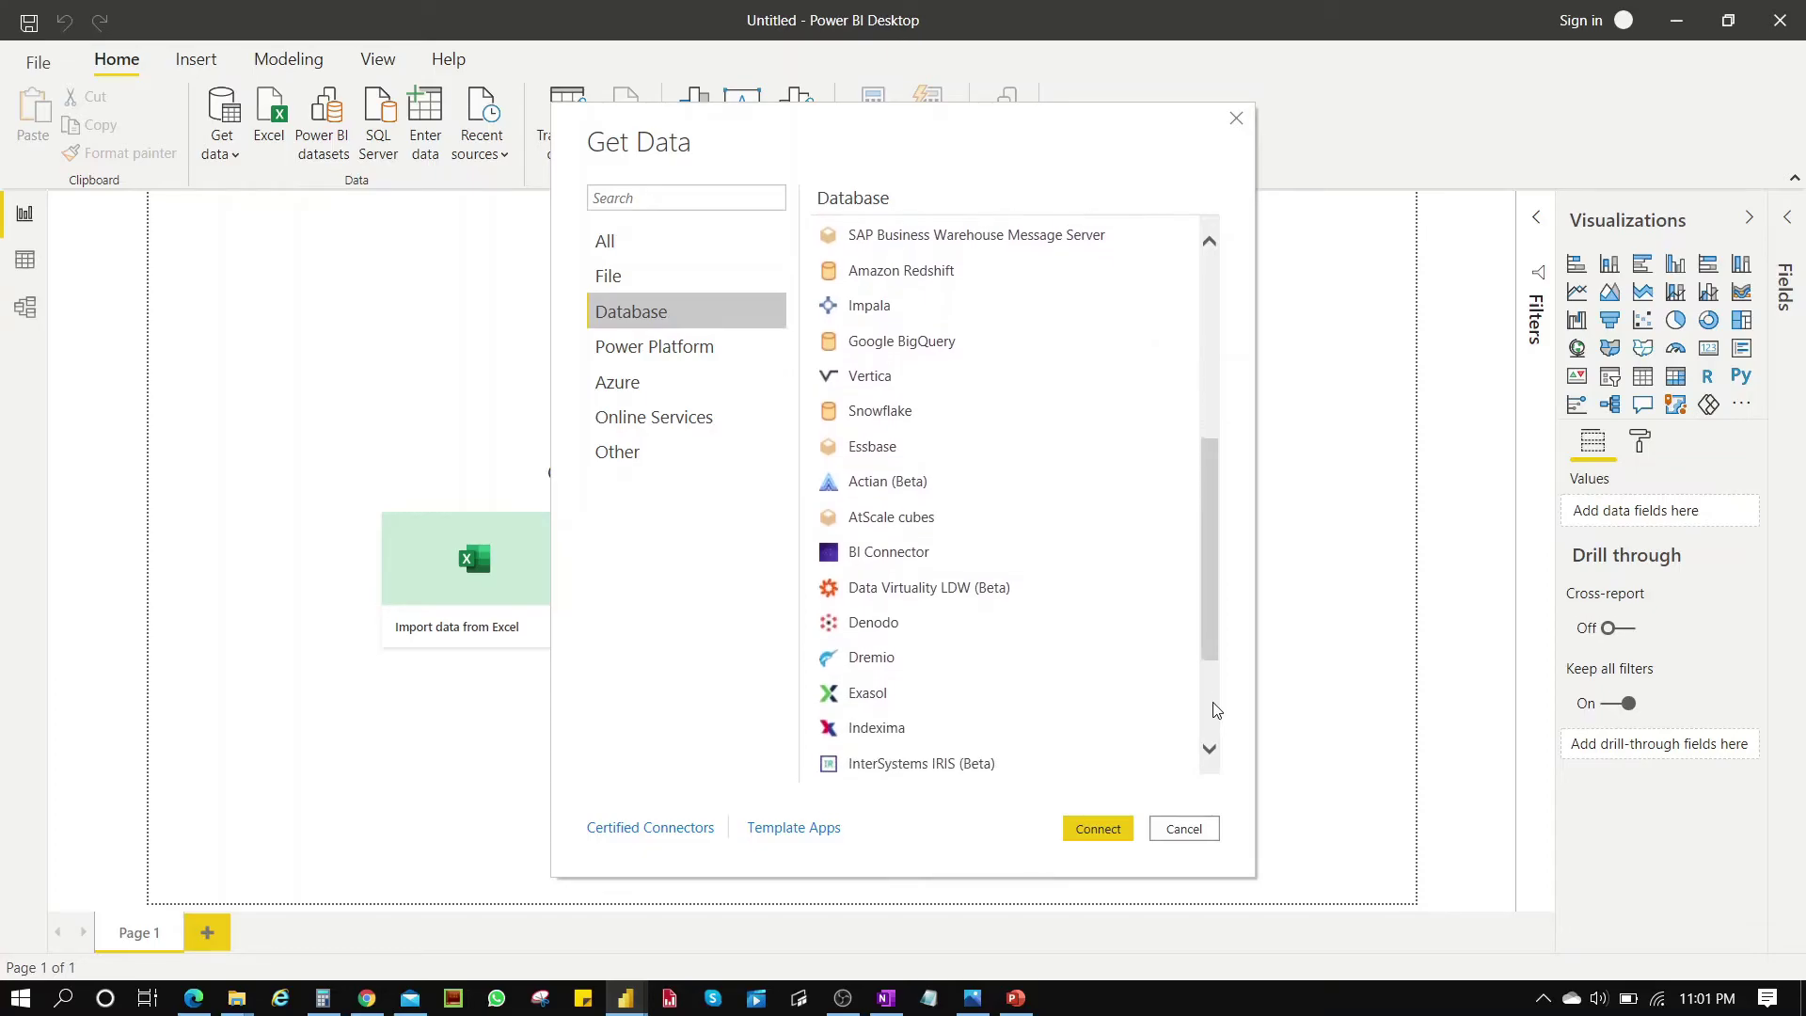
scroll(1214, 710, "down", 1)
scroll(1214, 711, "down", 2)
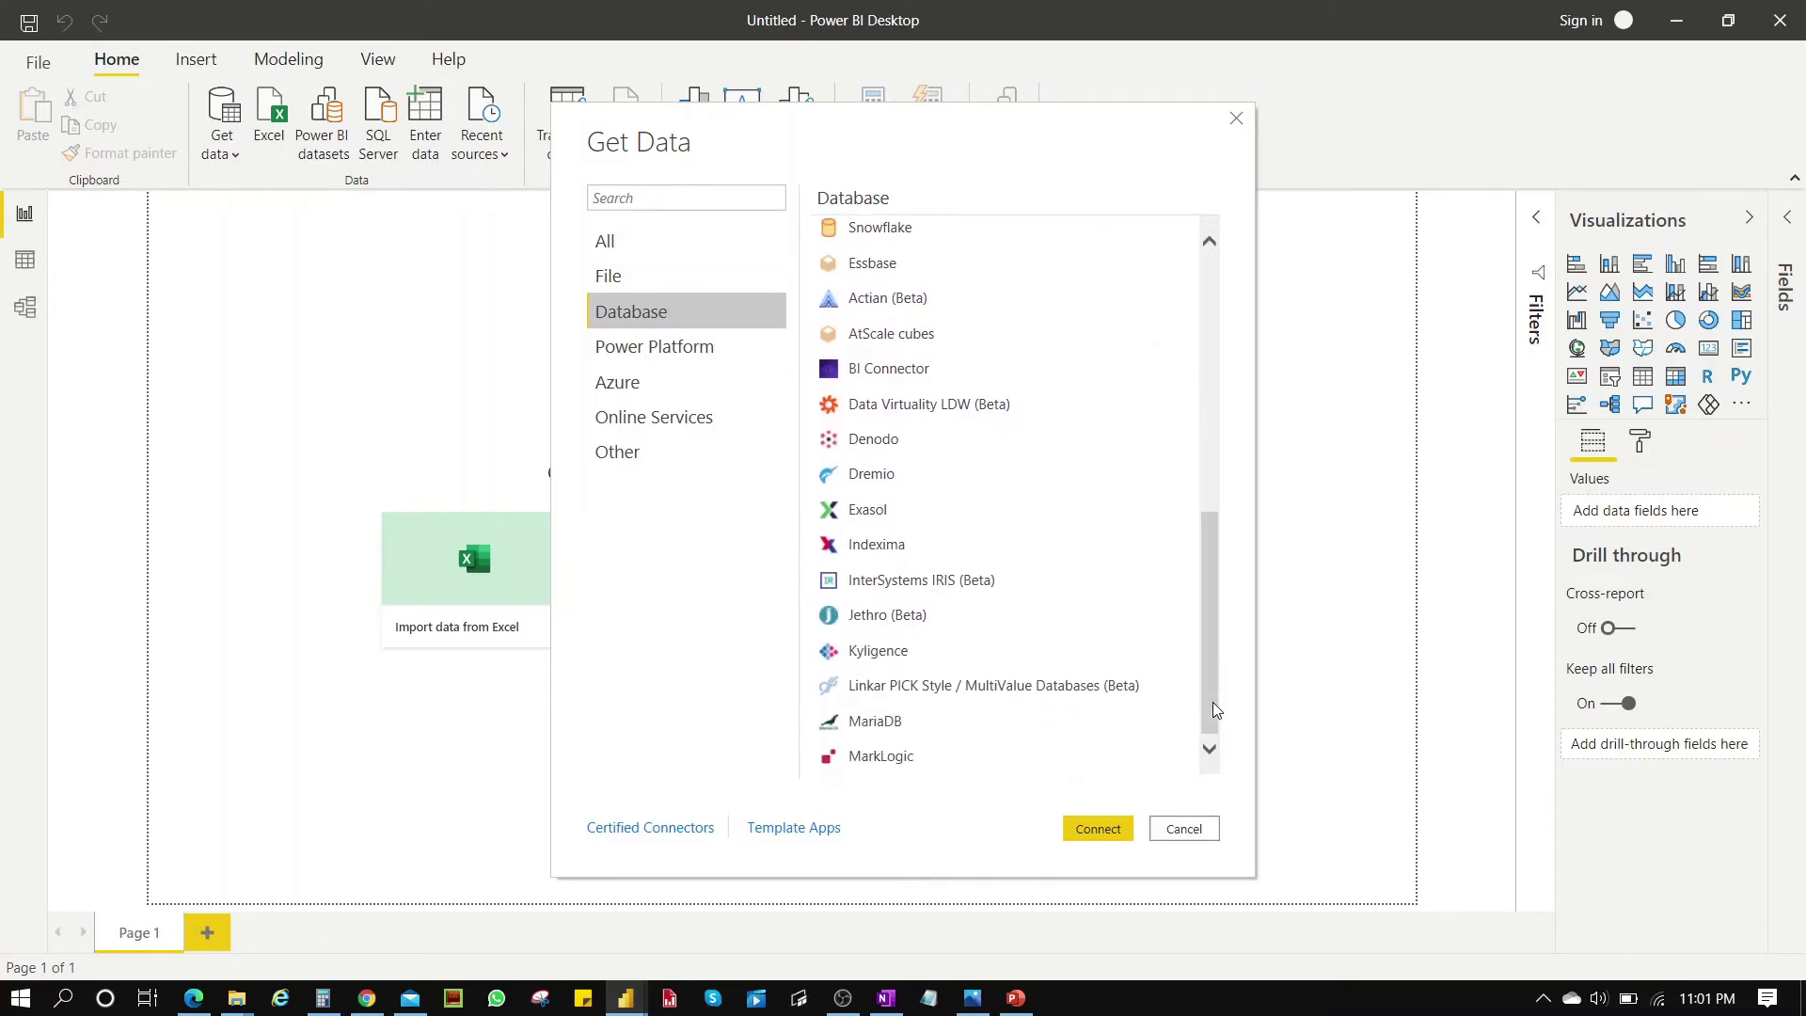
scroll(1214, 710, "up", 5)
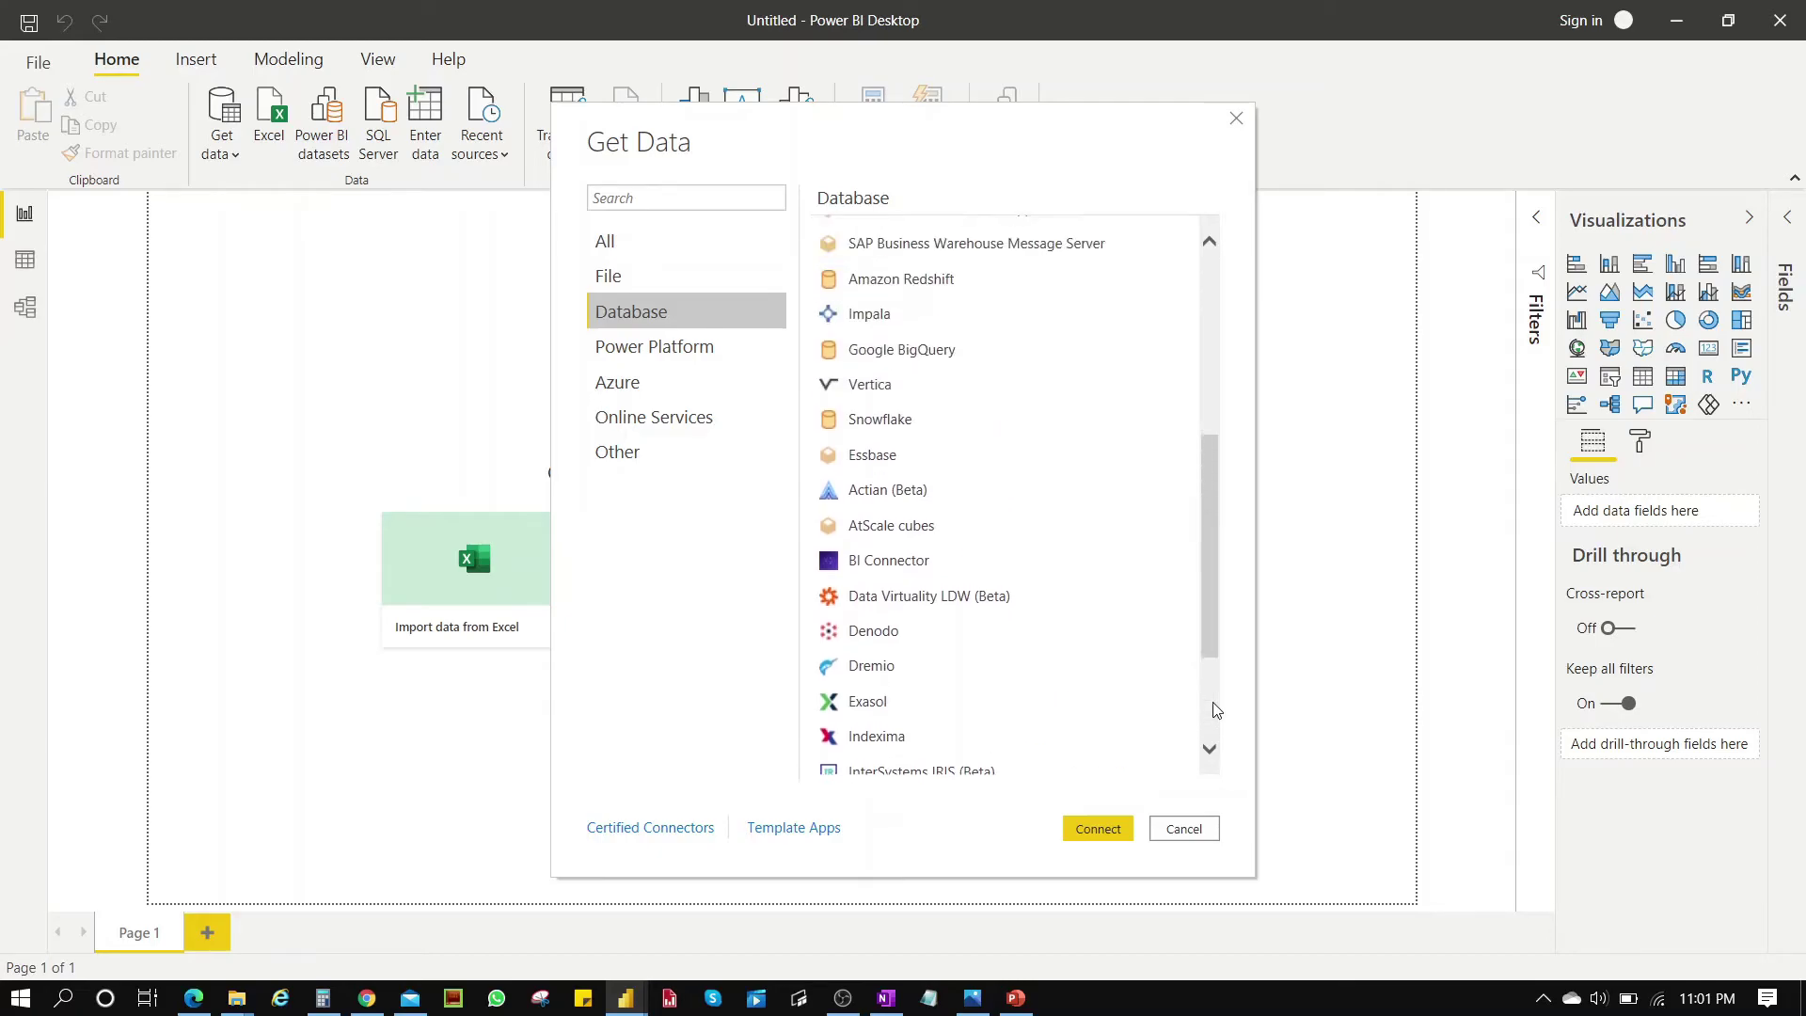
scroll(1214, 710, "up", 3)
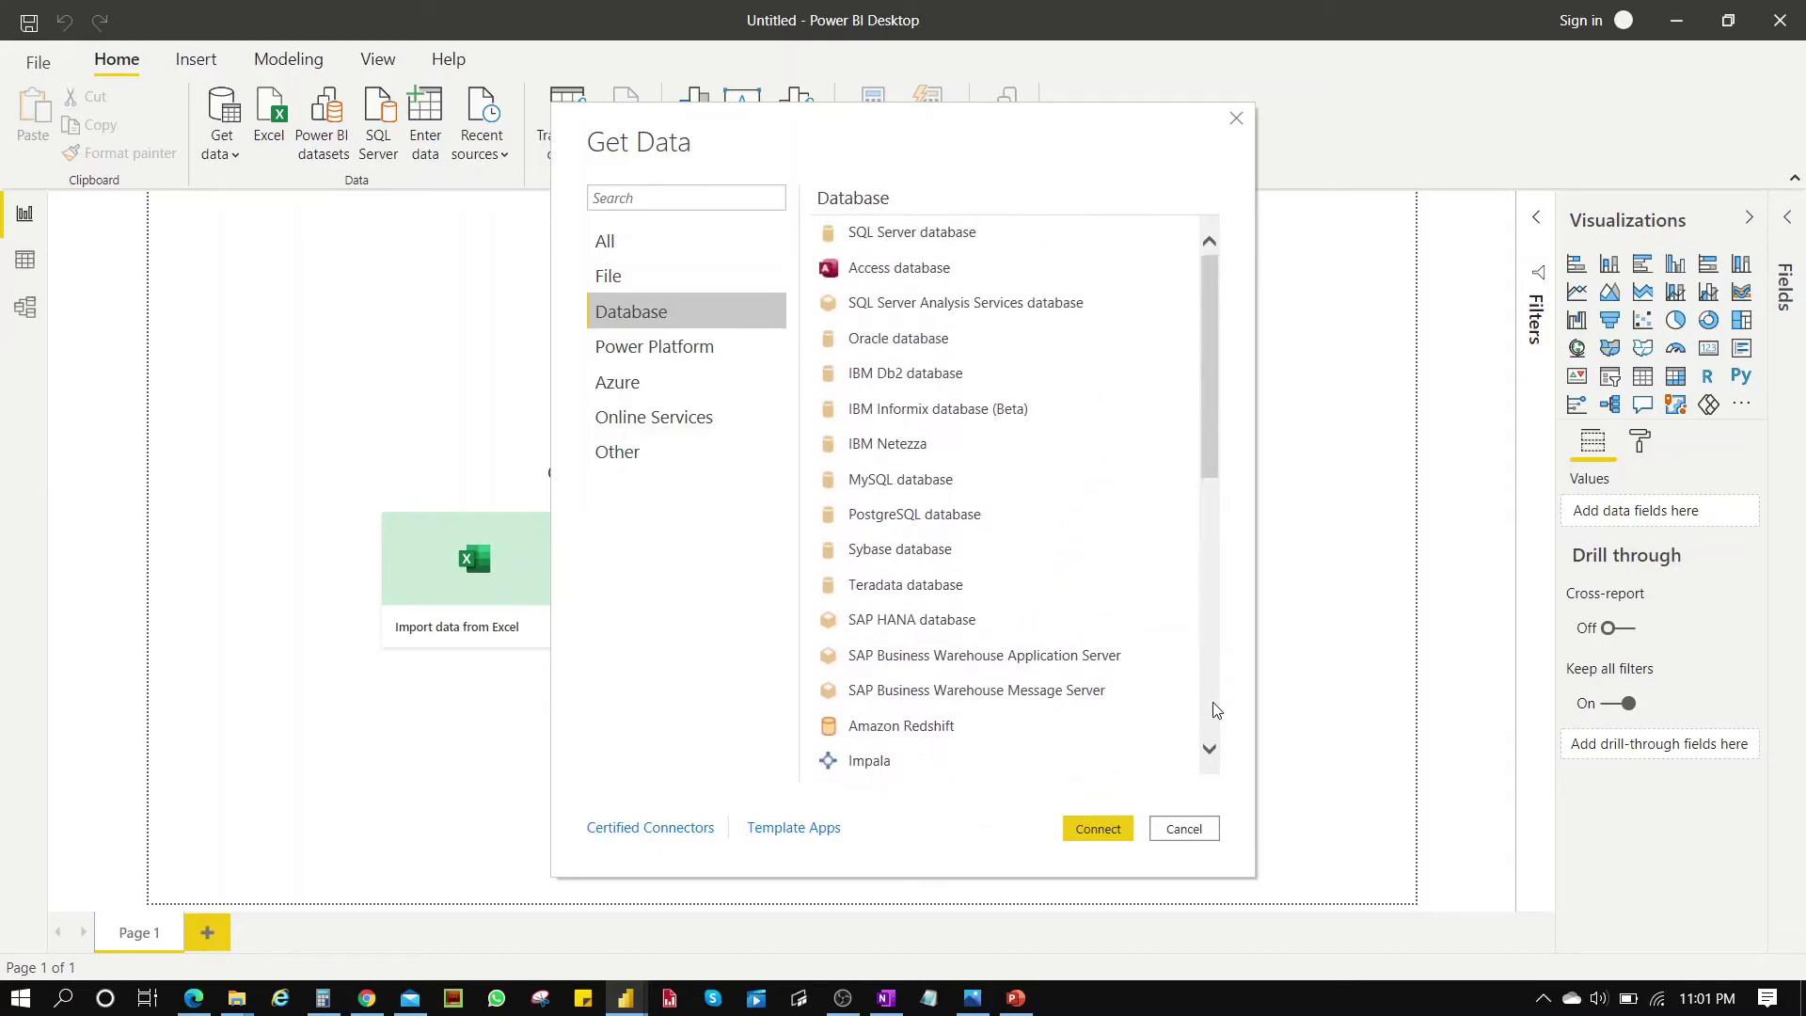
- Review the data sources offered in the Power Platform and Azure categories
left_click(661, 353)
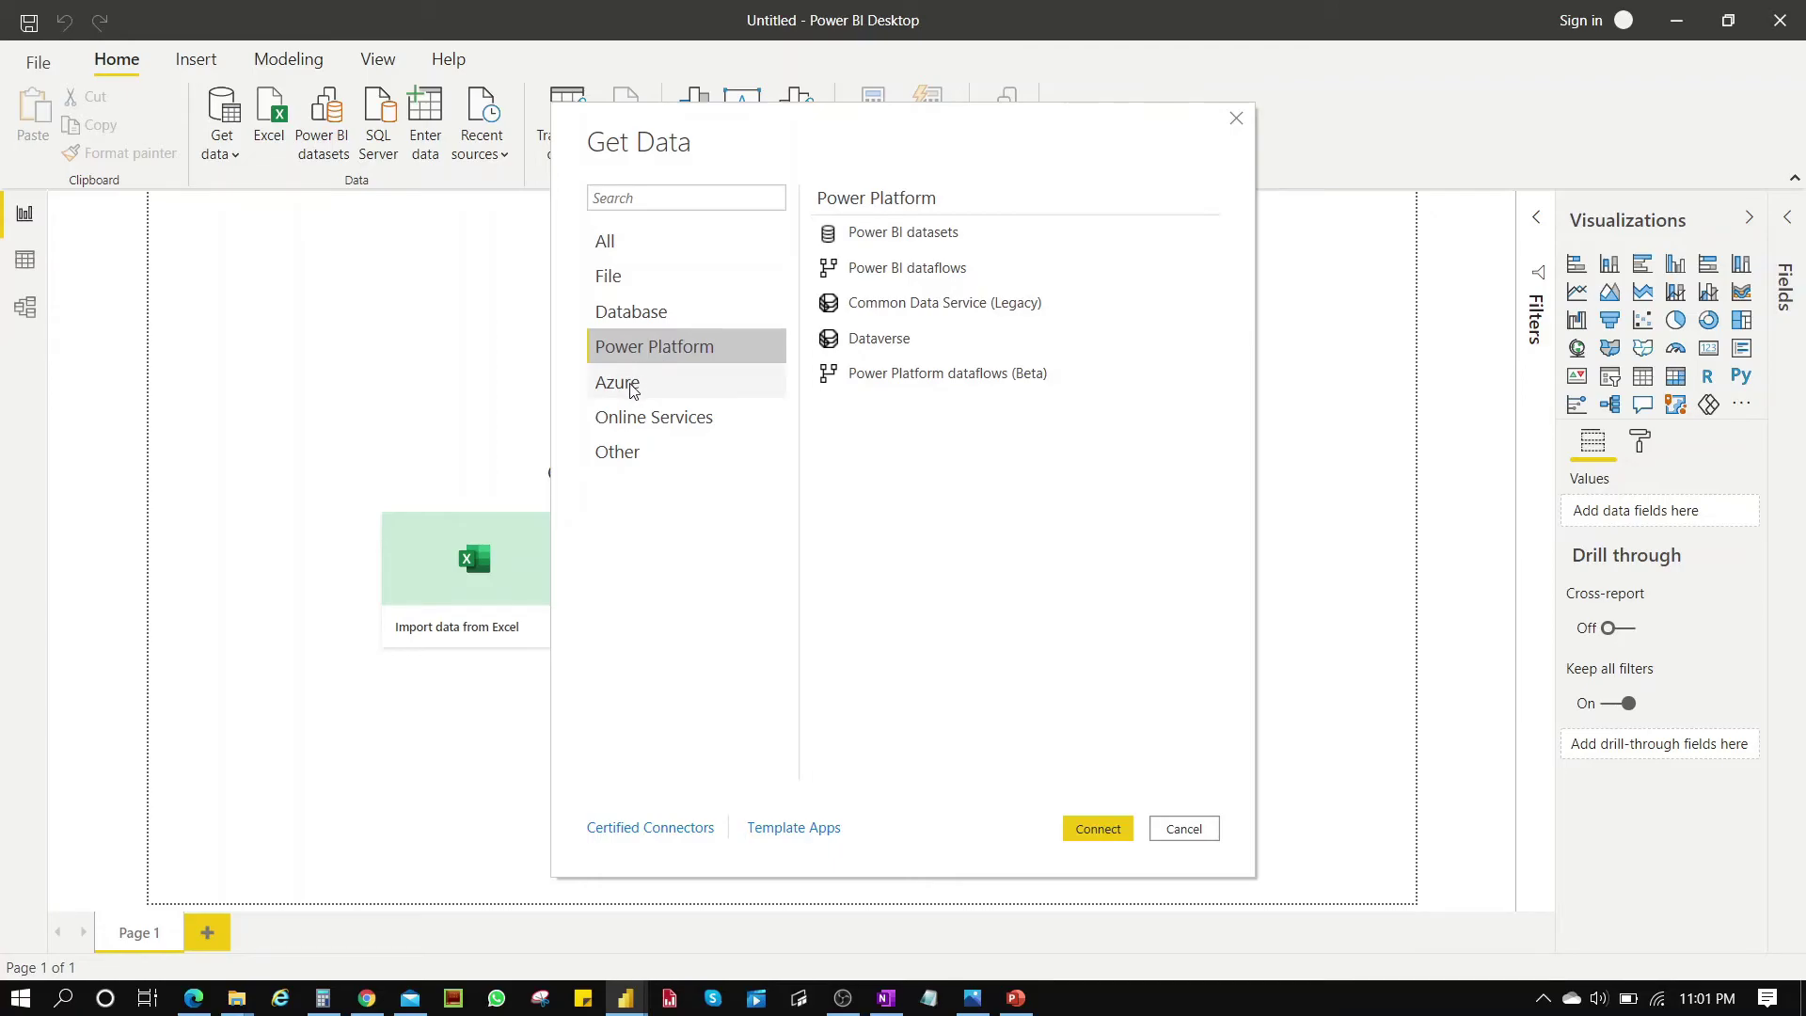
left_click(633, 390)
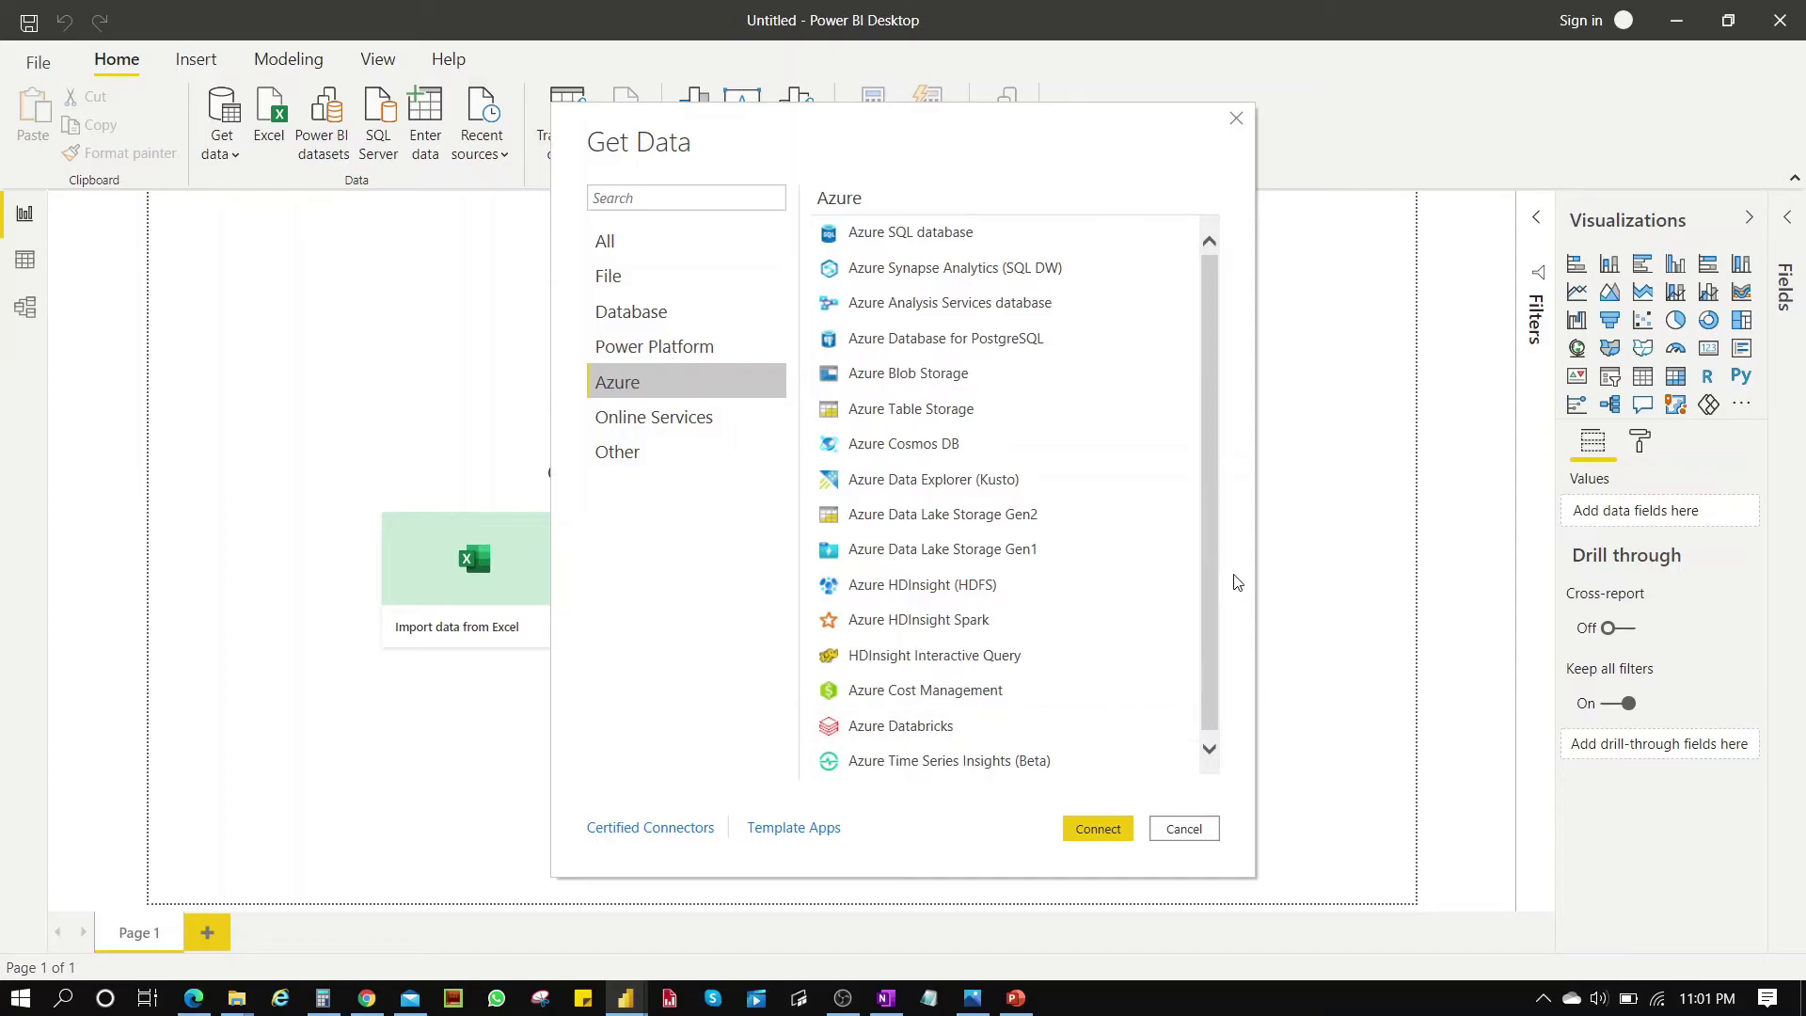
scroll(1218, 574, "down", 1)
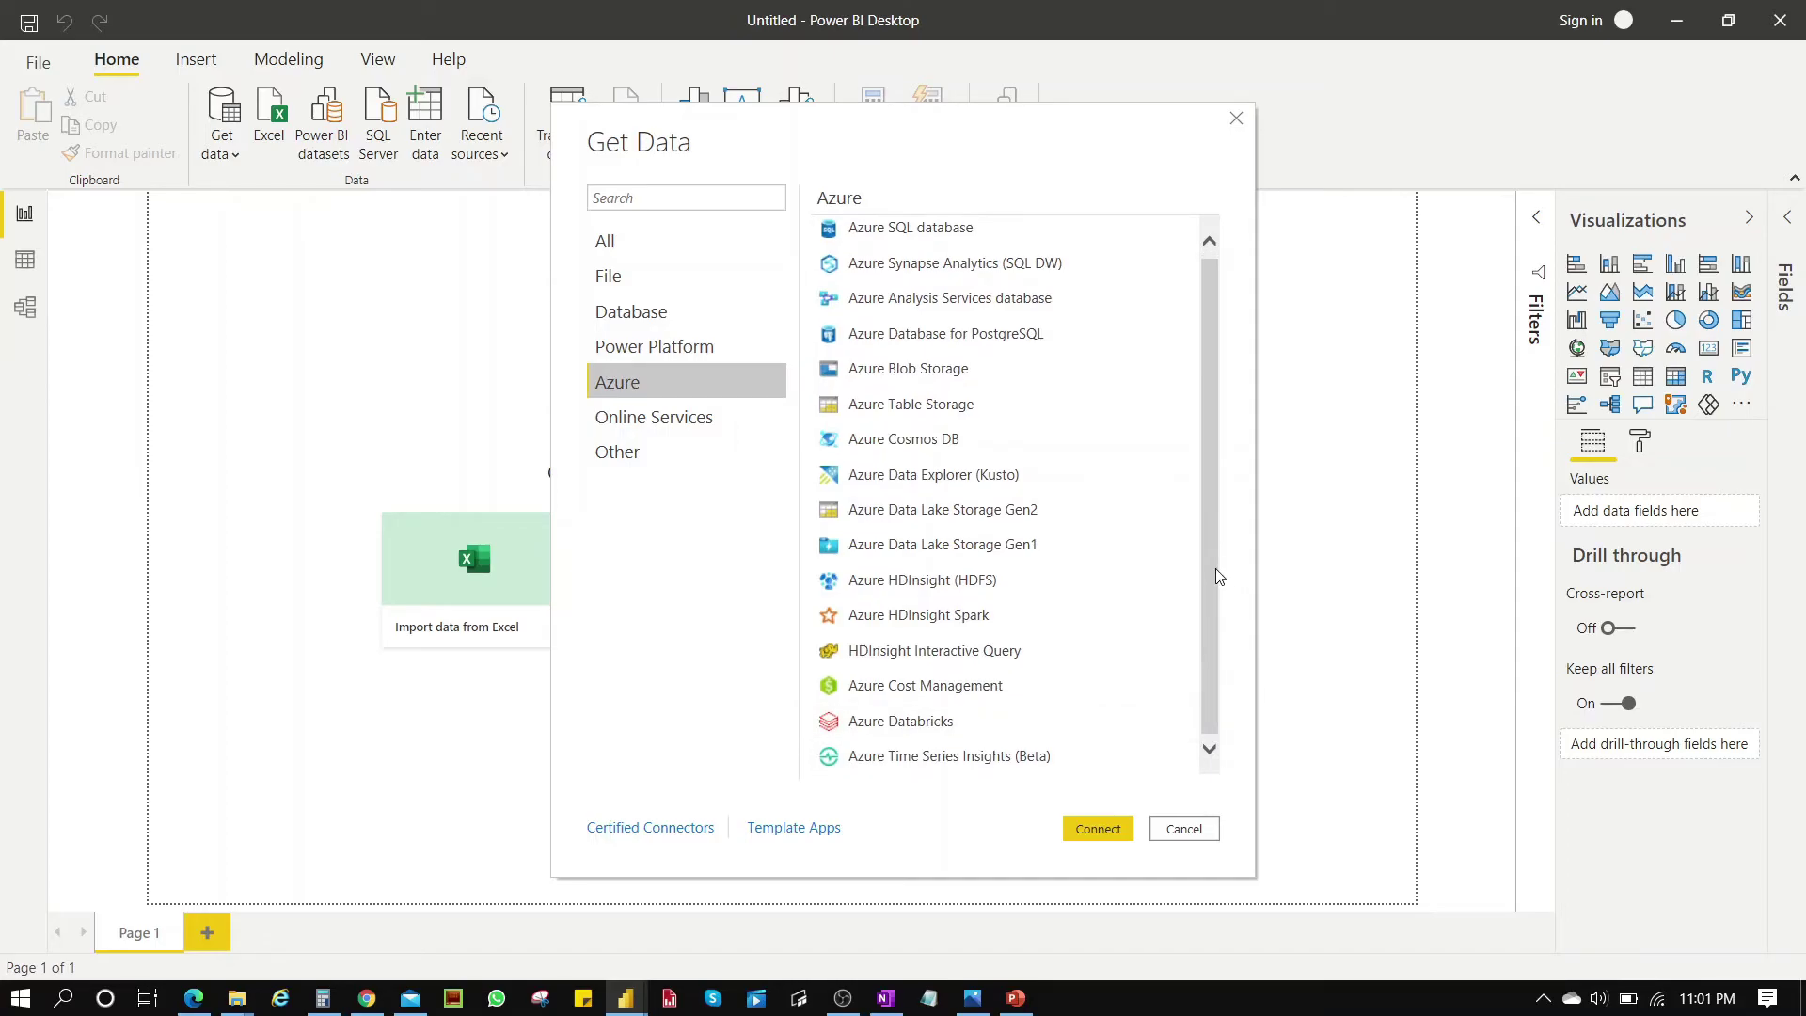
scroll(1216, 574, "up", 1)
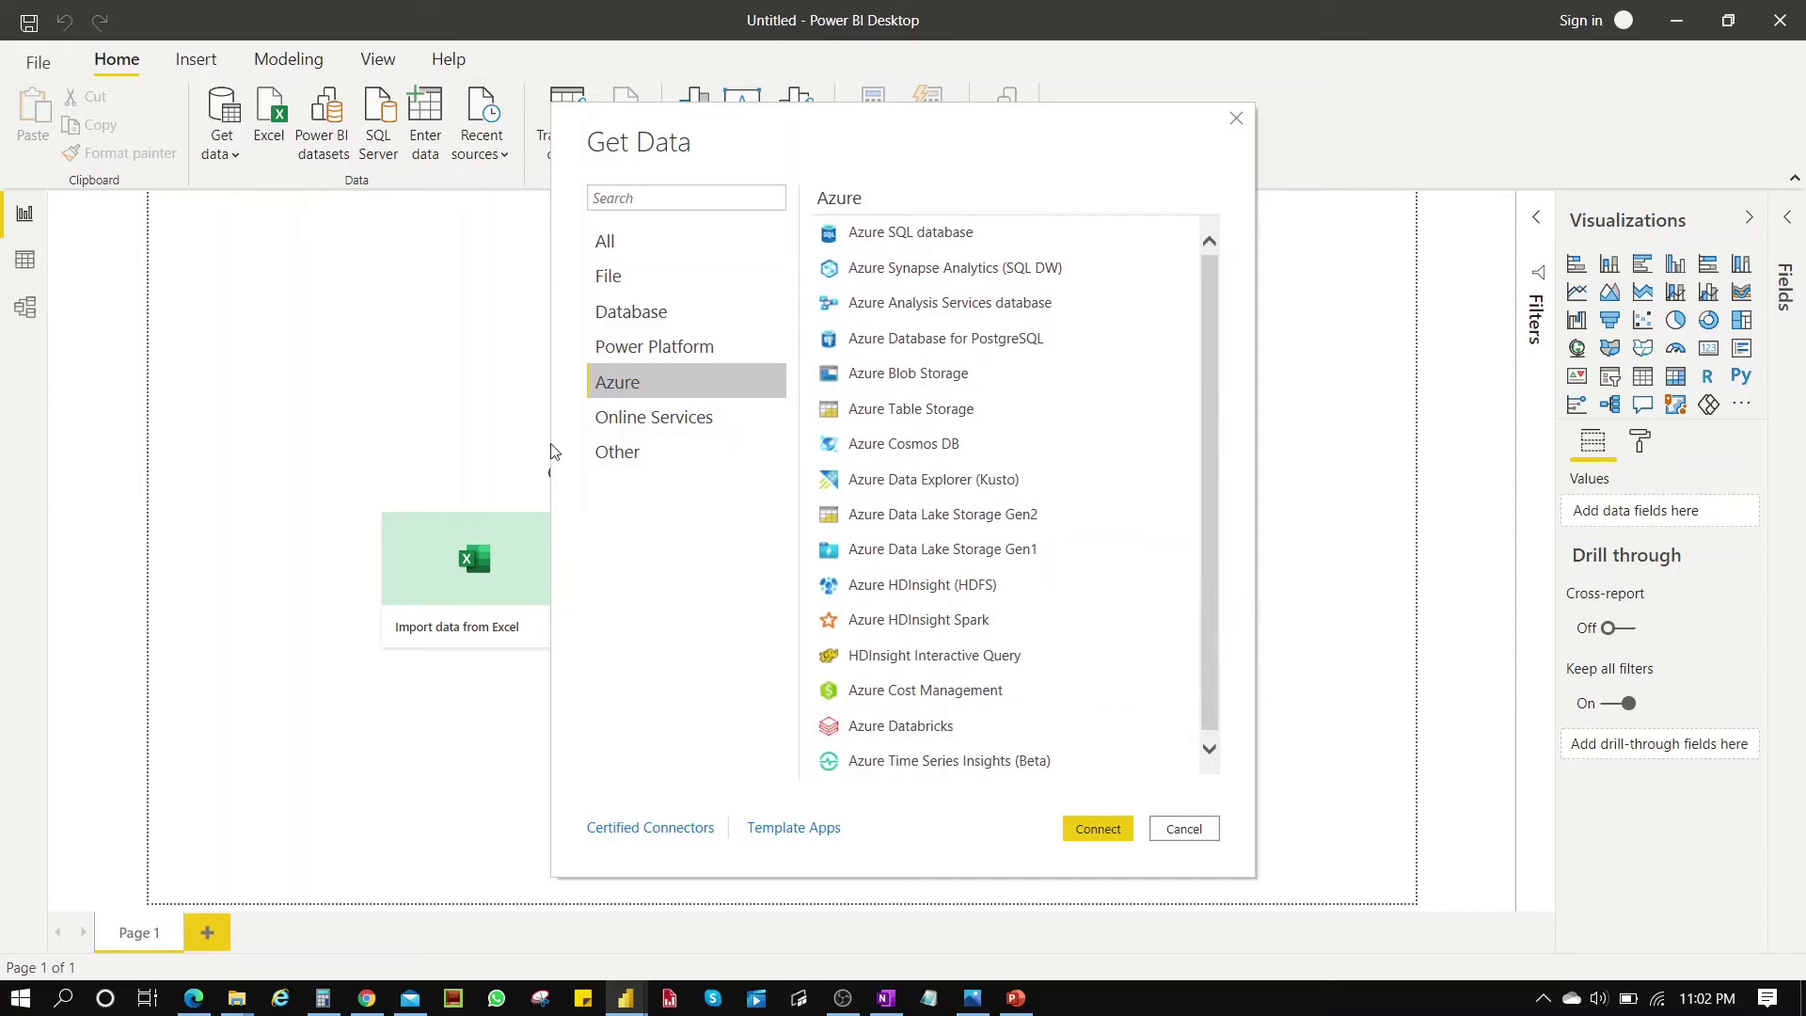
- Look through the Online Services connectors from SharePoint Online List down to Zoho Creator (Beta)
left_click(629, 428)
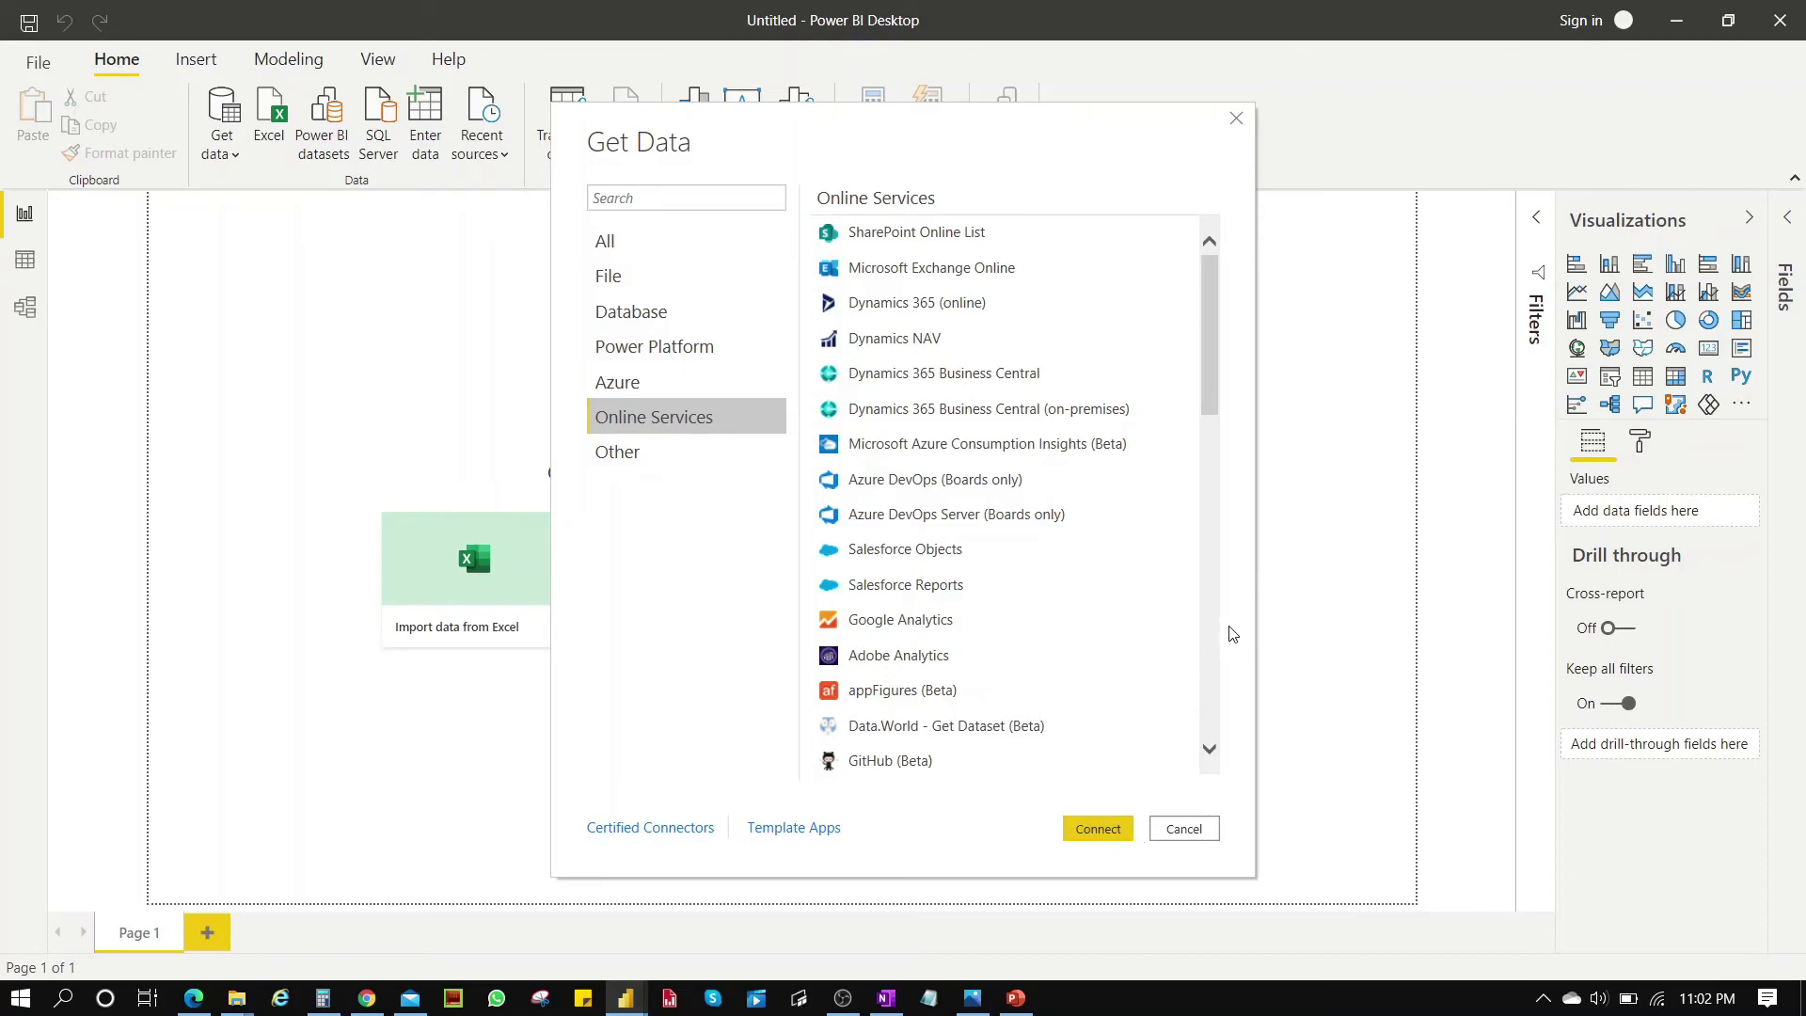
scroll(1149, 630, "down", 1)
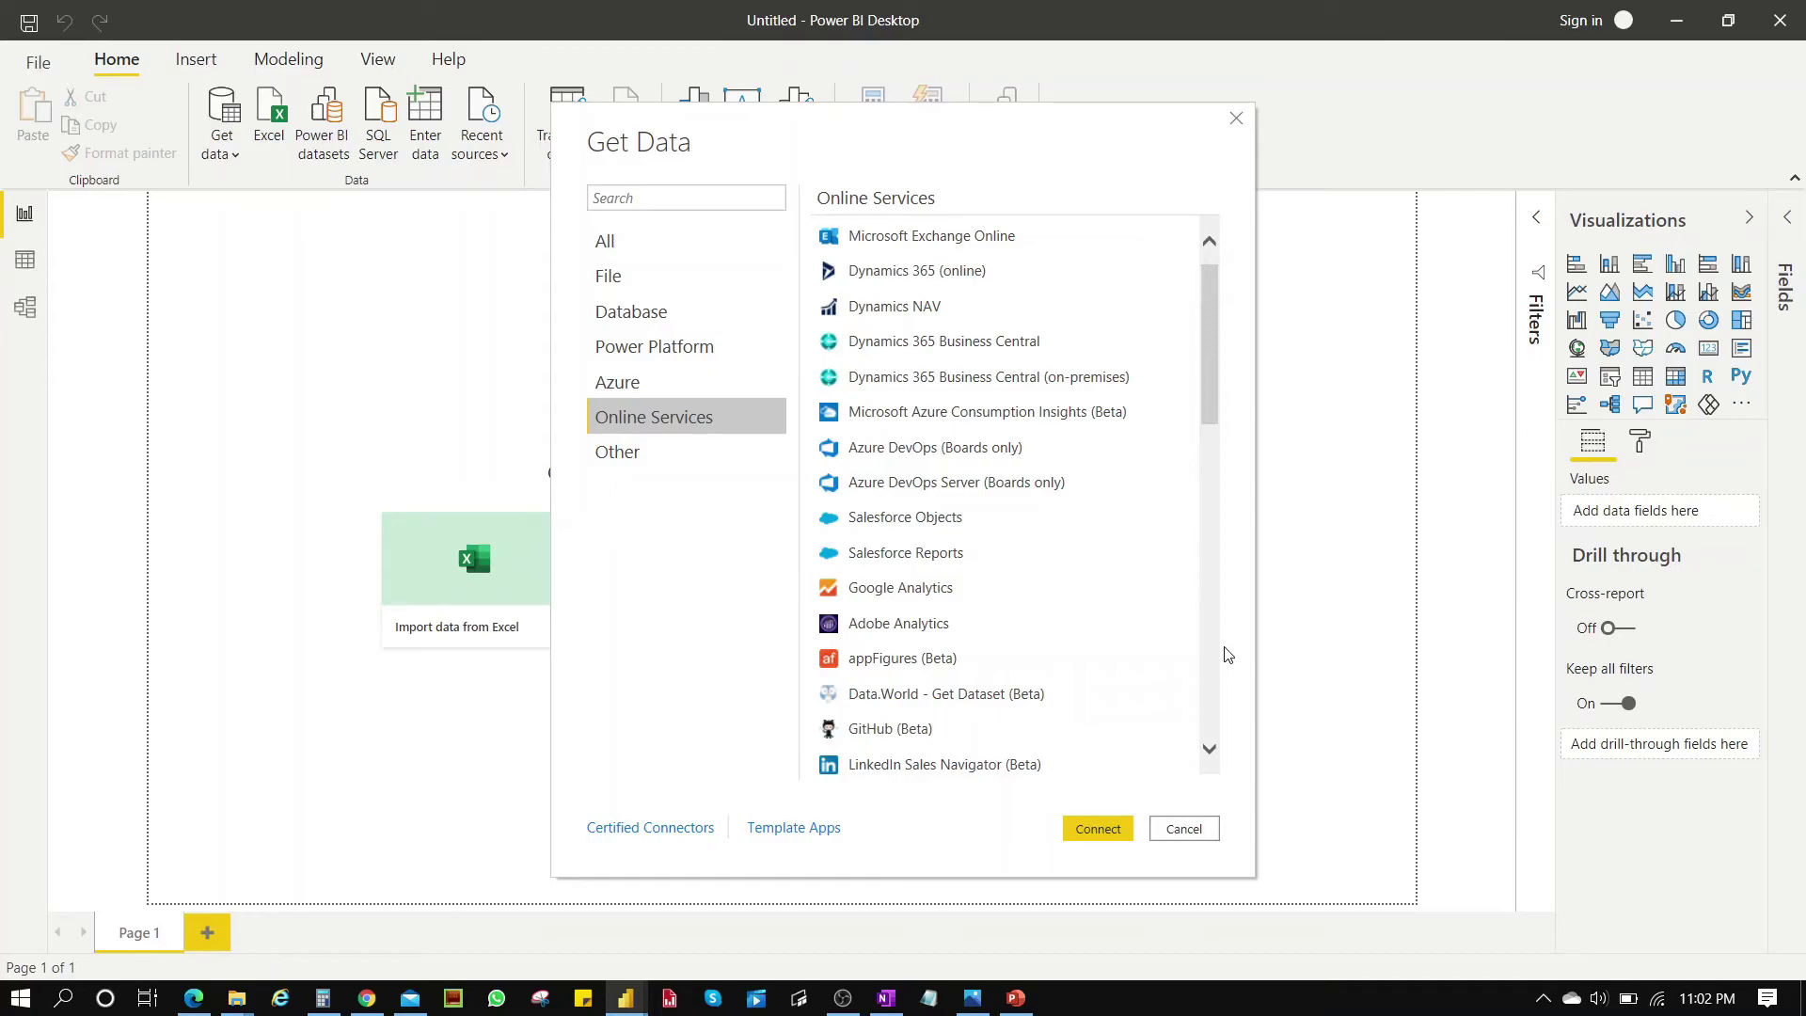
scroll(1212, 653, "down", 5)
scroll(1212, 651, "down", 2)
scroll(1212, 651, "down", 5)
scroll(1210, 642, "down", 1)
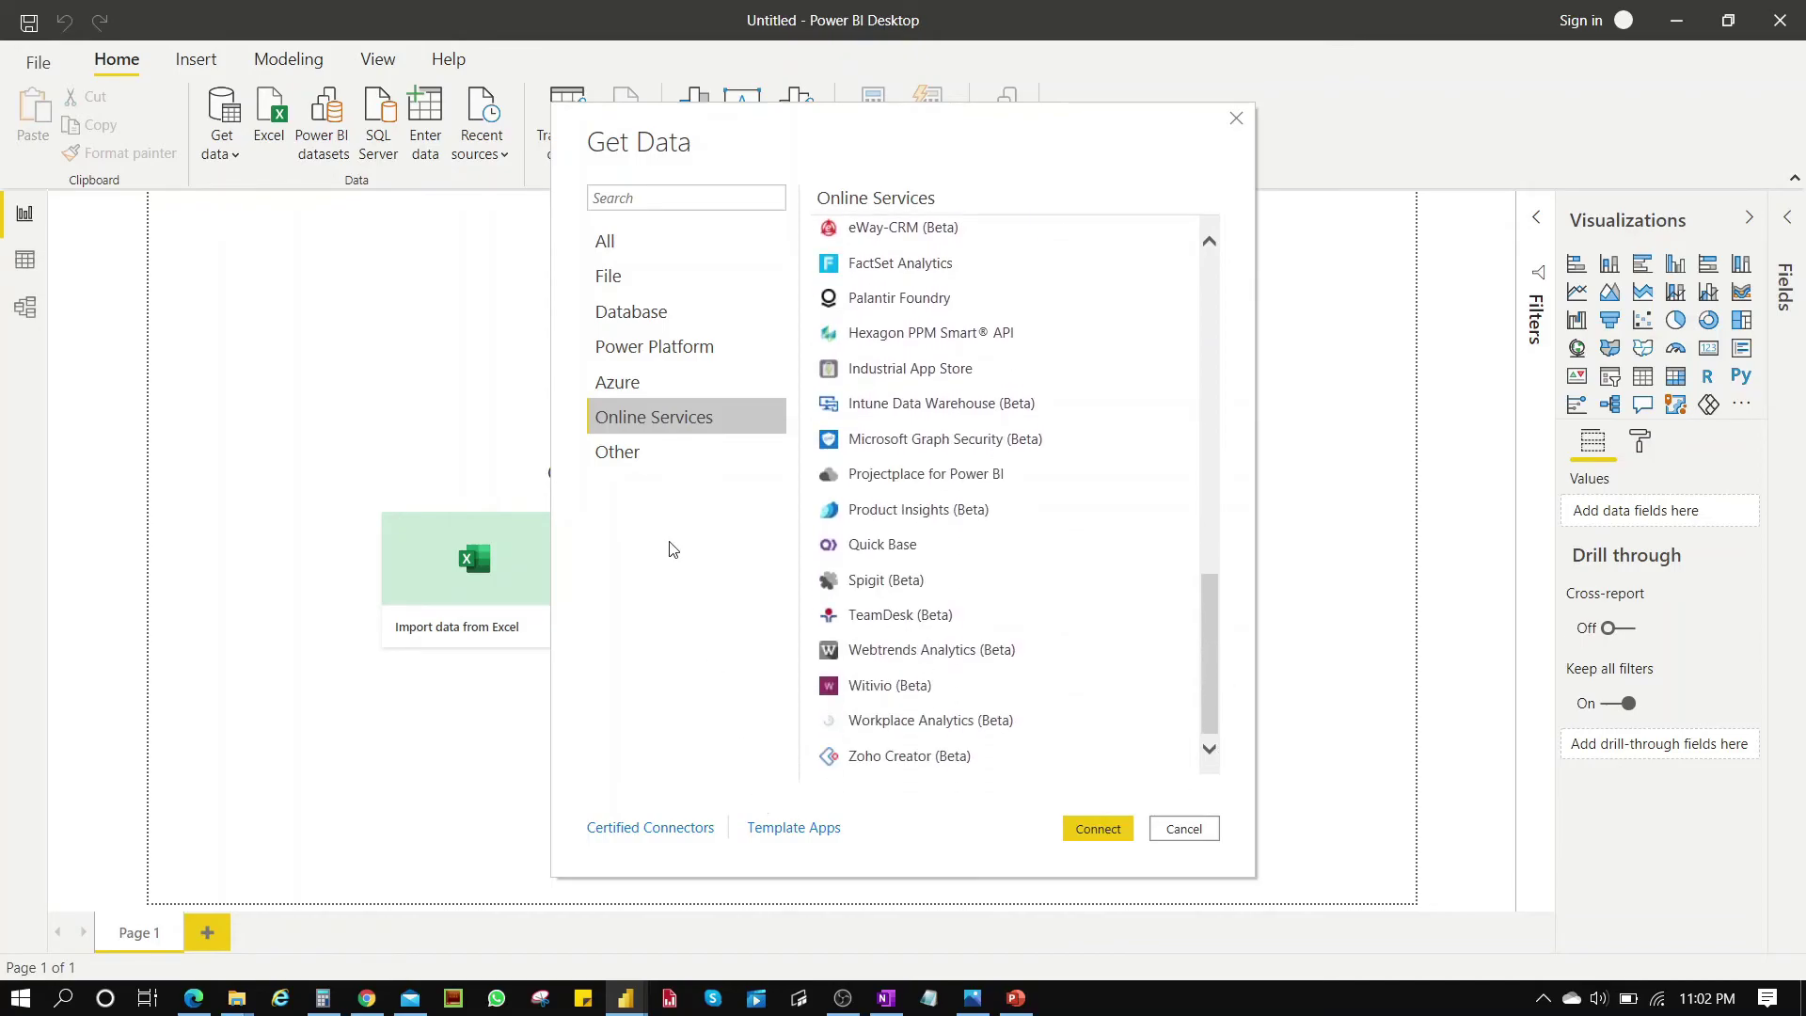
- Look through the connectors in the Other category and return to the list of all data sources
left_click(621, 455)
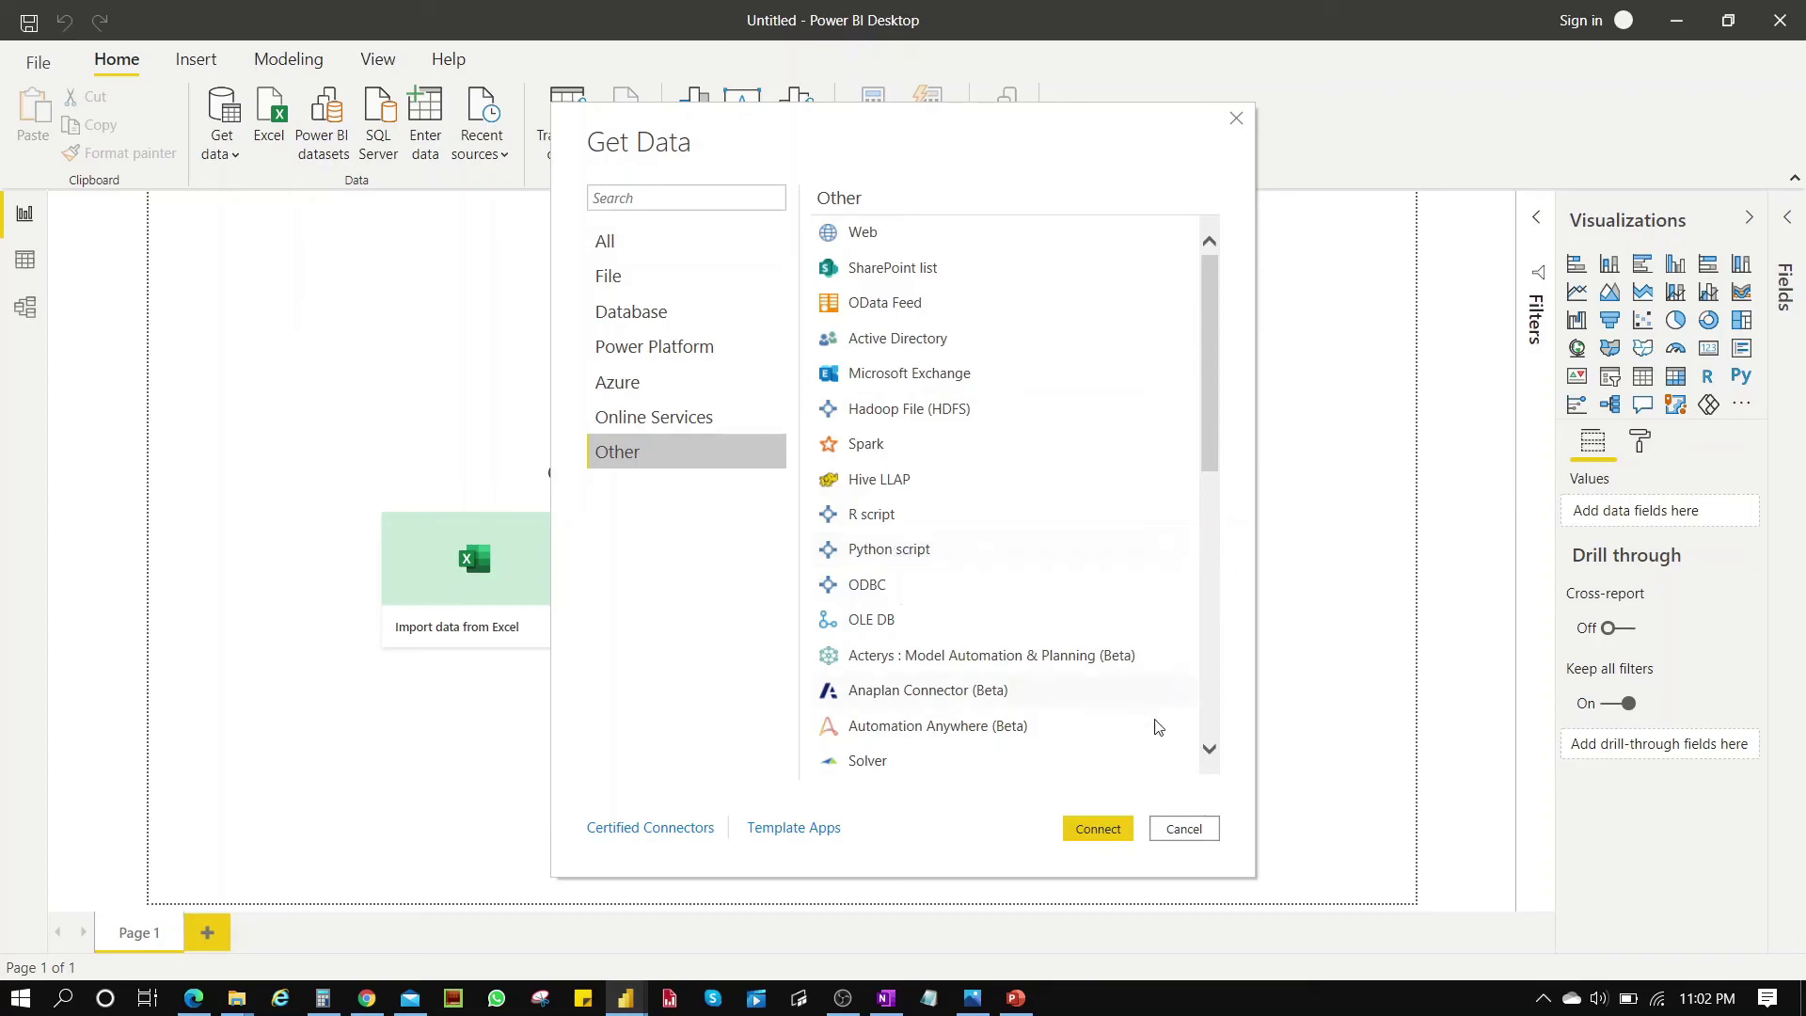
scroll(1209, 720, "down", 5)
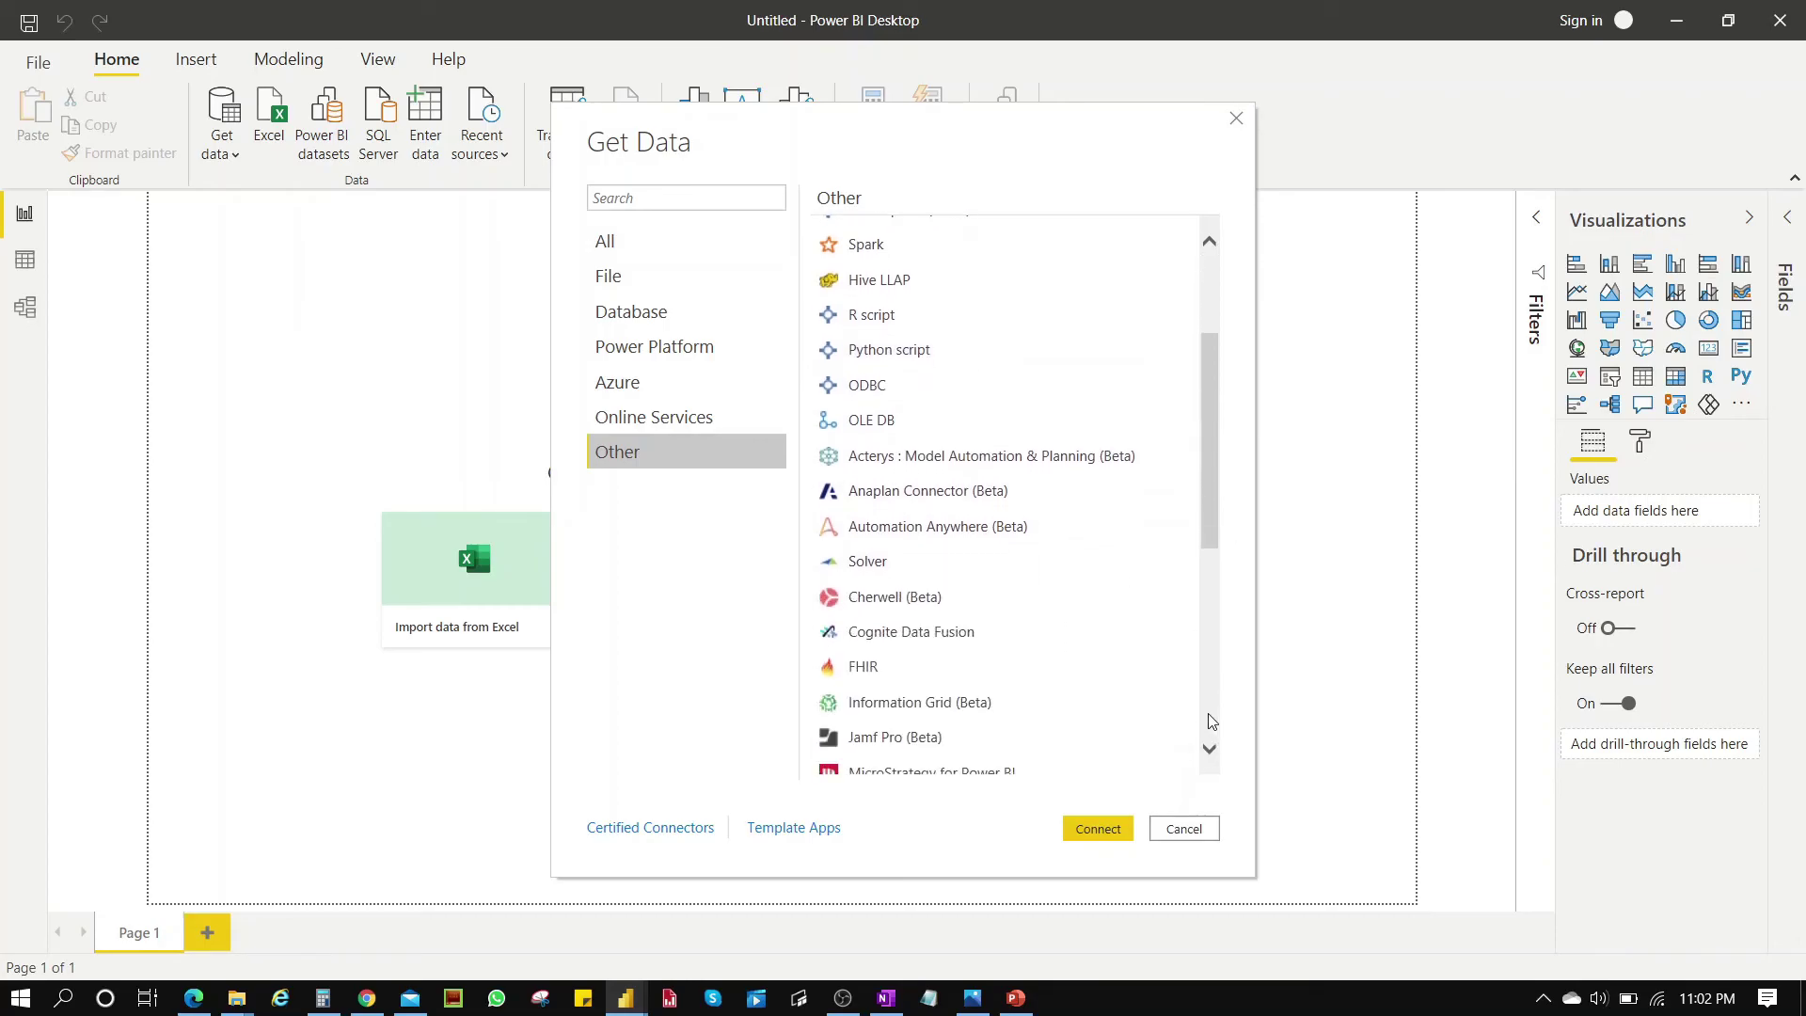
scroll(1210, 721, "down", 3)
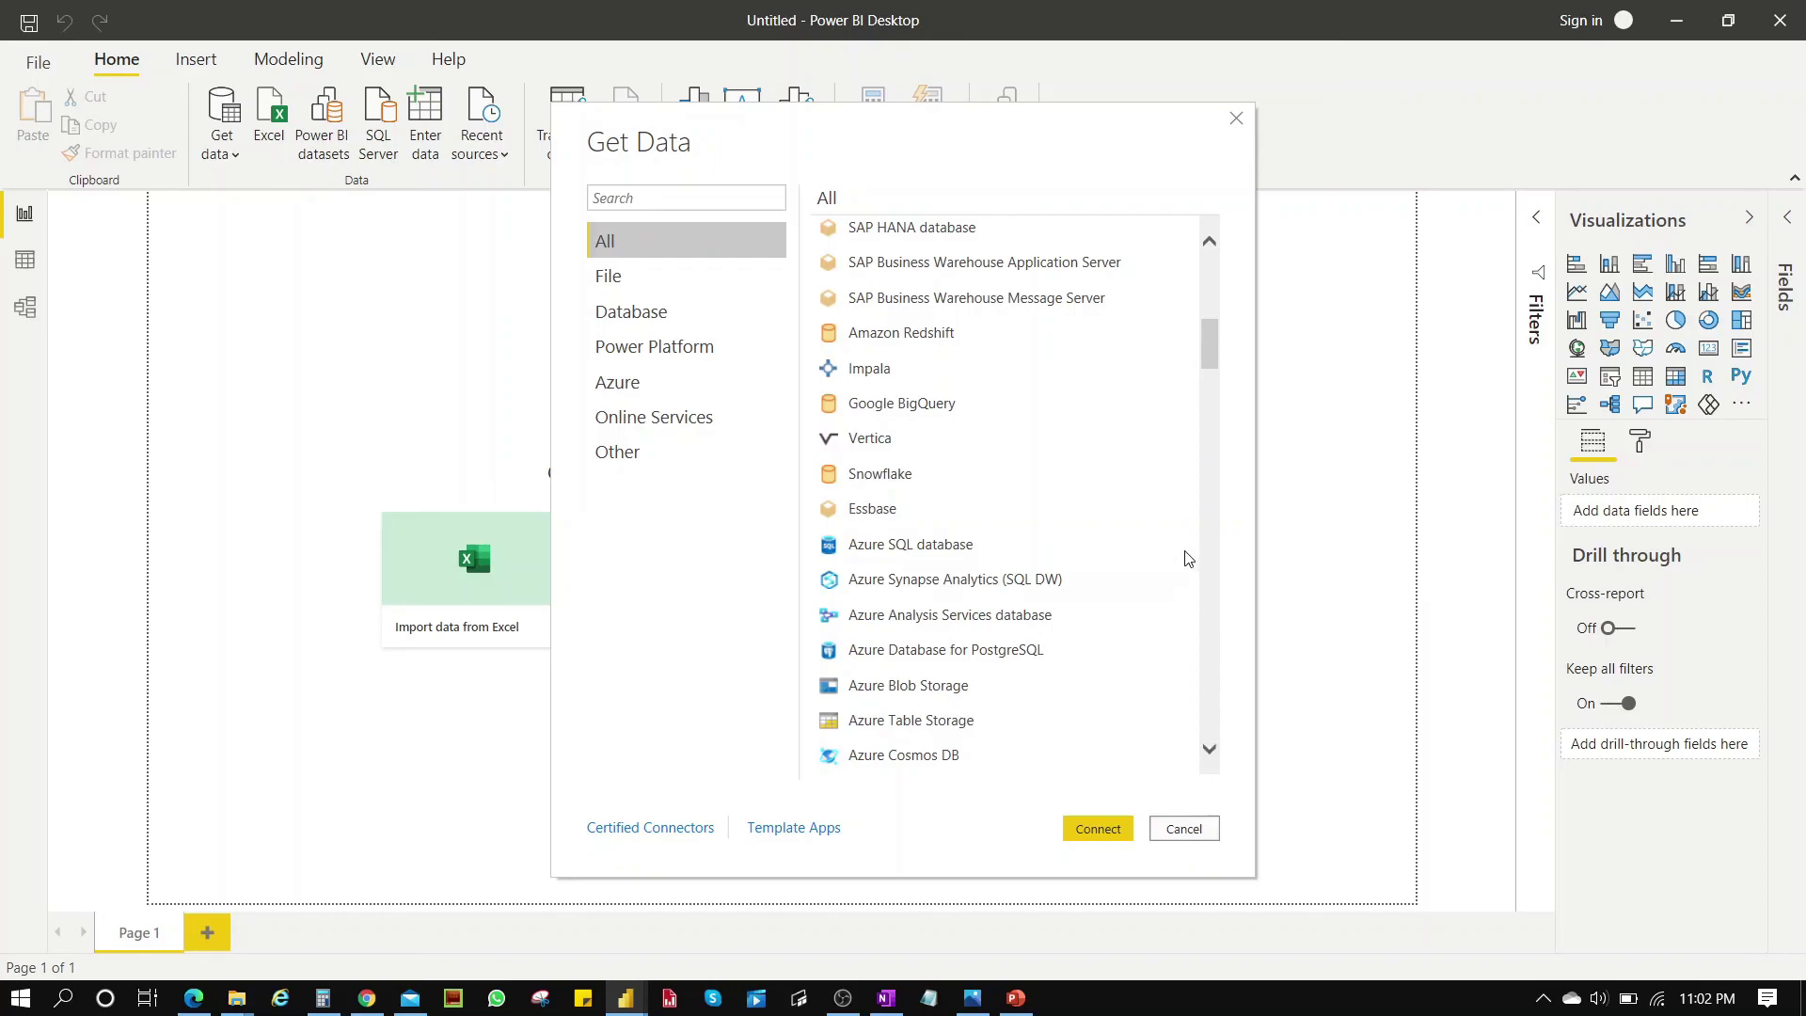
scroll(1182, 557, "up", 3)
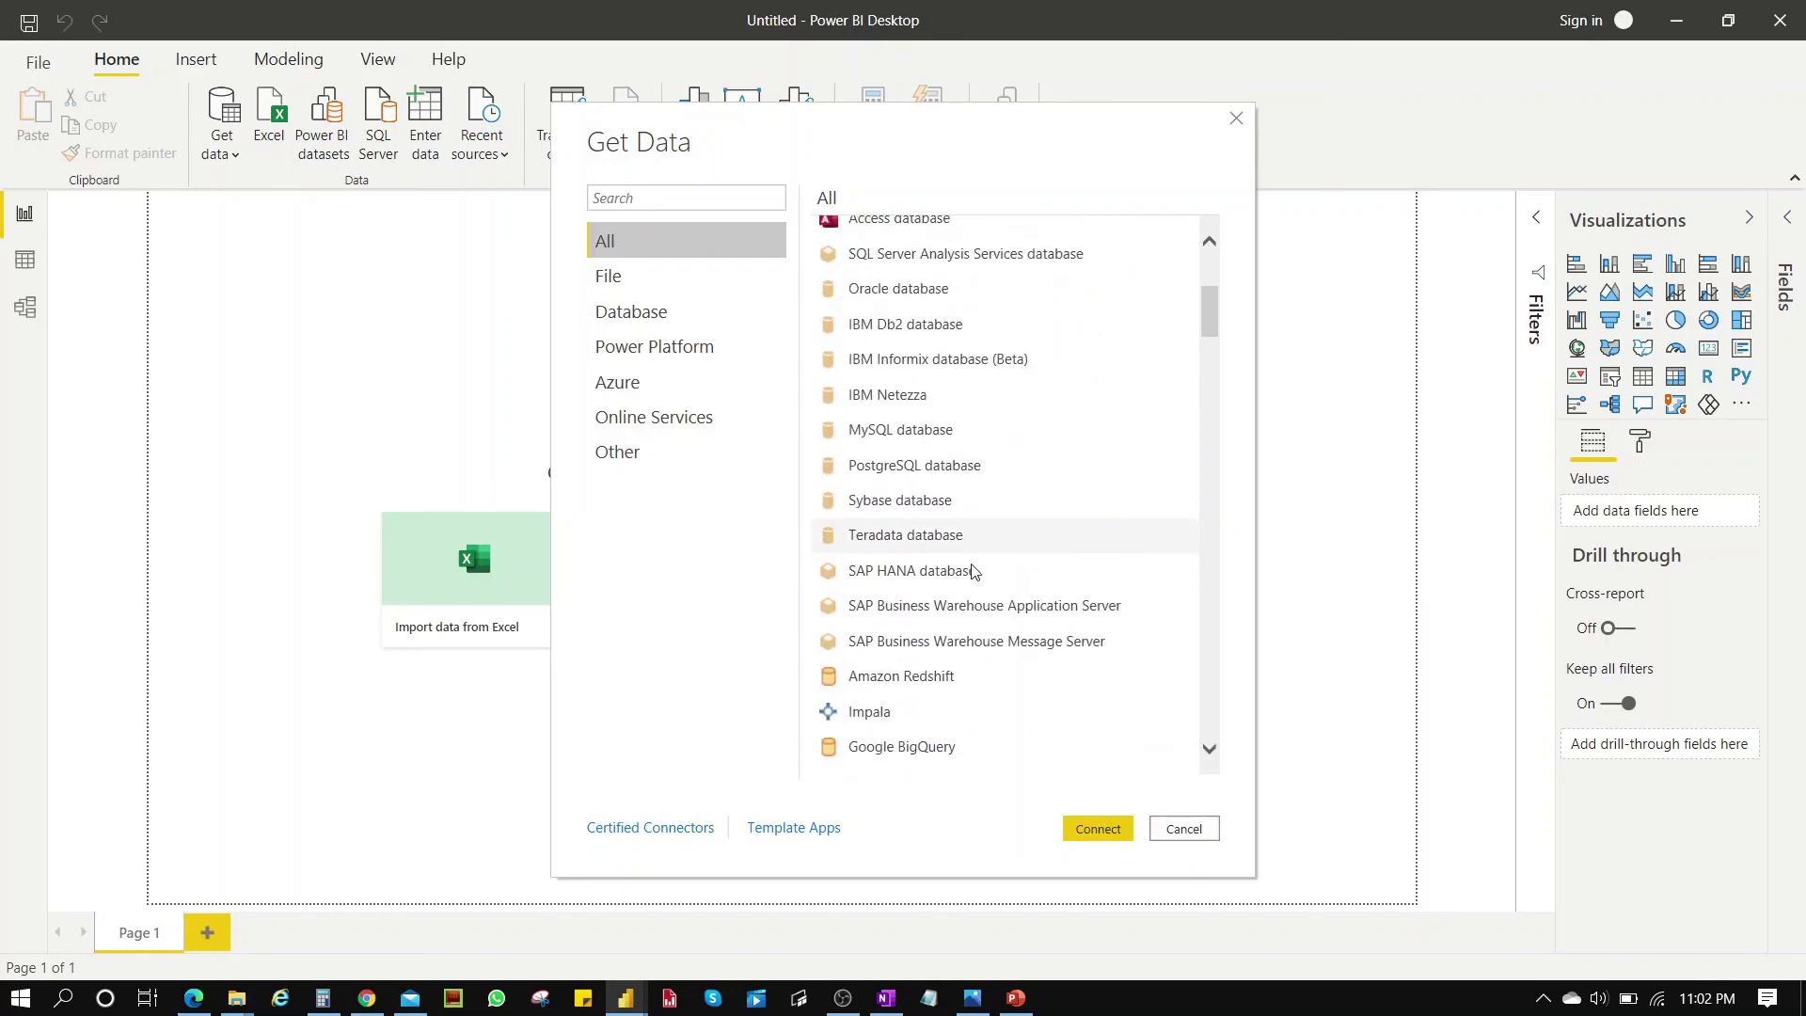